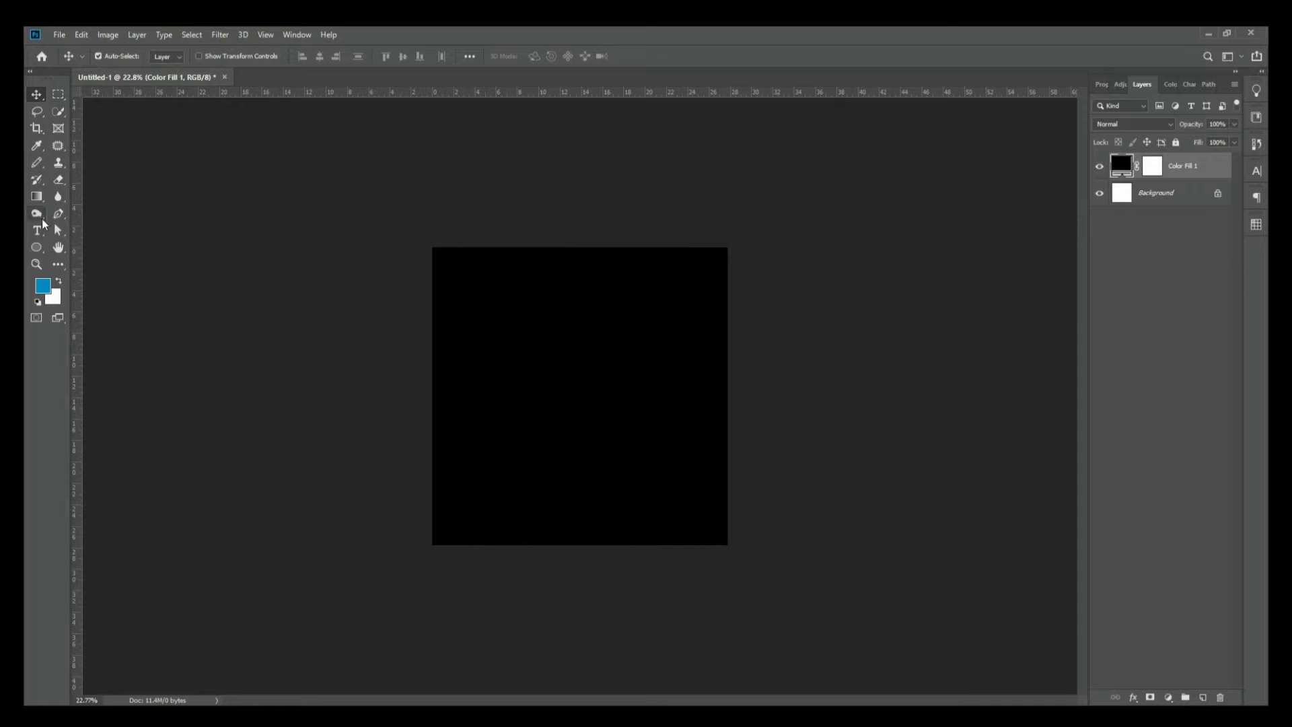
Add a text layer reading GOLD on the black canvas with a font size of 72 pt.
left_click(37, 231)
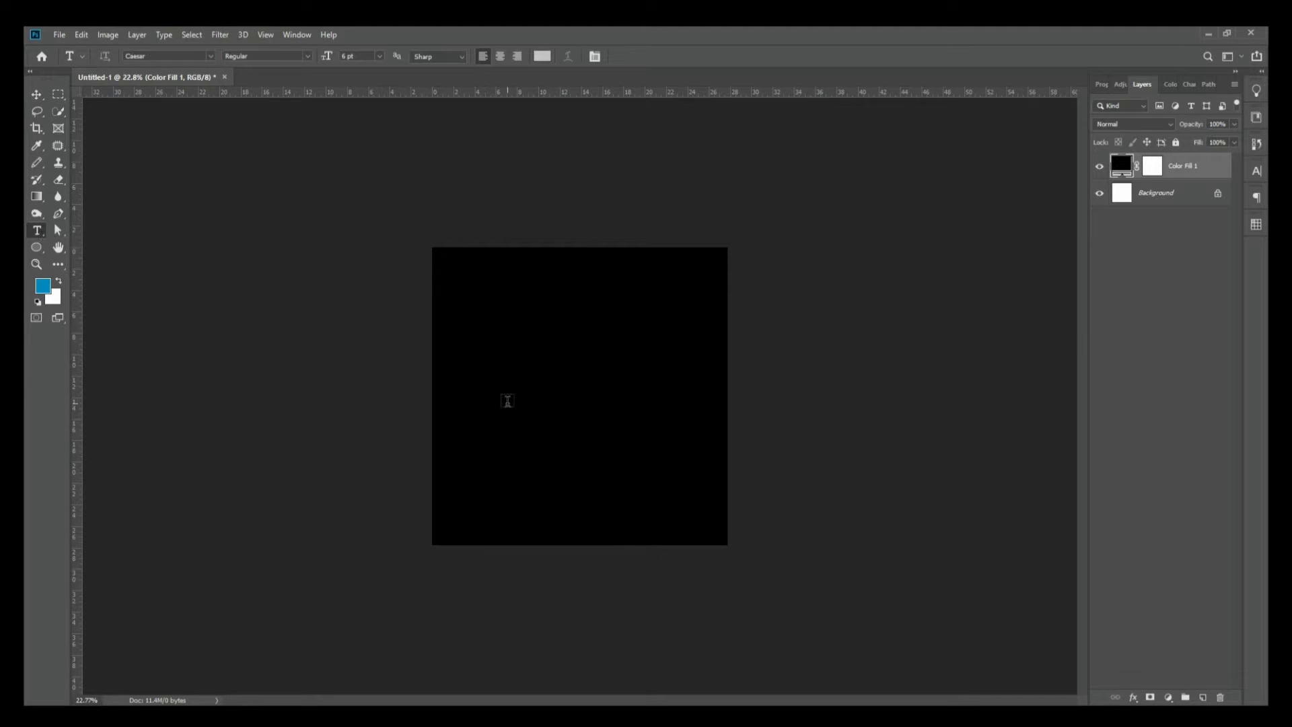
left_click(509, 393)
scroll(534, 415, "up", 3)
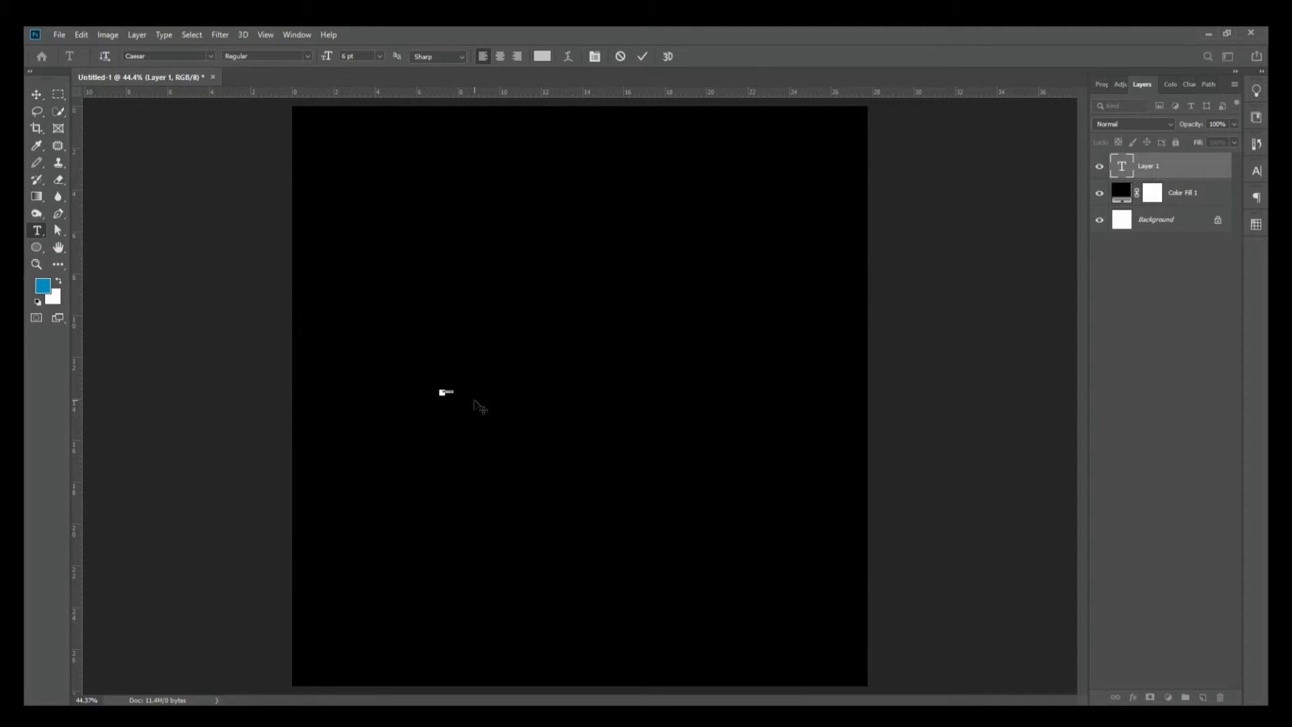
scroll(479, 407, "up", 1)
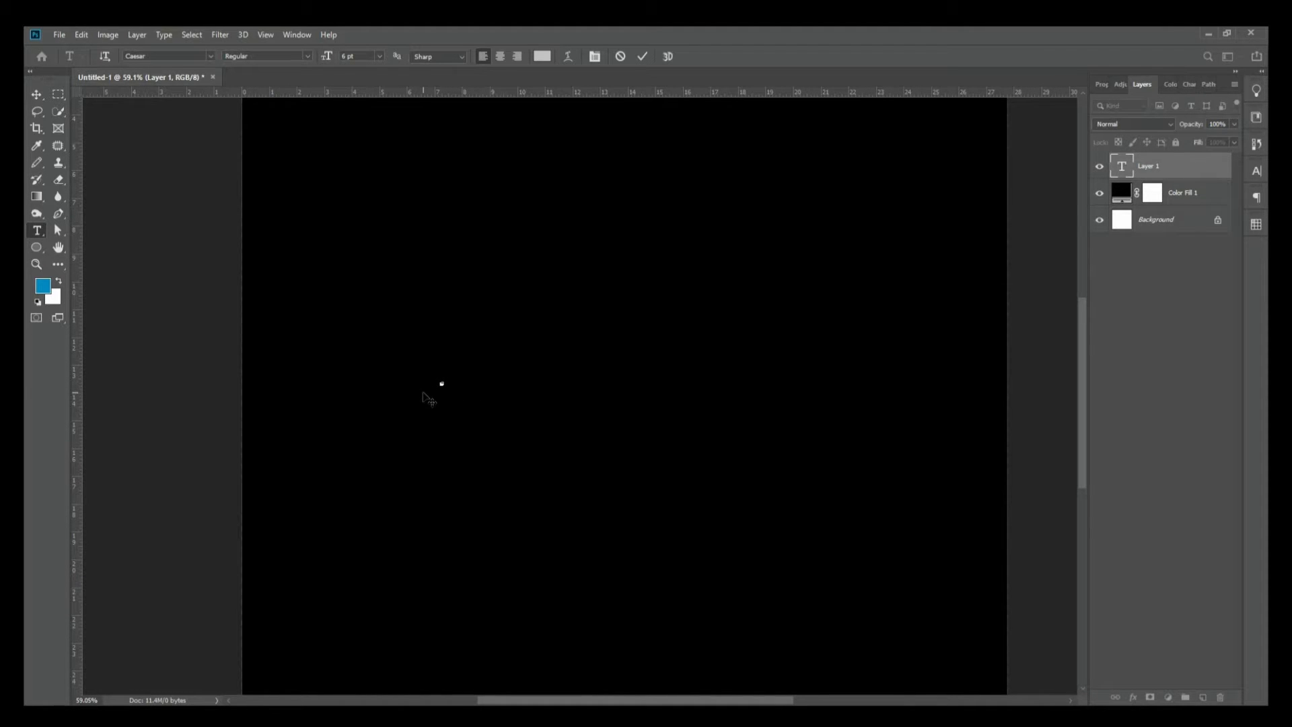
left_click(379, 57)
left_click(364, 223)
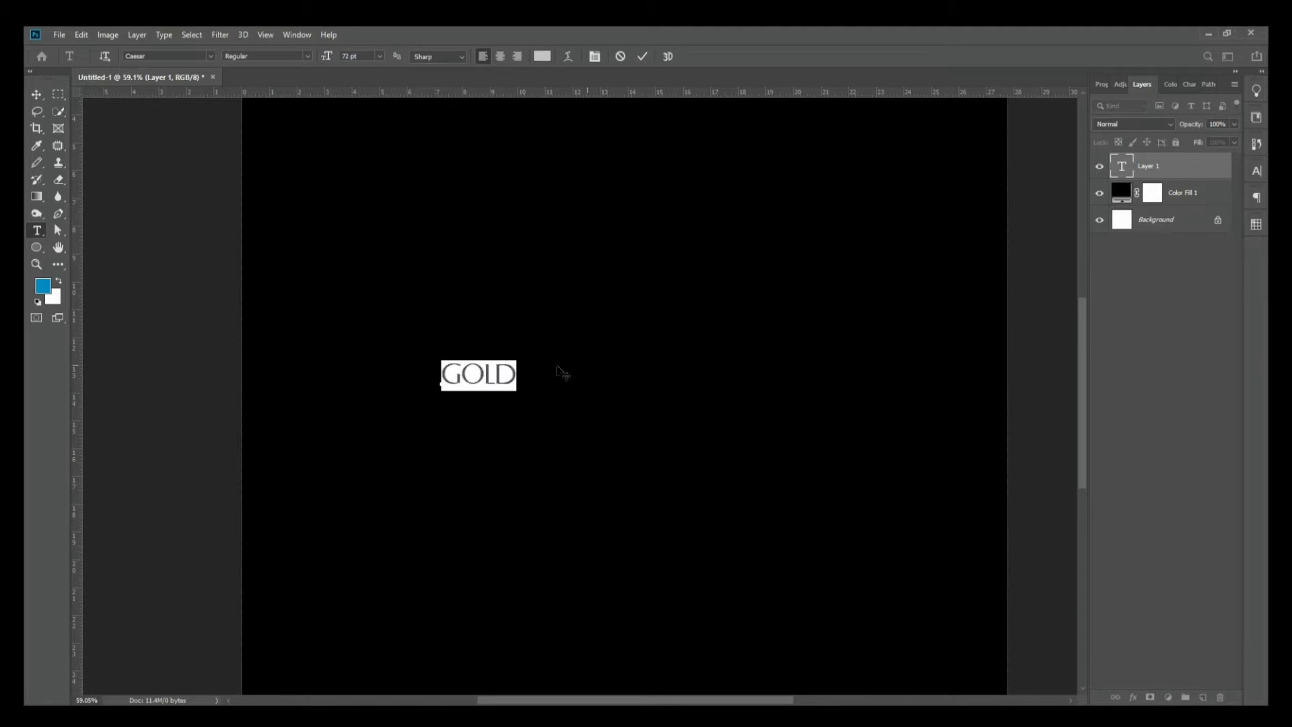
left_click(42, 98)
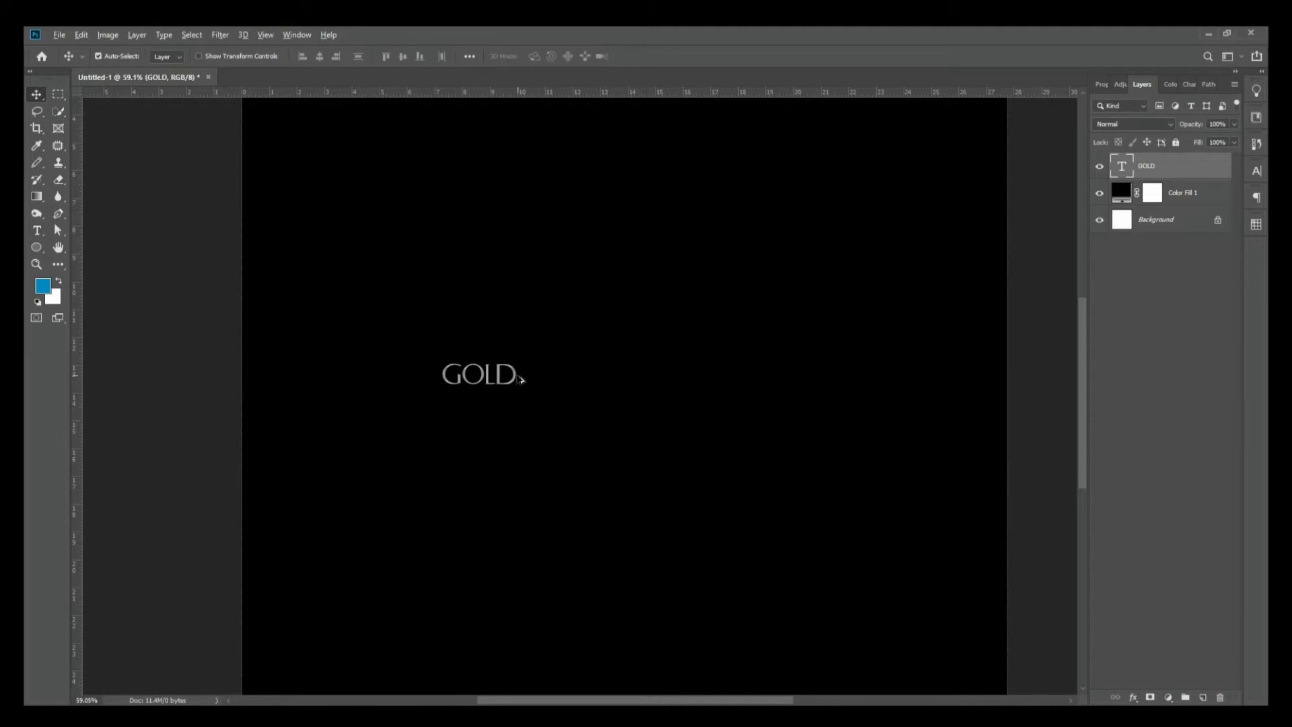
Enlarge the GOLD text to span most of the canvas width and position it around the canvas centre.
scroll(521, 369, "up", 5)
key("ctrl+t")
scroll(514, 324, "down", 8)
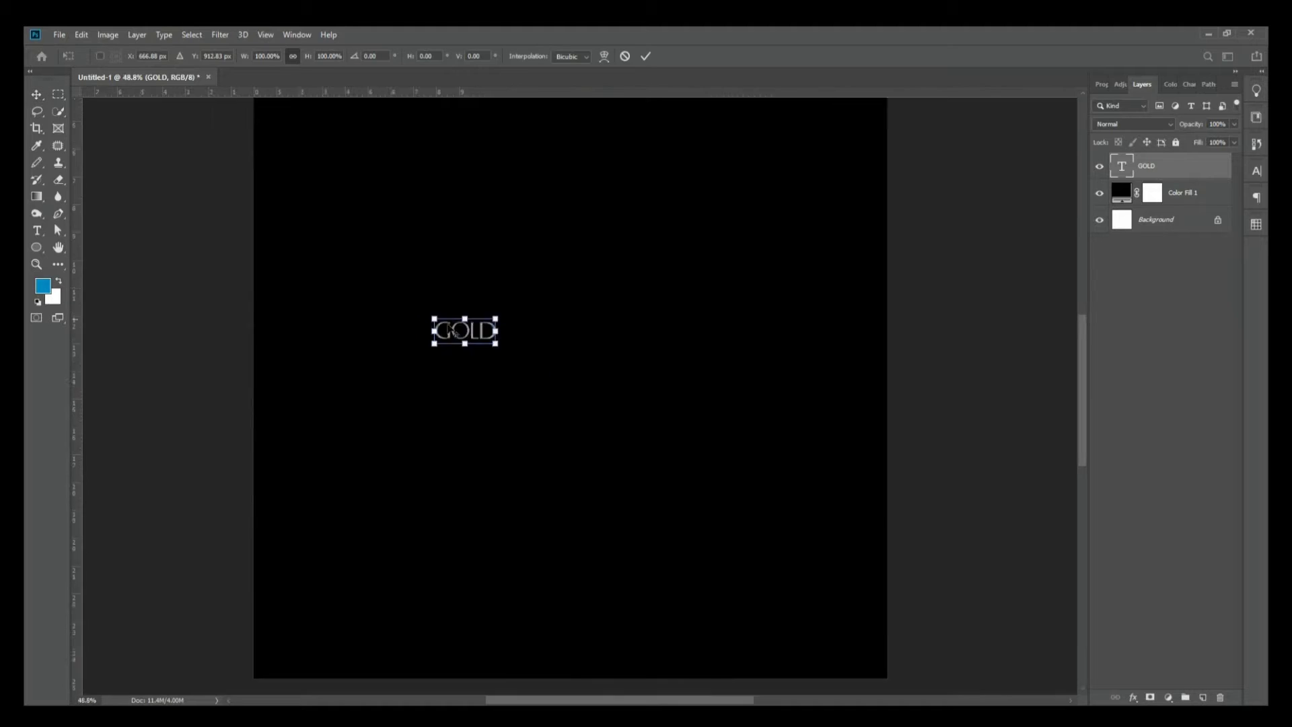
left_click_drag(539, 393, 743, 497)
left_click_drag(712, 428, 646, 404)
left_click_drag(684, 349, 717, 334)
key("Return")
scroll(752, 394, "up", 5)
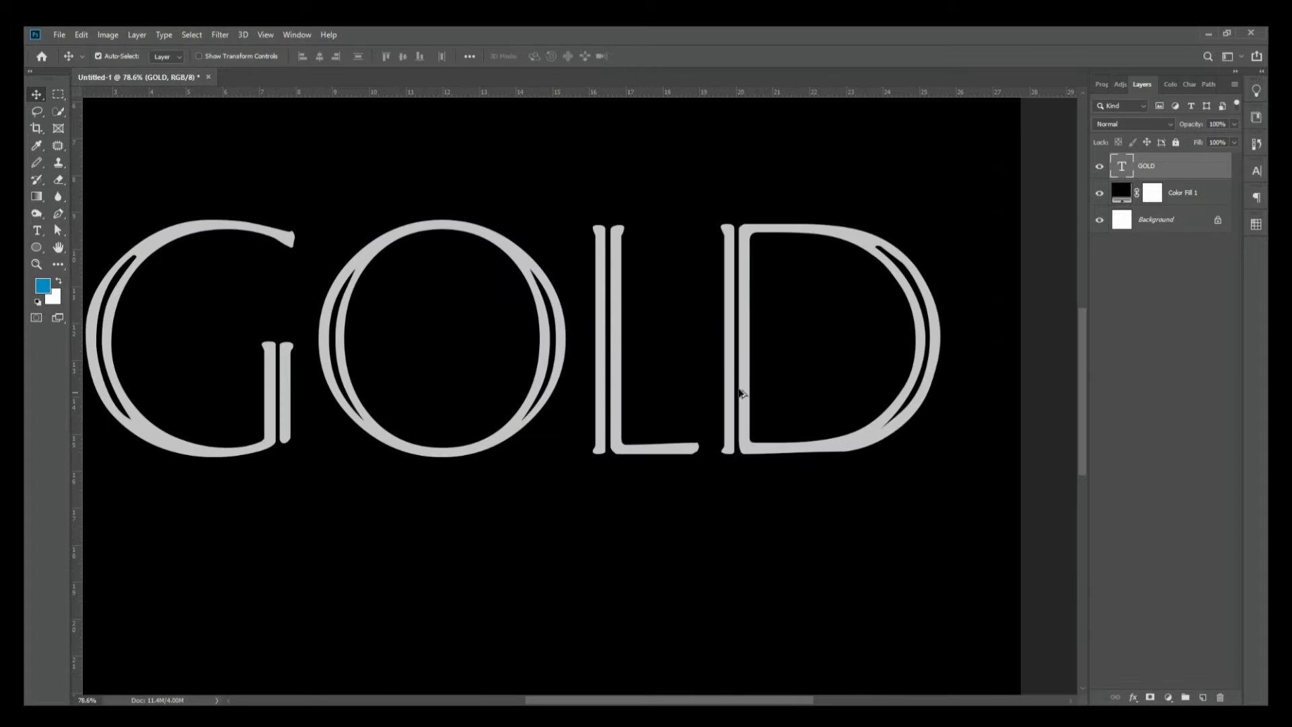
mouse_move(748, 390)
left_mouse_down()
mouse_move(750, 377)
mouse_move(731, 396)
left_mouse_up()
key("ctrl+0")
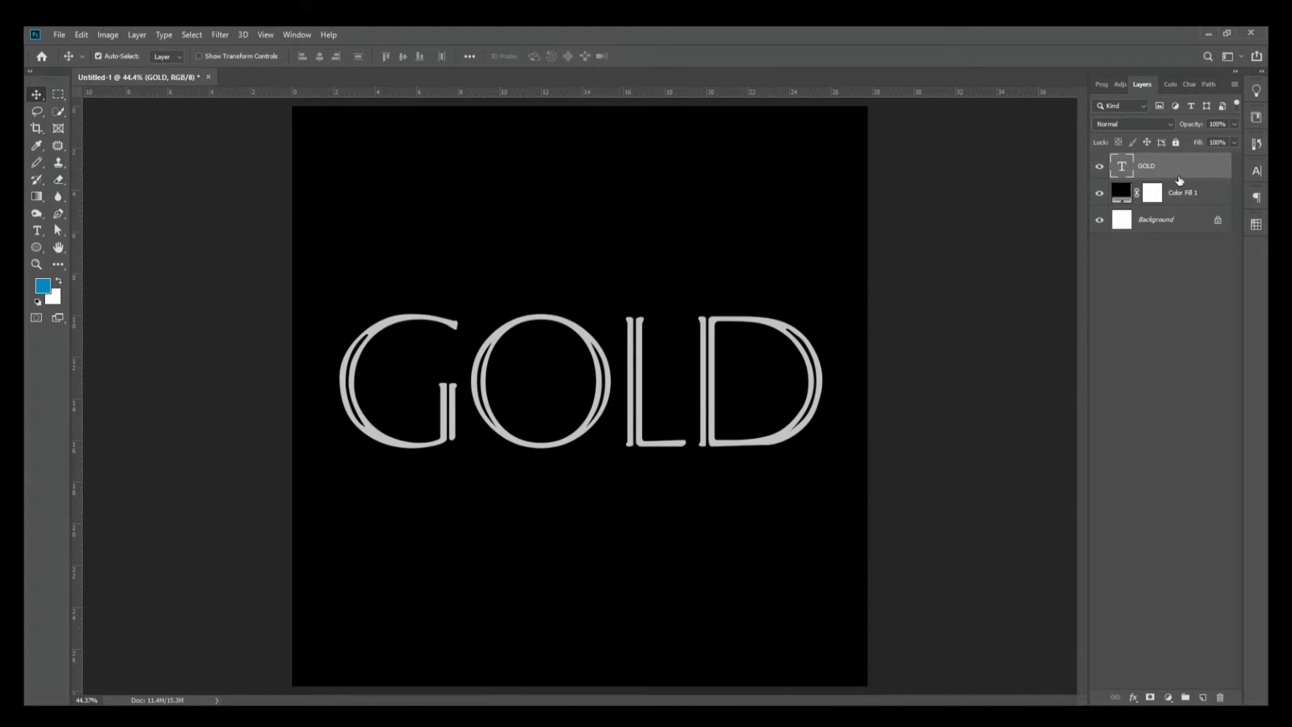
Change the font of the GOLD text to Dela Gothic One.
left_click(37, 230)
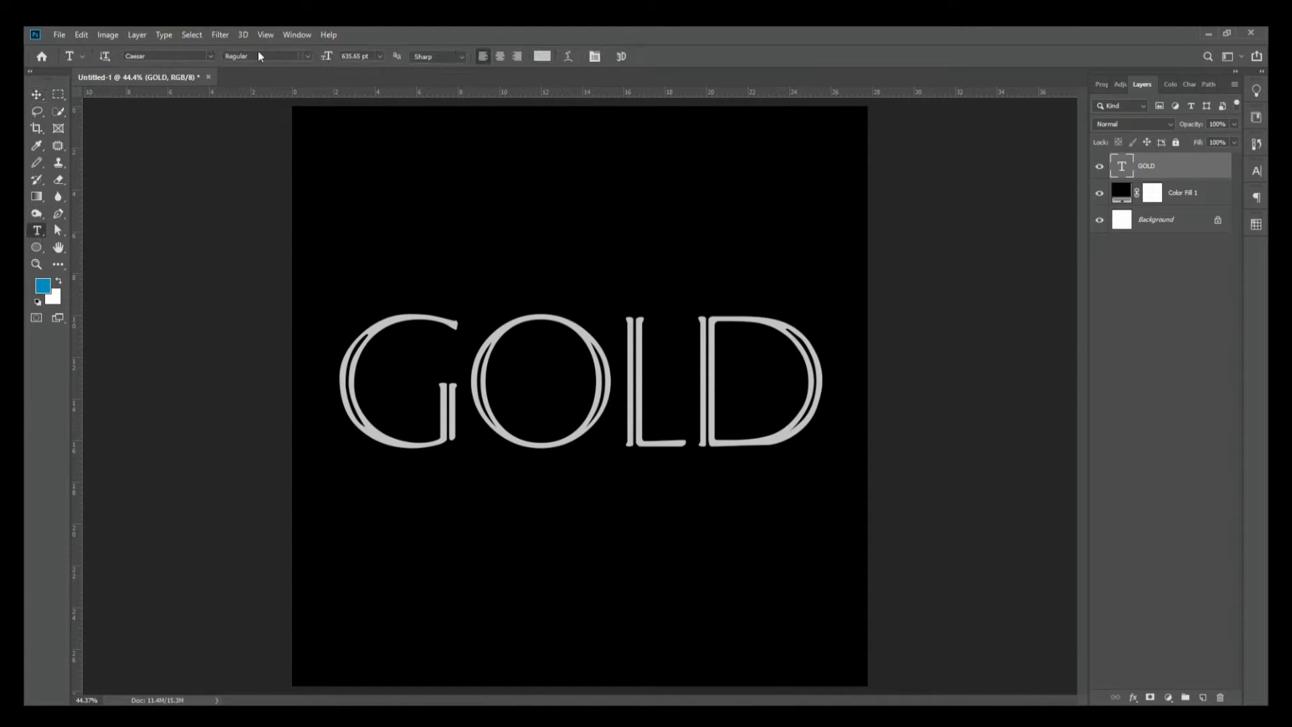
left_click(210, 56)
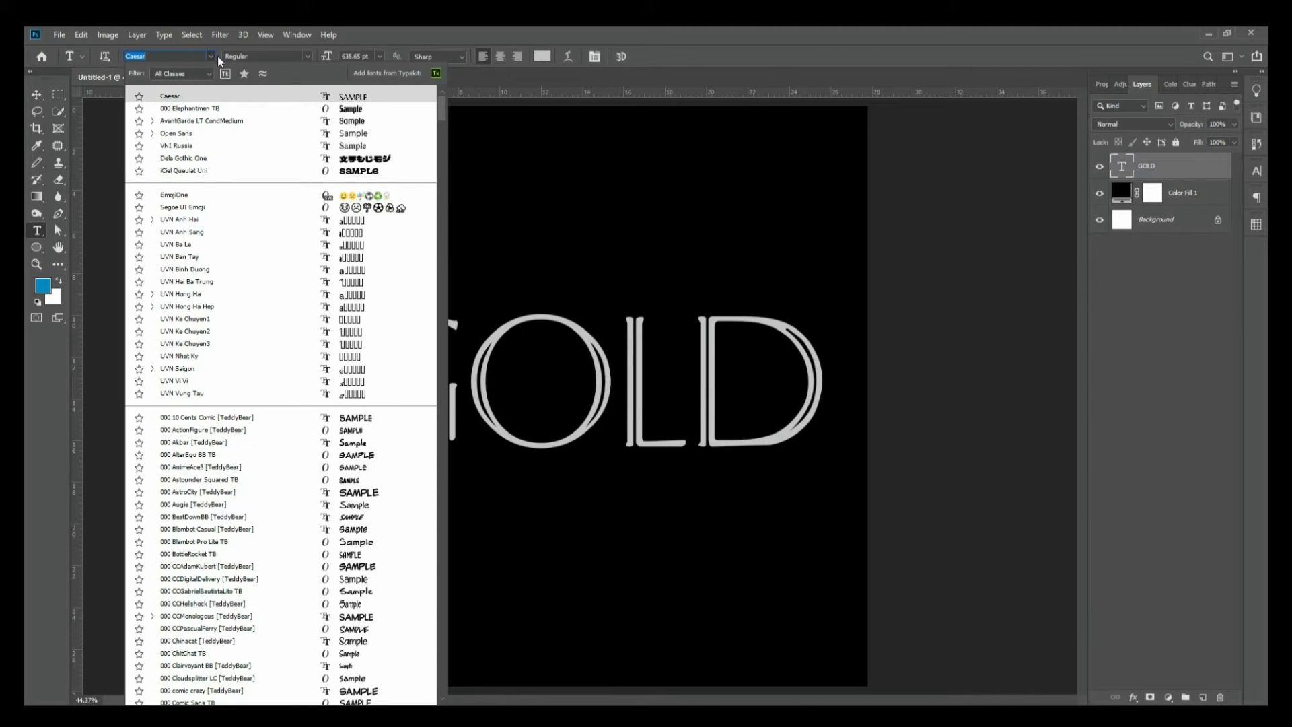
left_click(276, 164)
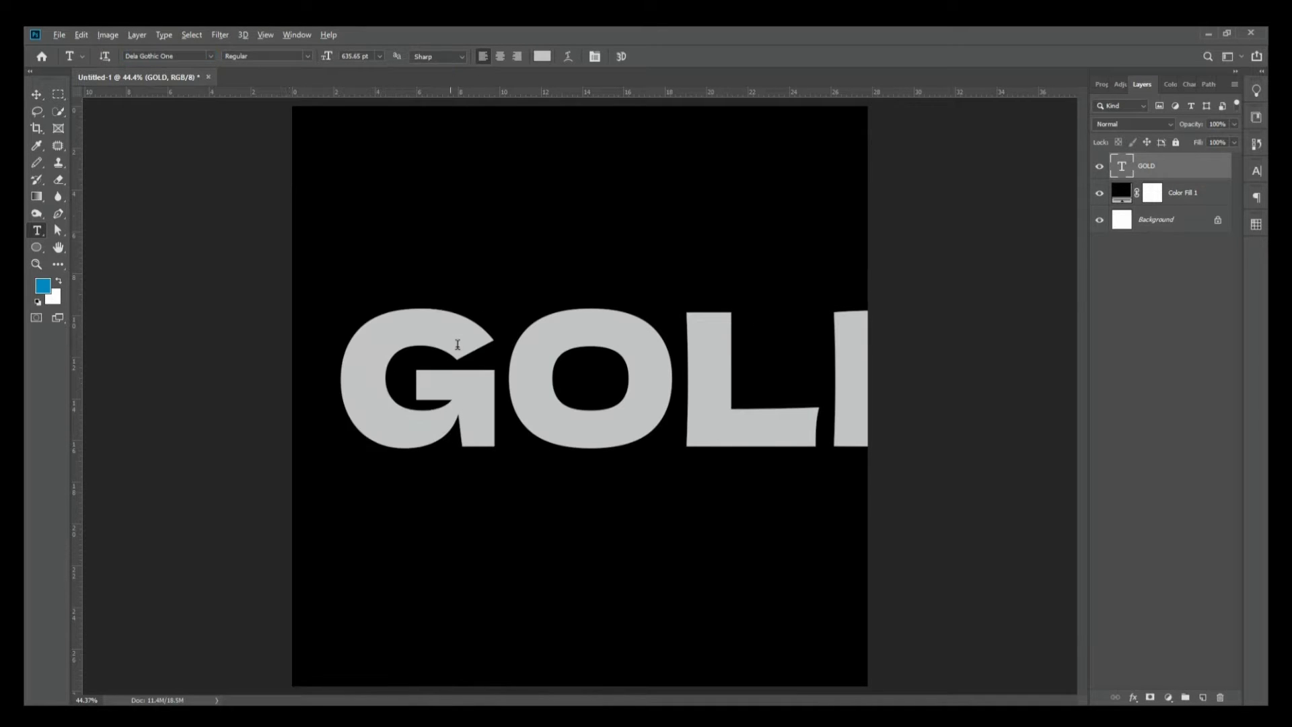
Scale the GOLD text down to about 75.8% and centre it on the canvas.
key("ctrl+minus")
key("v")
key("ctrl+t")
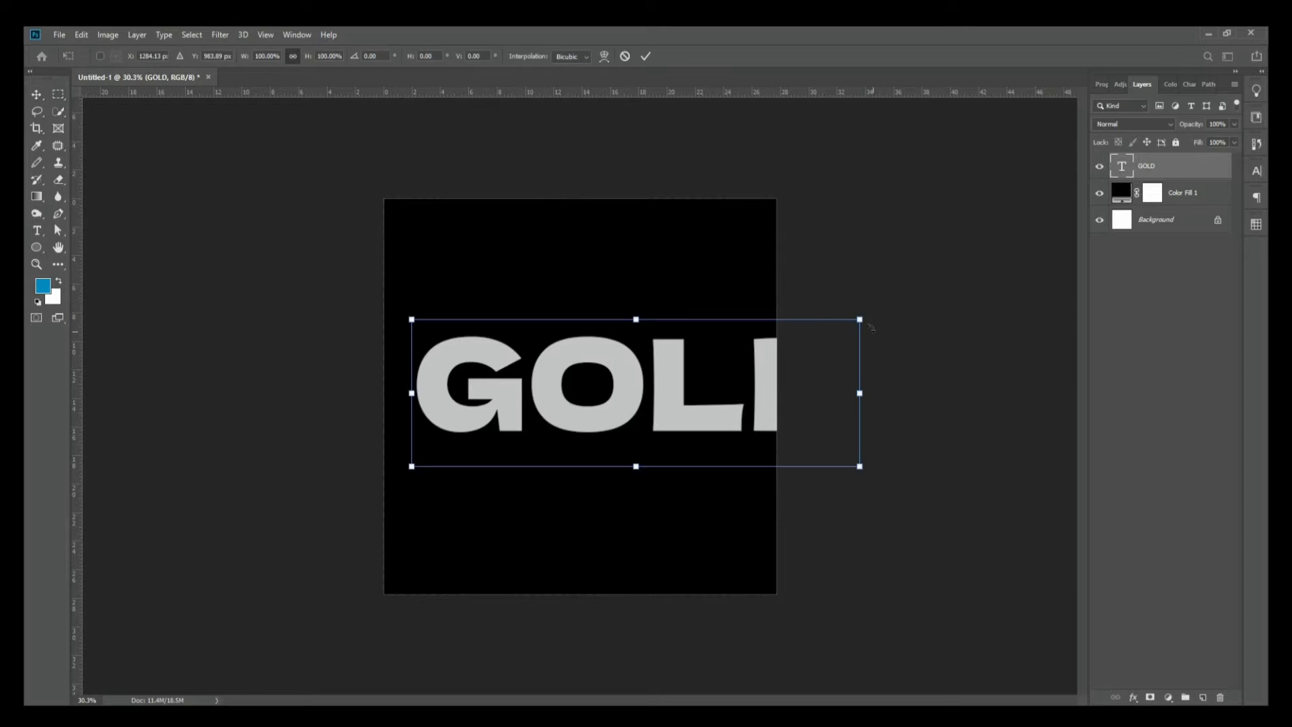
left_click_drag(860, 321, 740, 403)
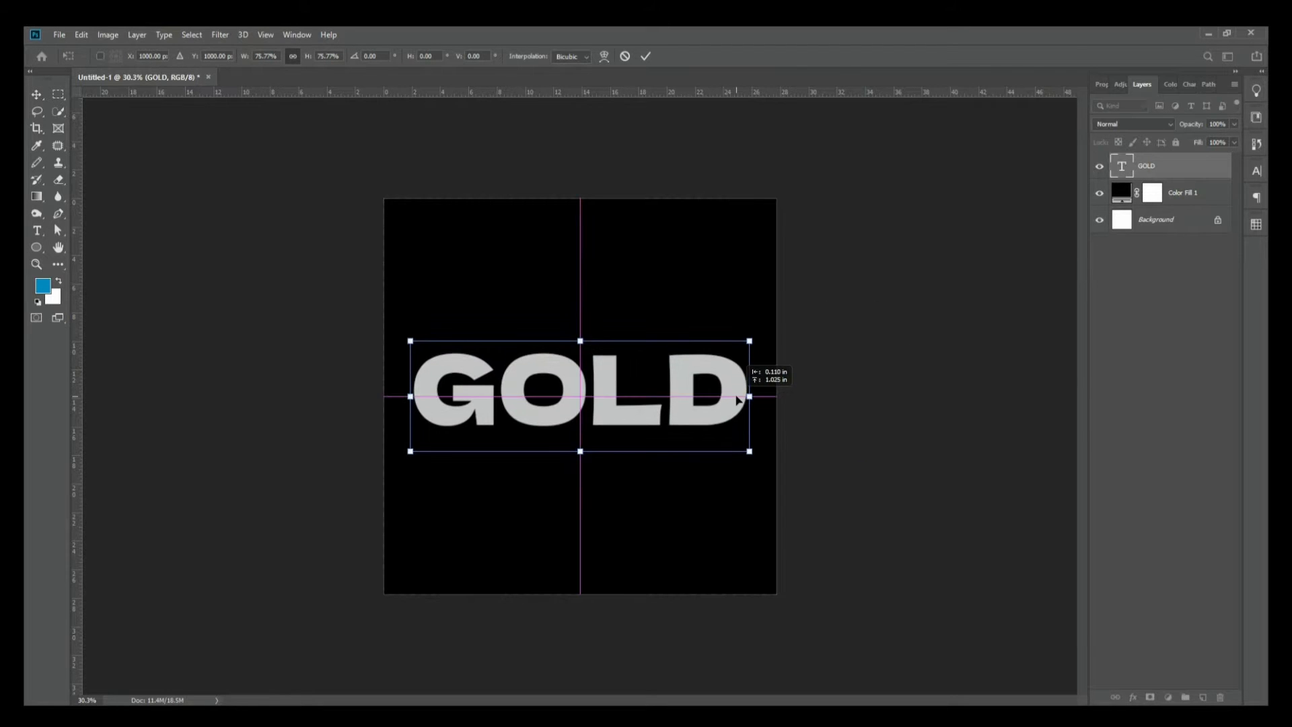
key("Return")
scroll(660, 412, "up", 3)
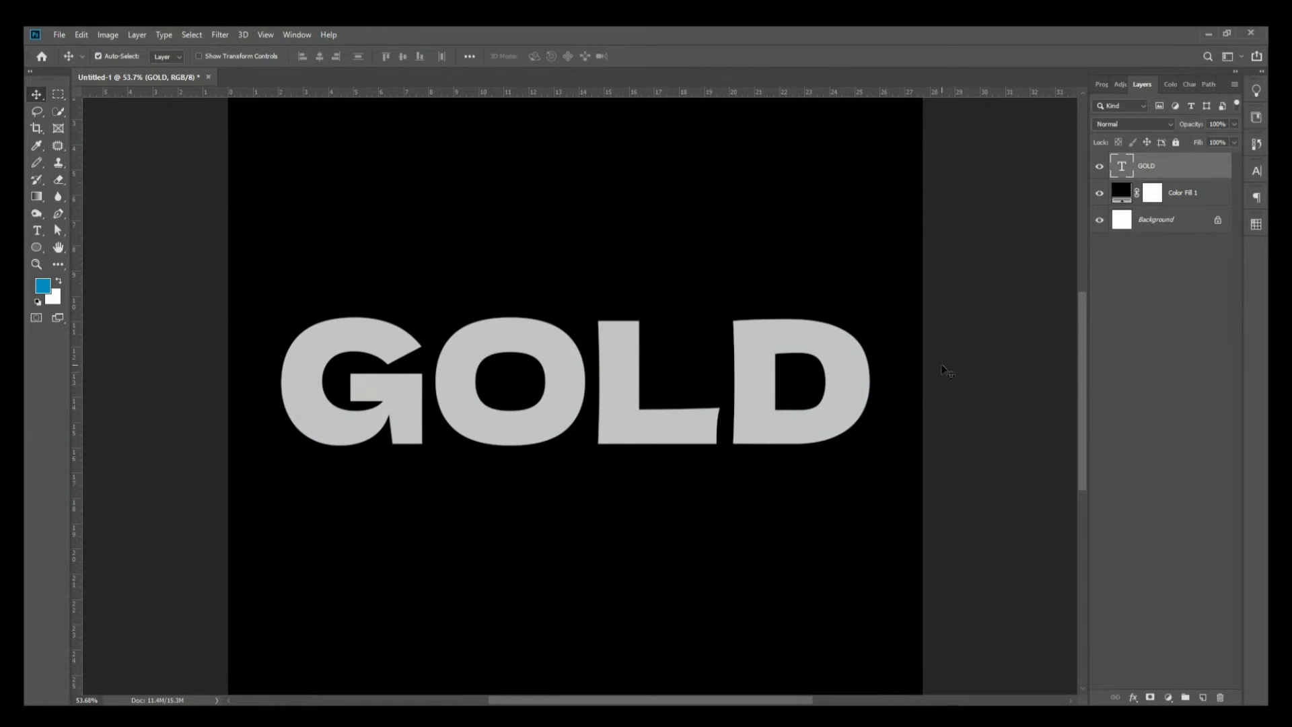
scroll(710, 332, "down", 2)
scroll(479, 421, "up", 2)
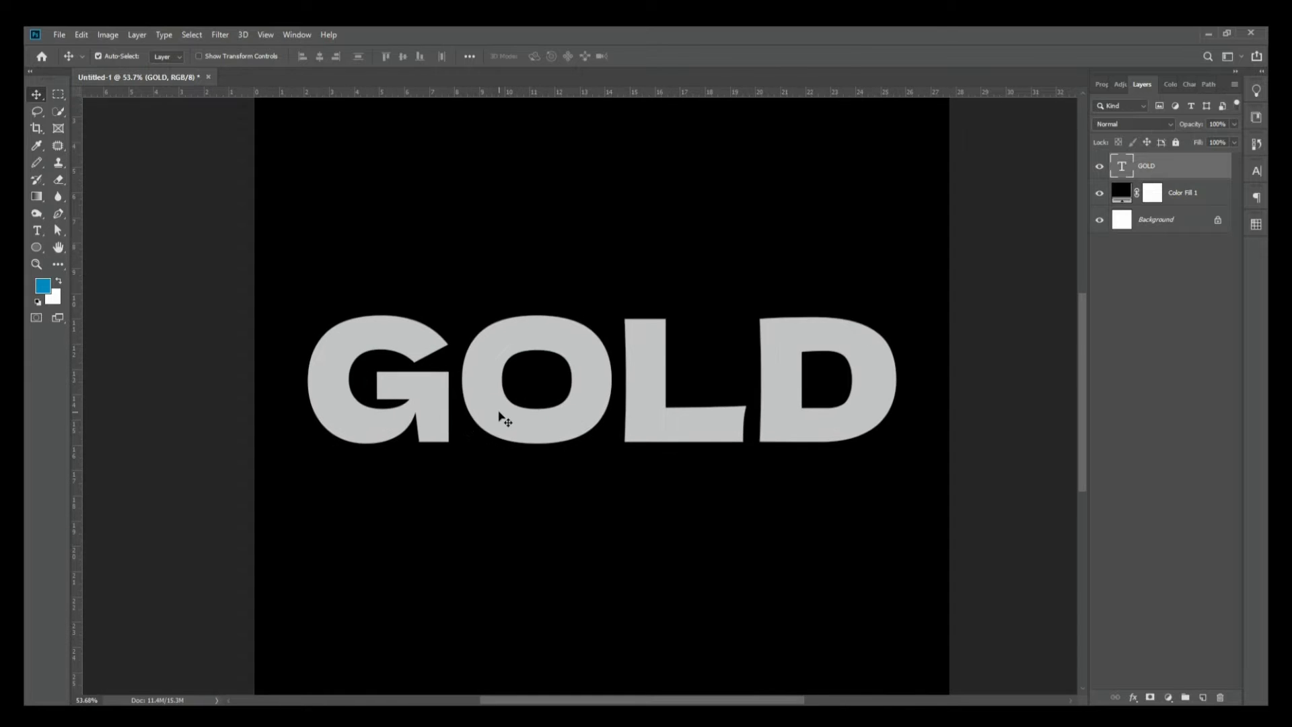
scroll(505, 411, "down", 1)
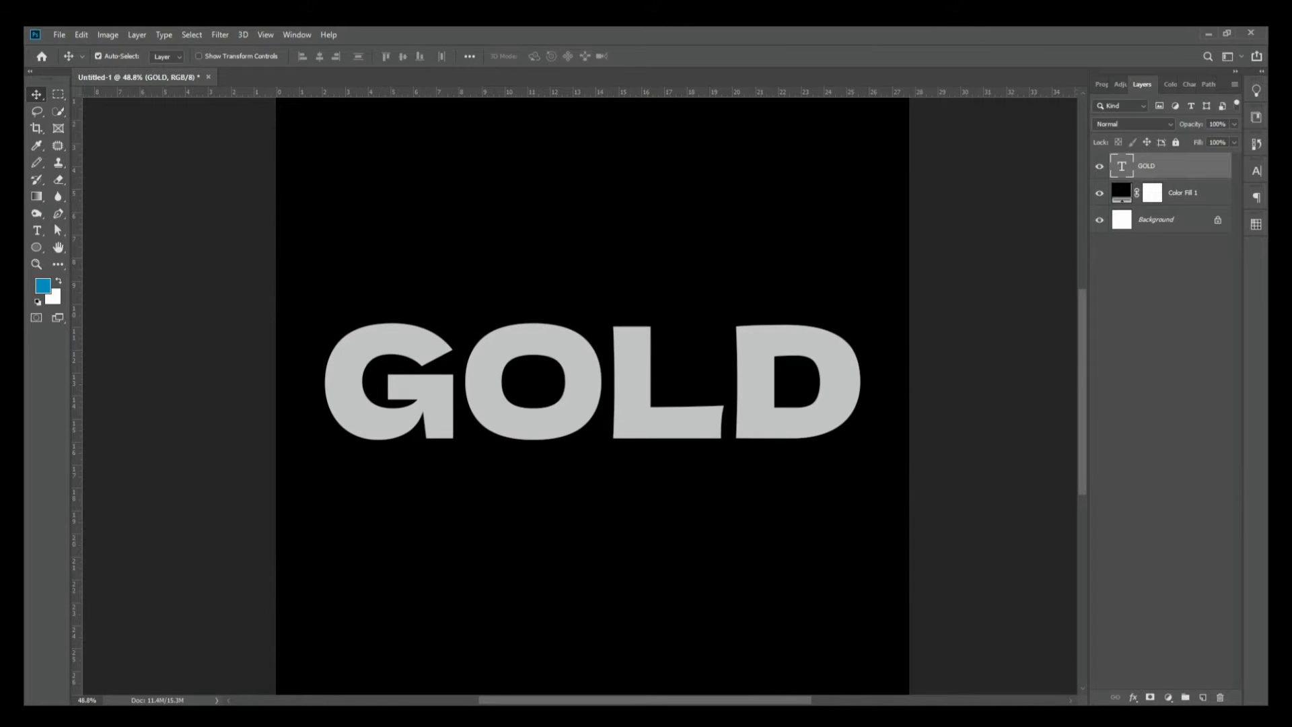
left_click(1168, 697)
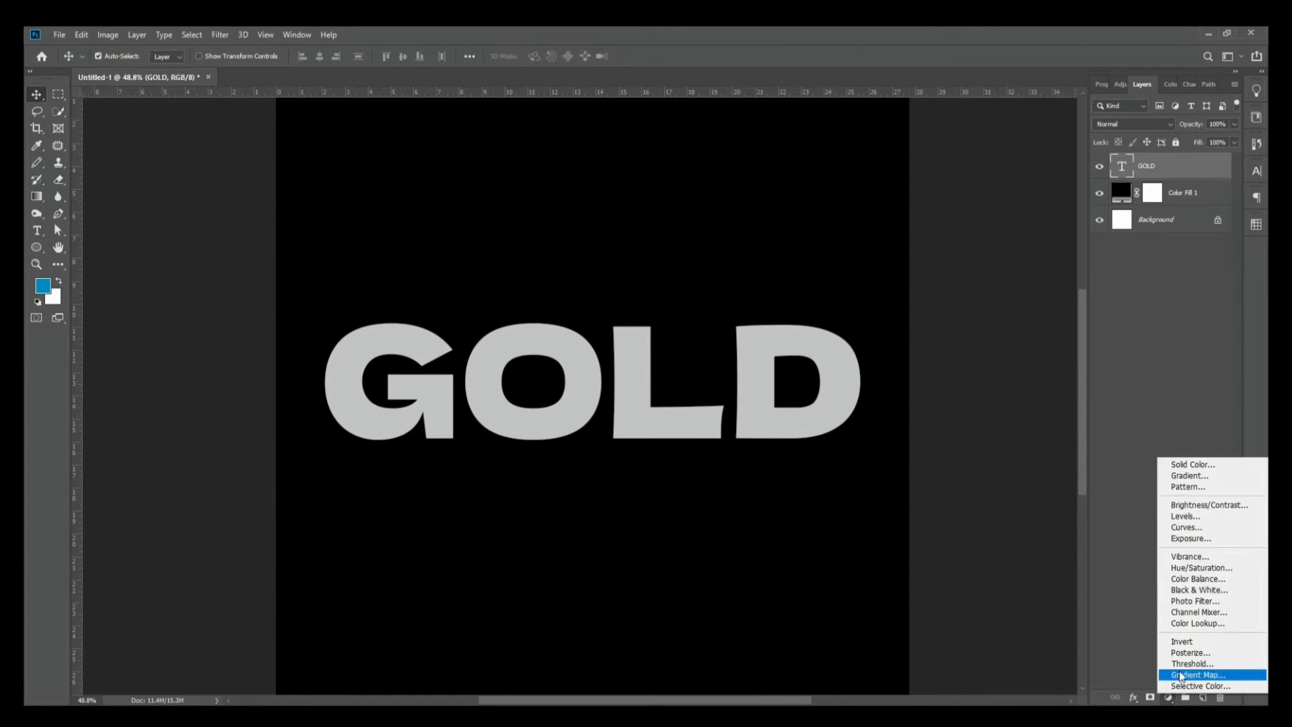
left_click(1115, 630)
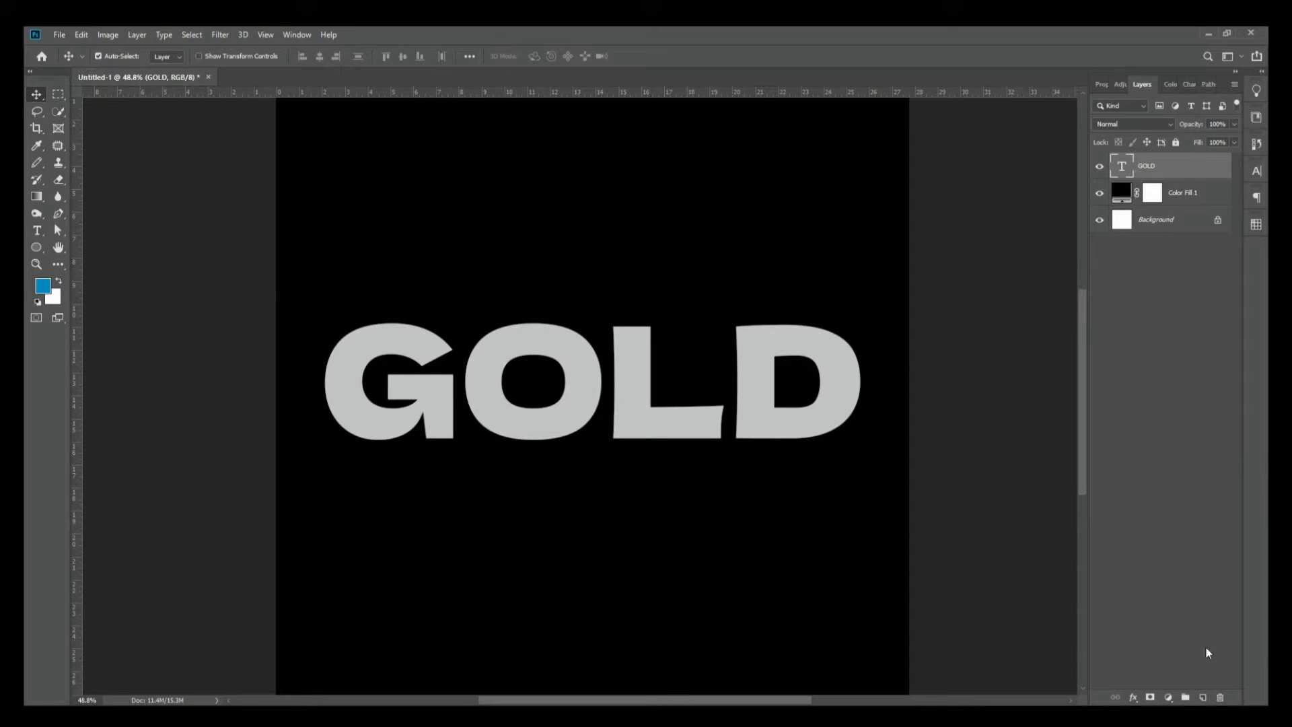
Create a new layer above the text and fill it with a vertical linear gradient, black below to white above, blending across the letters' height.
left_click(1202, 698)
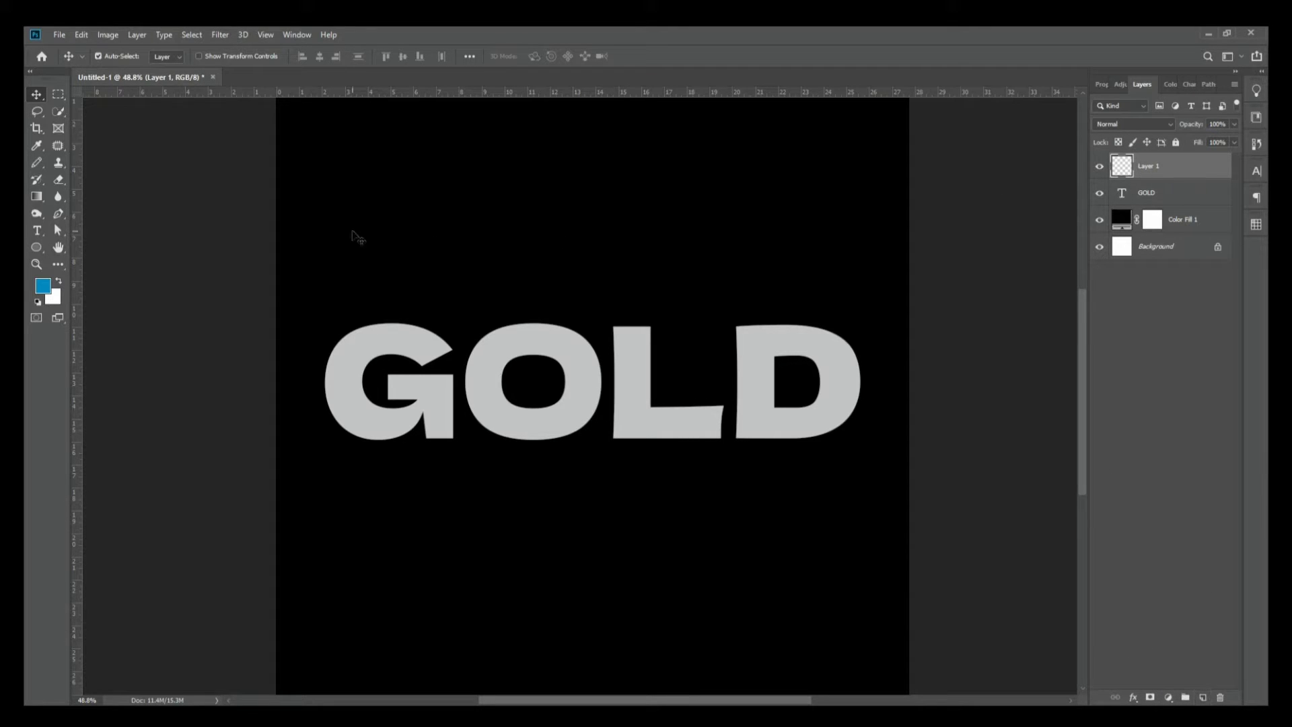
left_click(38, 197)
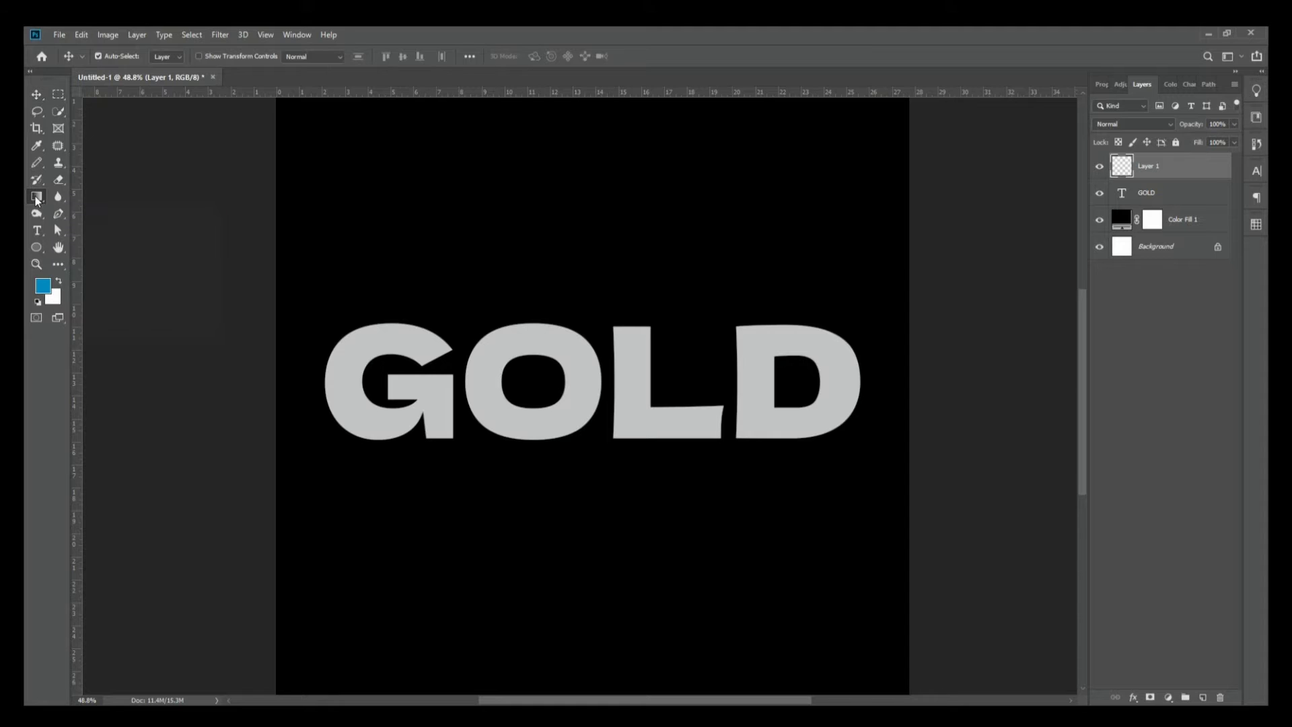
right_click(38, 200)
left_click(38, 200)
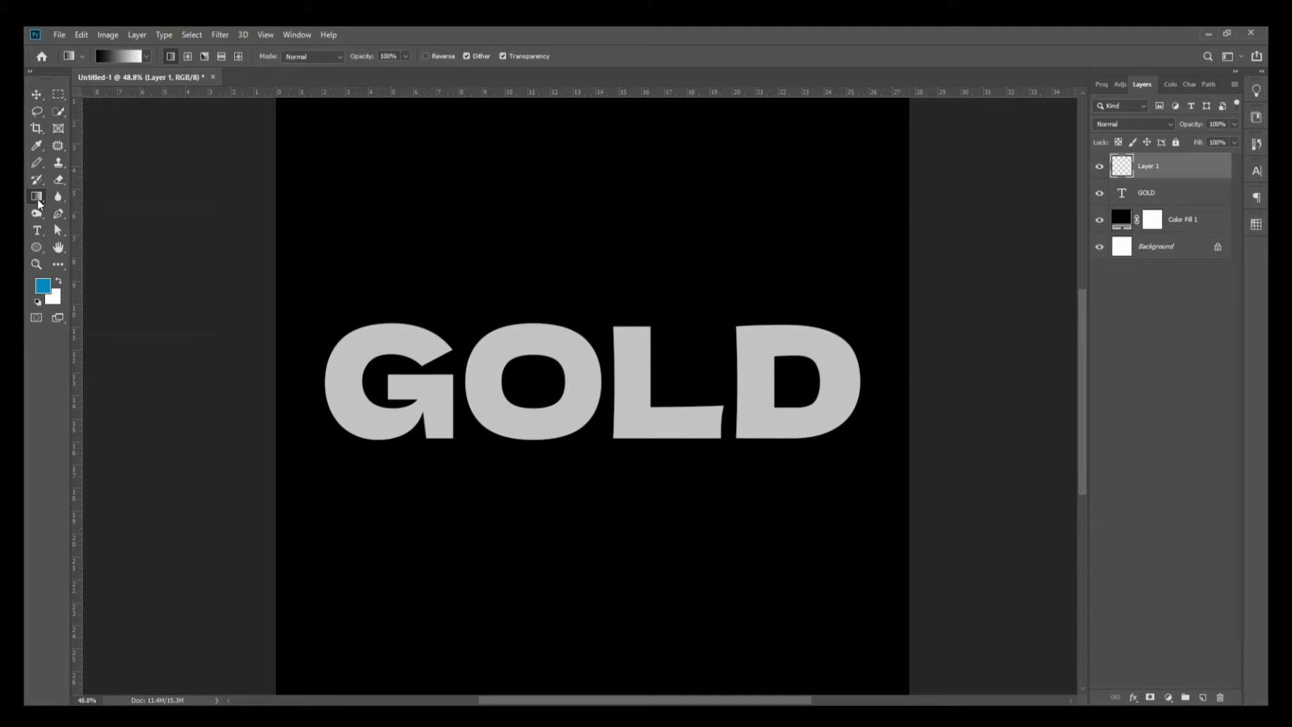
left_click_drag(608, 571, 592, 270)
key("ctrl+z")
left_click_drag(593, 463, 580, 309)
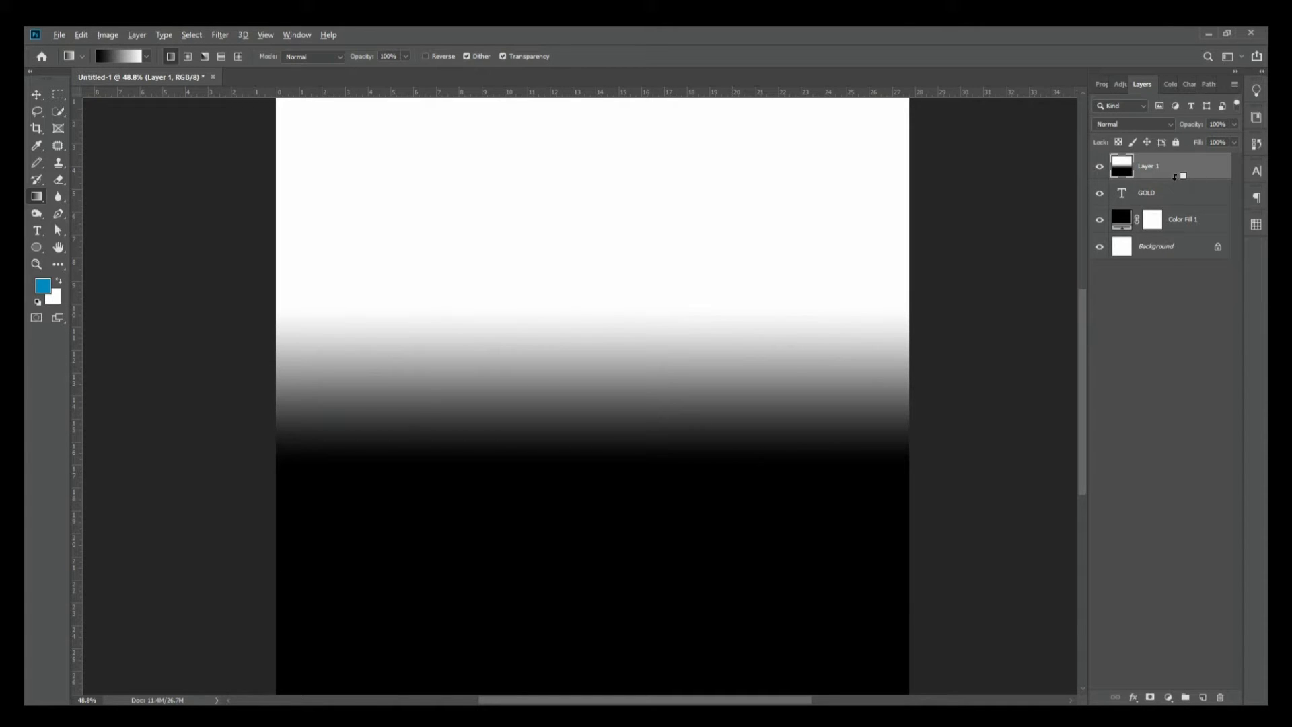
Try clipping the gradient layer to the GOLD text, release the clipping, and hide the gradient layer.
left_click(1173, 177, "alt")
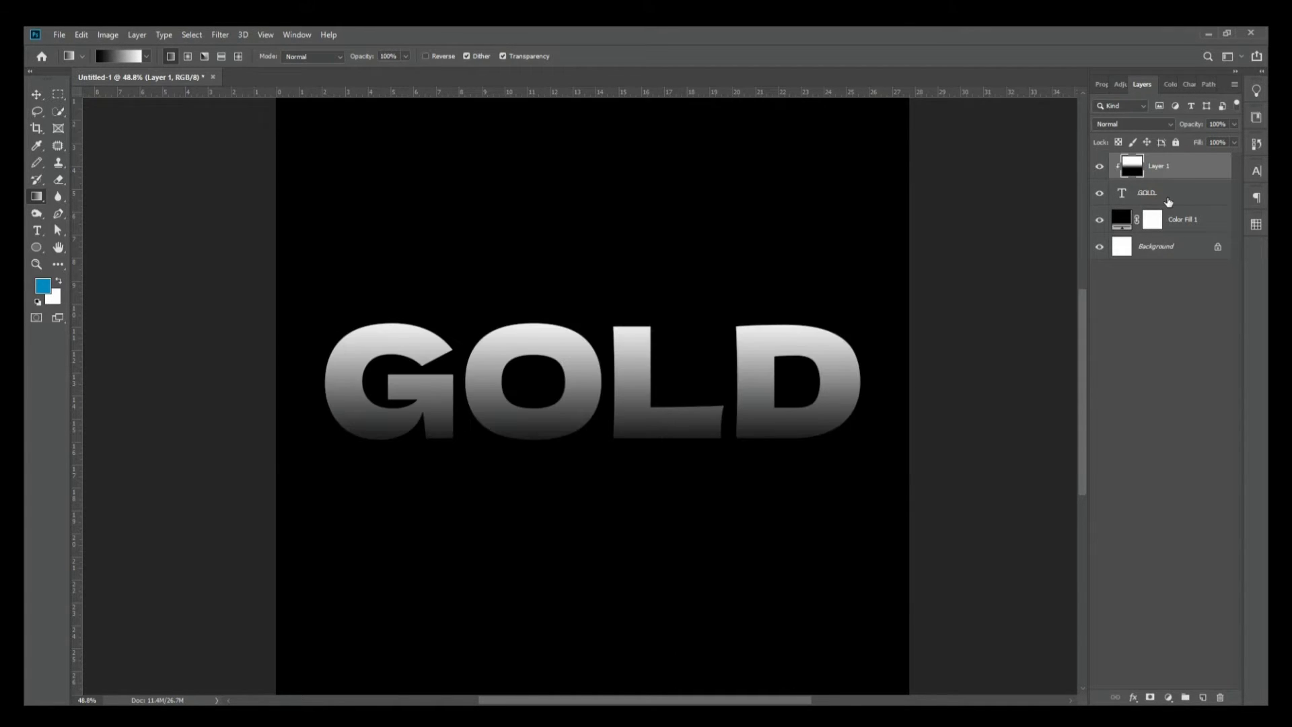
left_click(1168, 179, "alt")
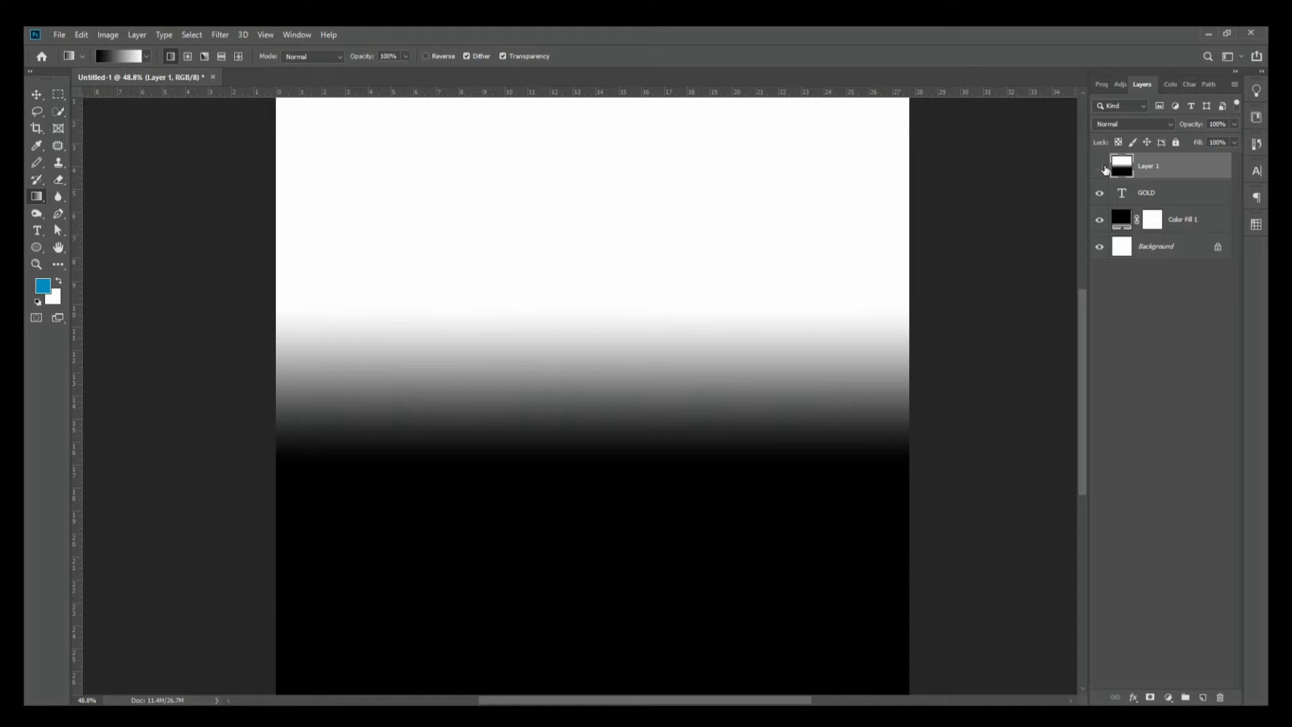
left_click(1100, 166)
Add a Bevel & Emboss effect to the GOLD text layer with a depth of 700%.
left_click(1197, 192)
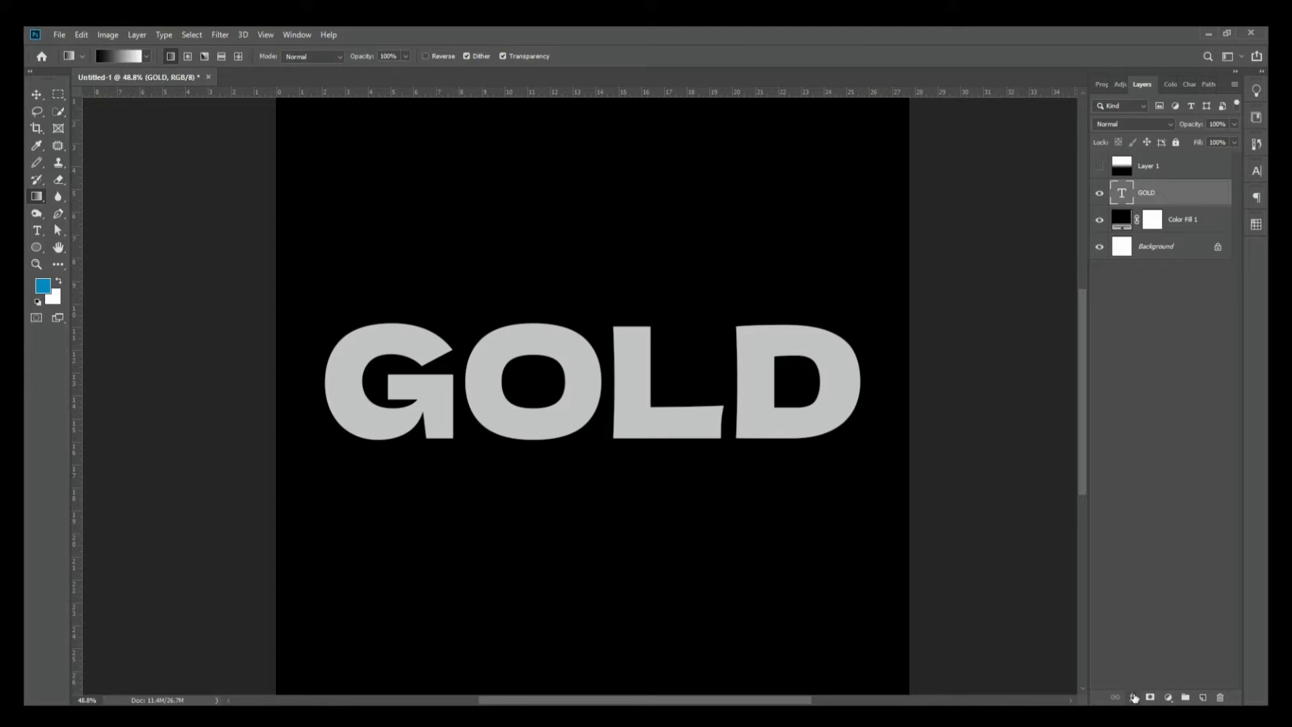
left_click(1134, 698)
left_click(1149, 586)
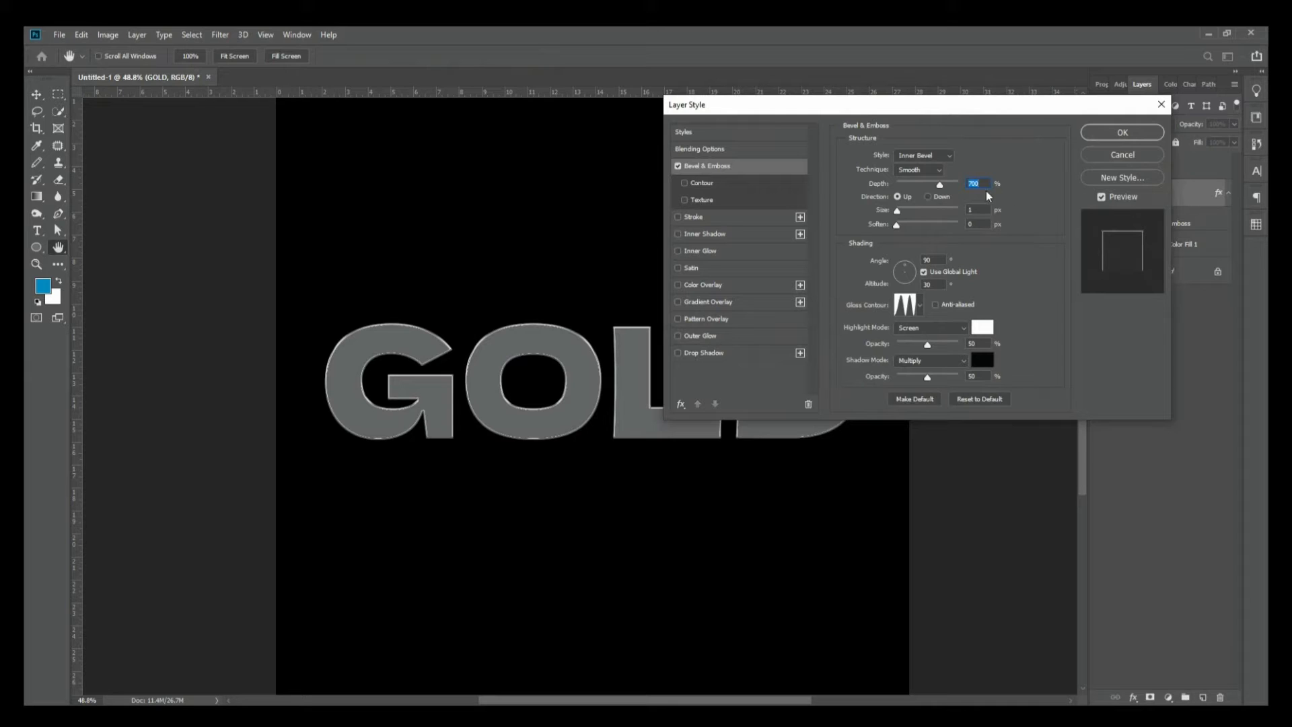
type("500")
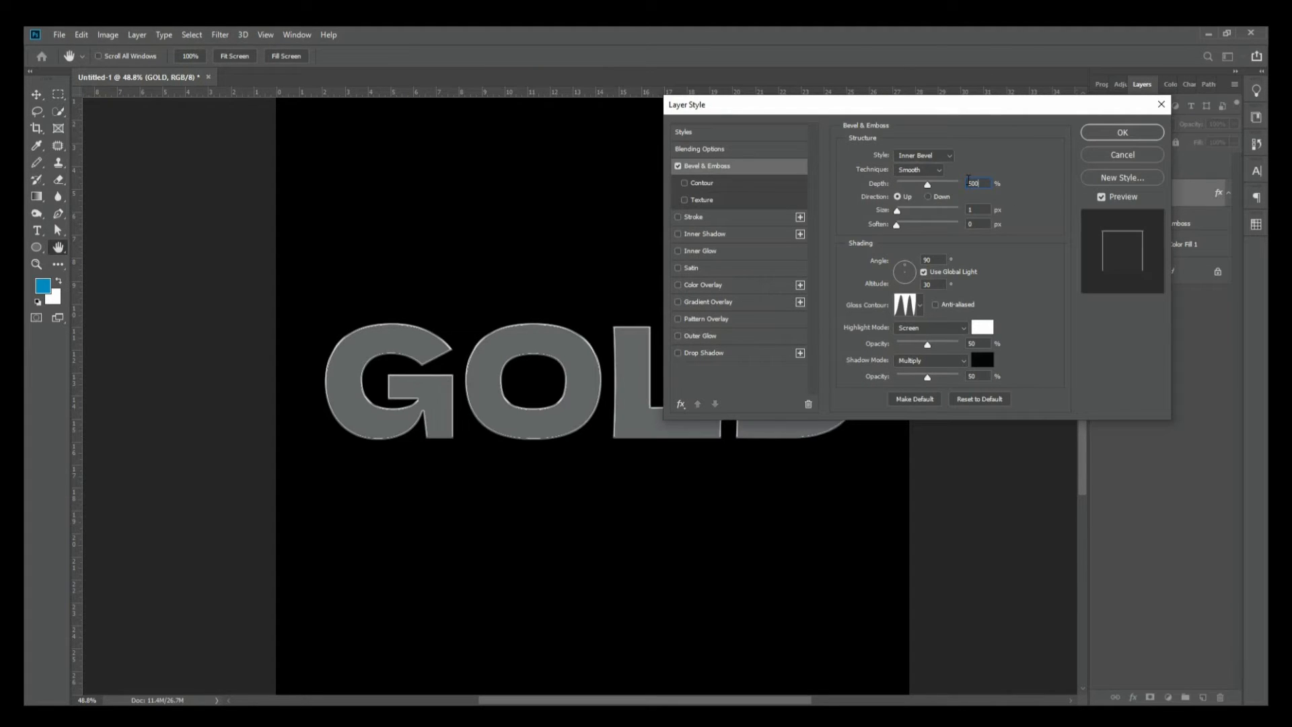
type("700")
Set the bevel size to 10 px and apply the layer style to the GOLD text.
double_click(973, 208)
type("30")
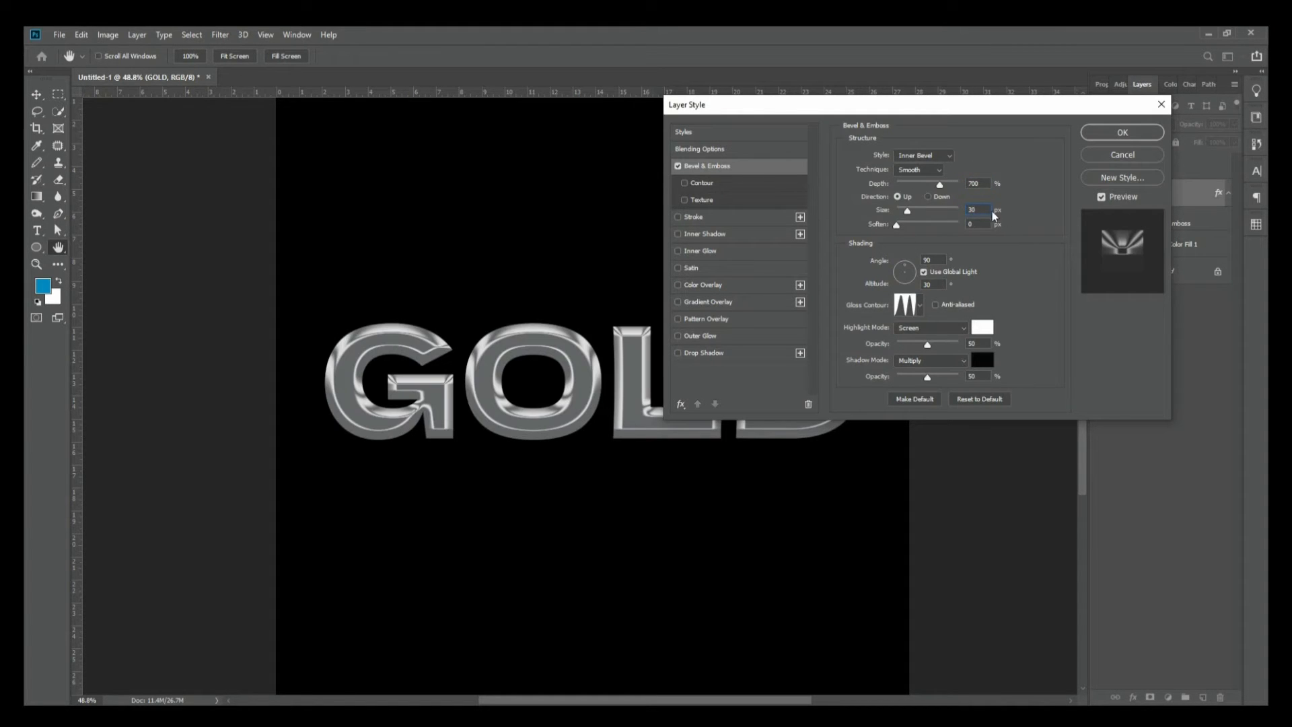
left_click_drag(984, 210, 925, 210)
type("10")
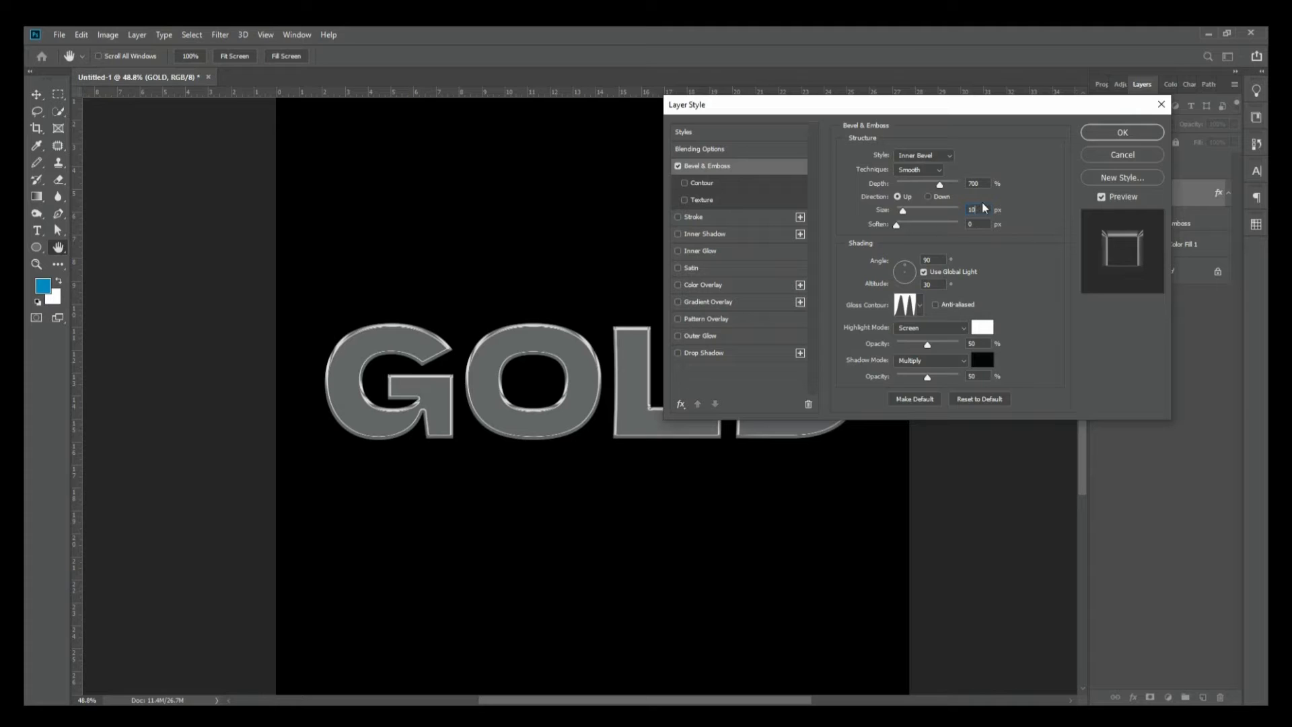
key("Up")
key("Down")
left_click(938, 329)
left_click(937, 330)
left_click(959, 364)
left_click(959, 364)
left_click(1122, 133)
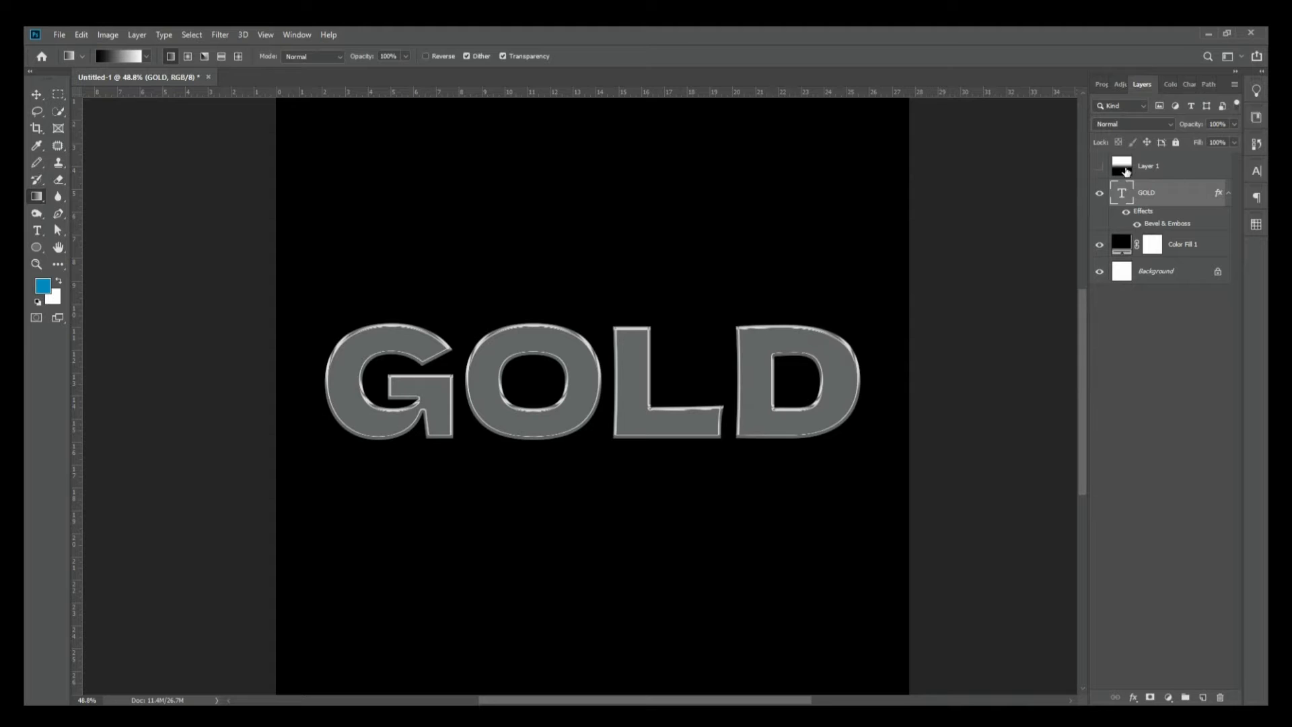
Show the gradient layer clipped to the GOLD text and set its blend mode to Vivid Light.
left_click(1099, 166)
left_click(1188, 178, "alt")
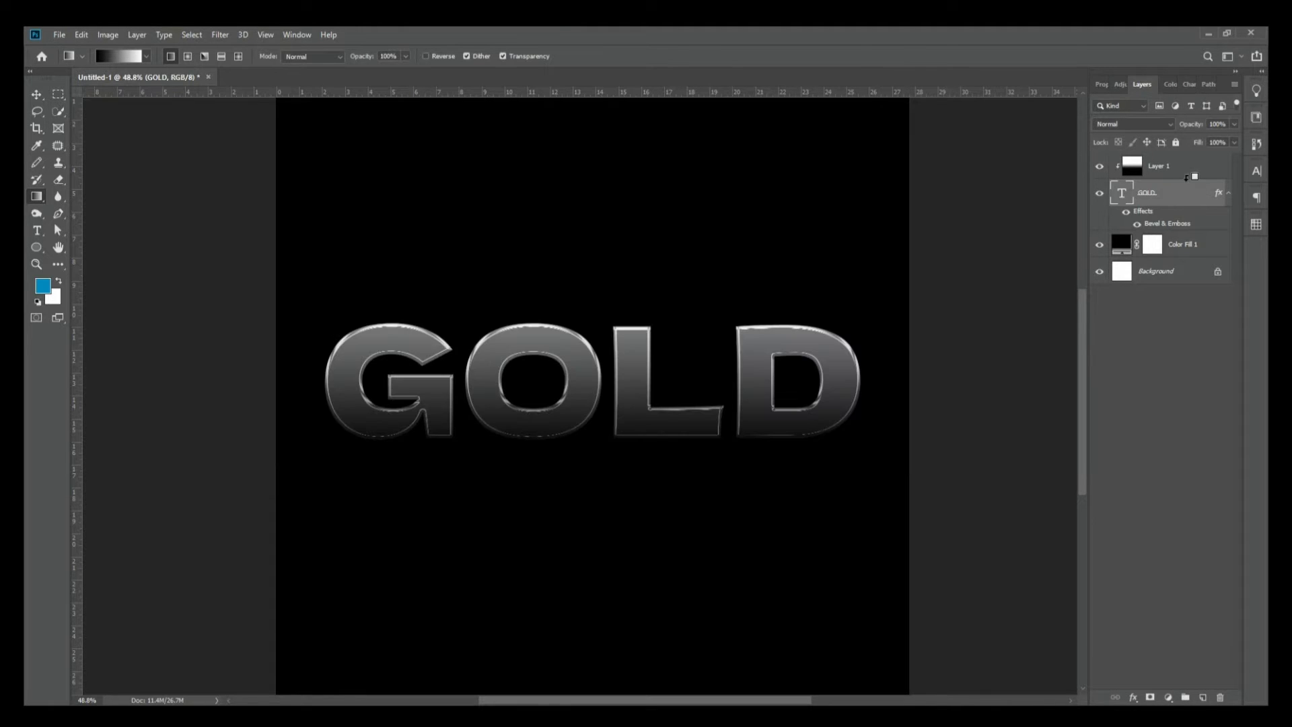
left_click(1171, 172)
left_click(1121, 125)
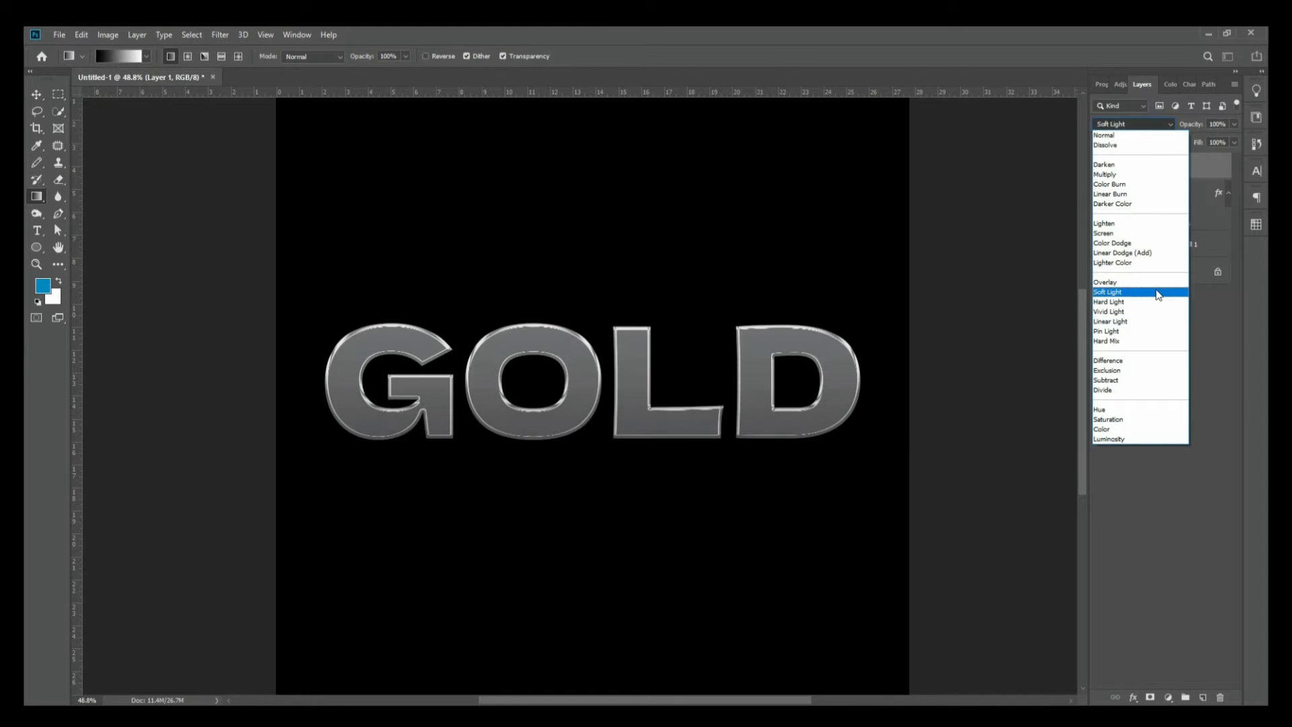
left_click(1138, 313)
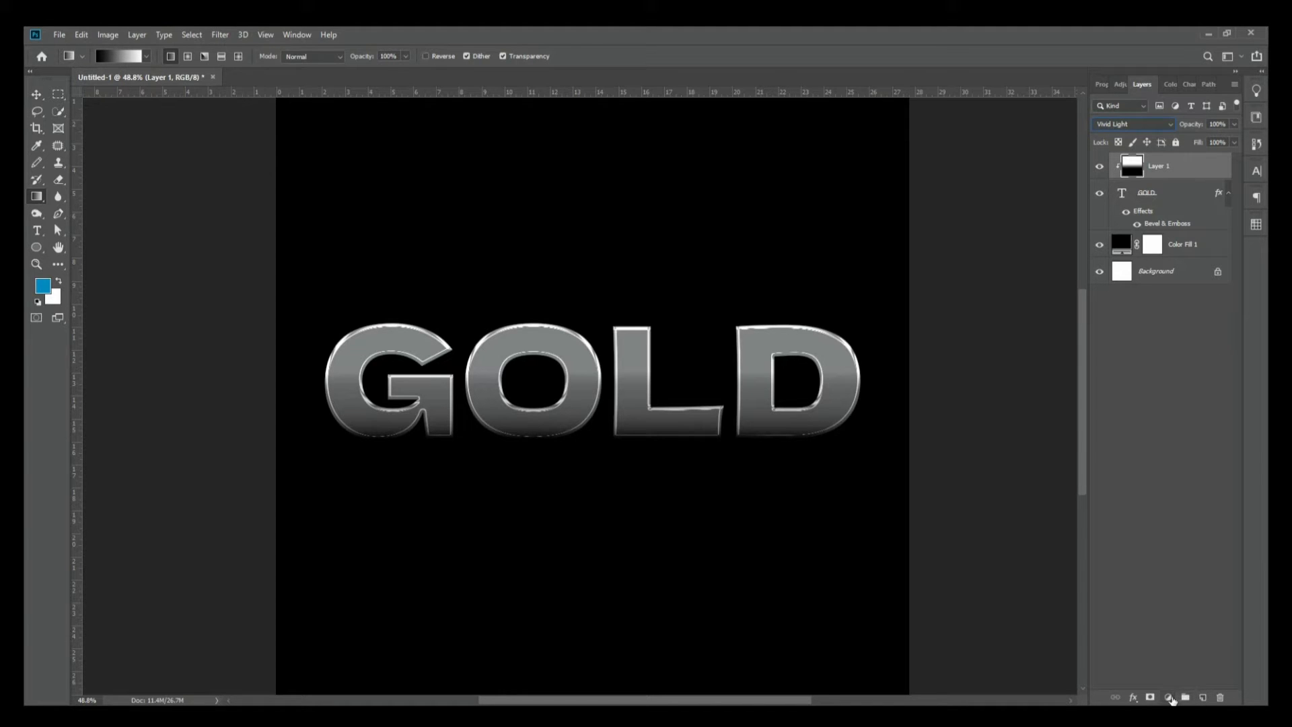
Add a Gradient Map adjustment layer above the clipped gradient layer.
left_click(1168, 697)
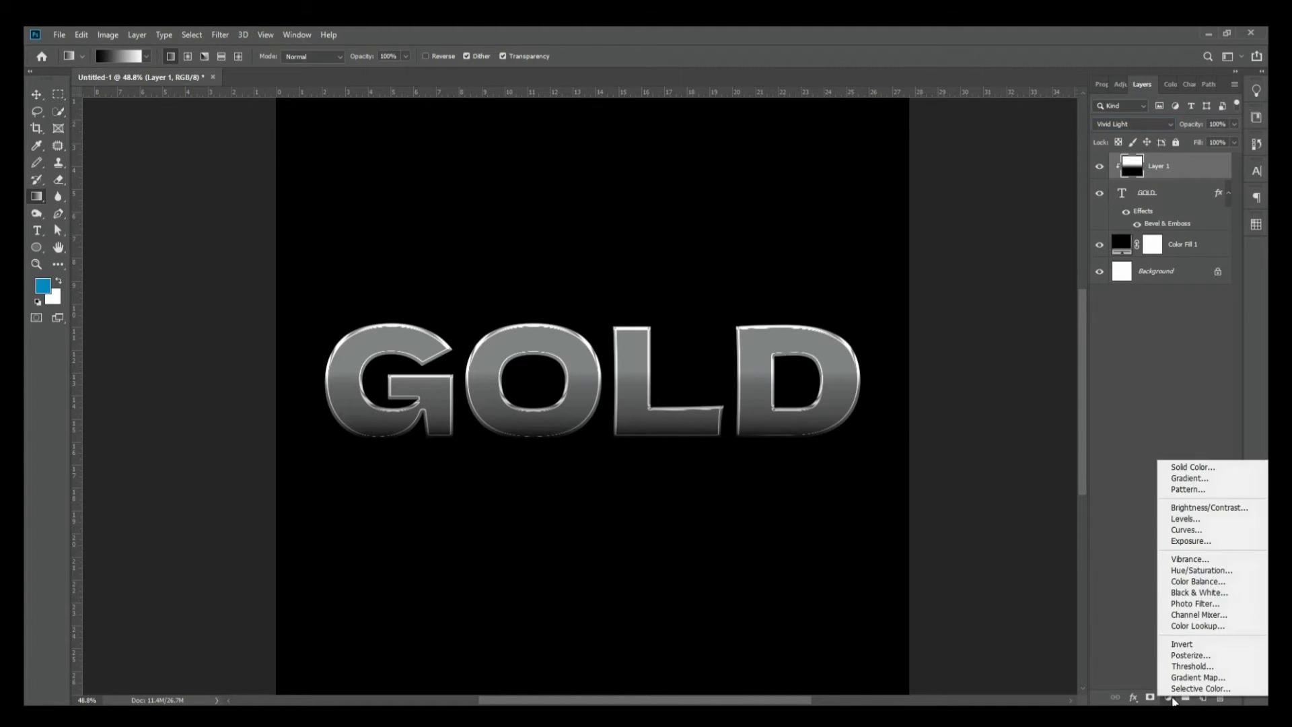
left_click(1202, 677)
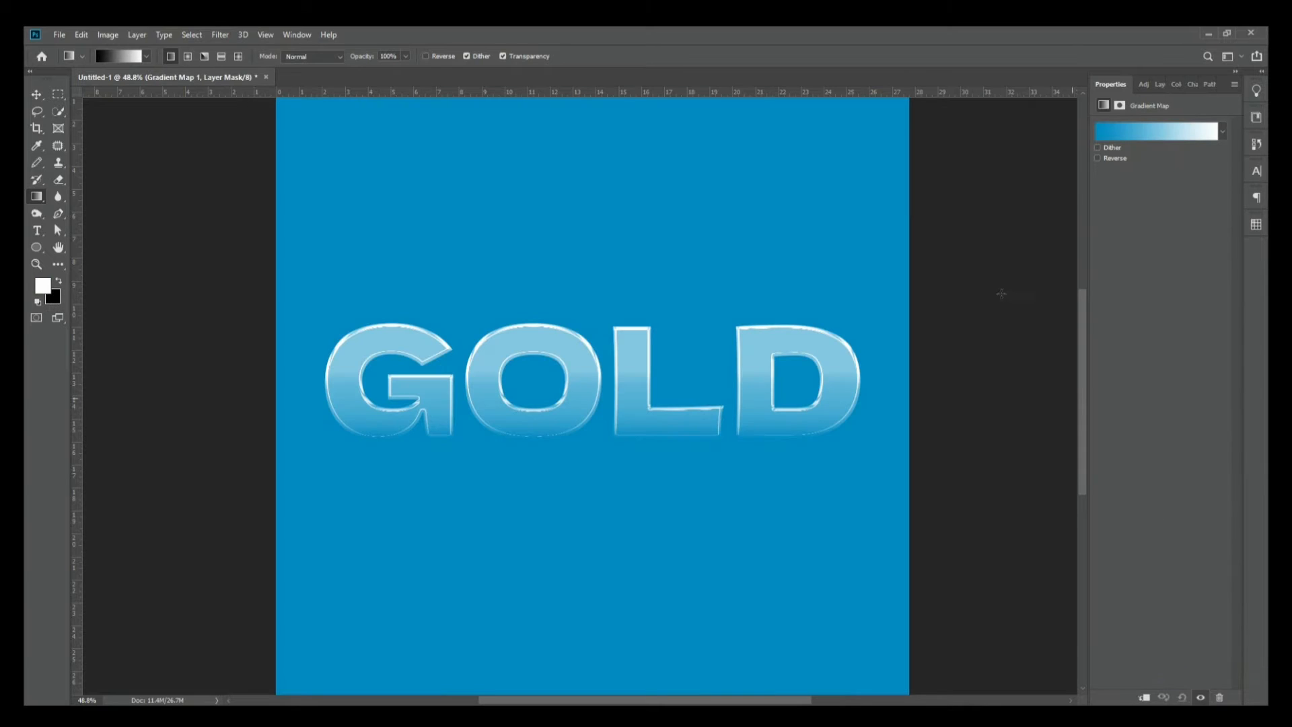
Apply the TextureGuys_RenoGold preset to the gradient map and clip the adjustment layer to the layers below.
left_click(1125, 139)
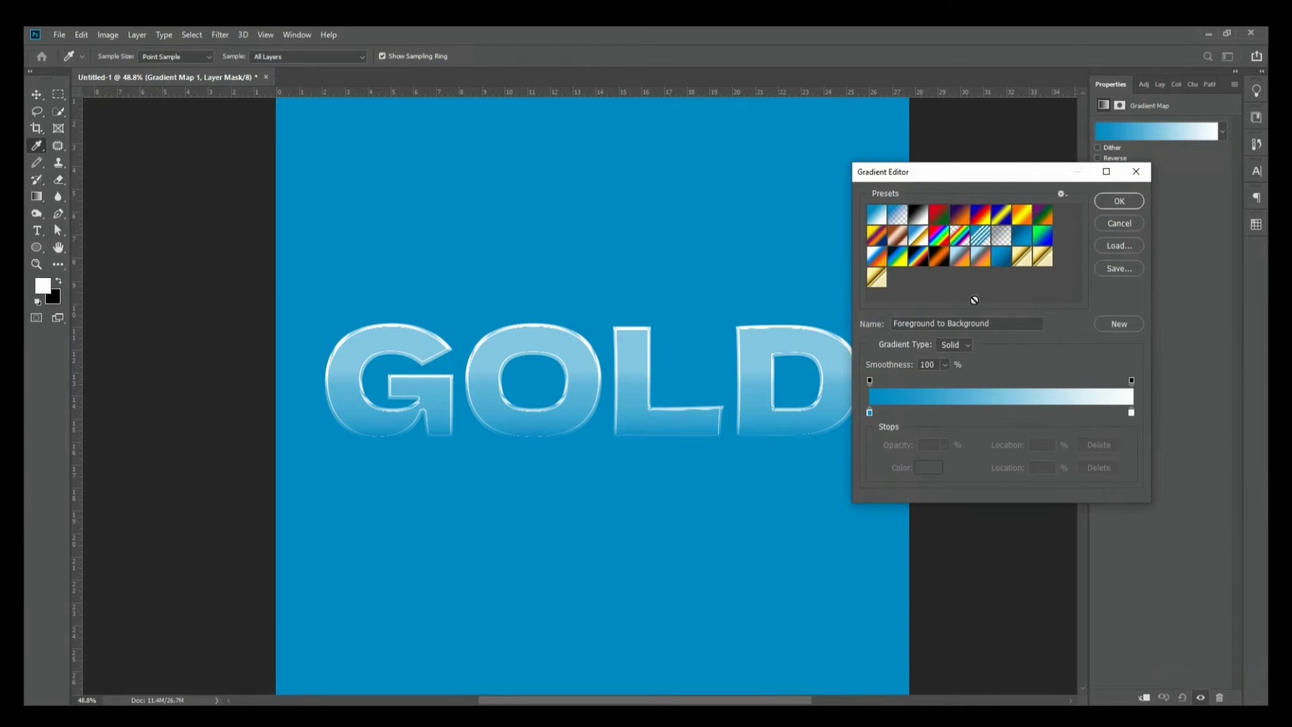
left_click(877, 277)
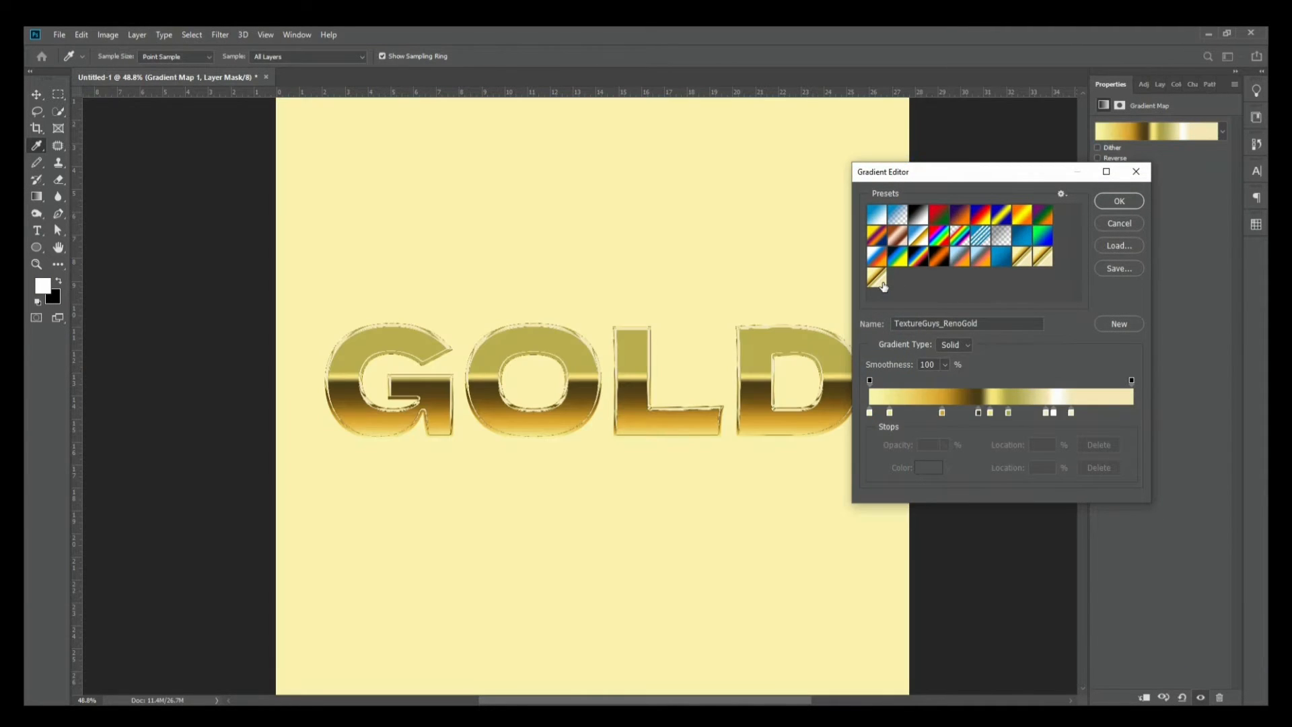
left_click(1131, 202)
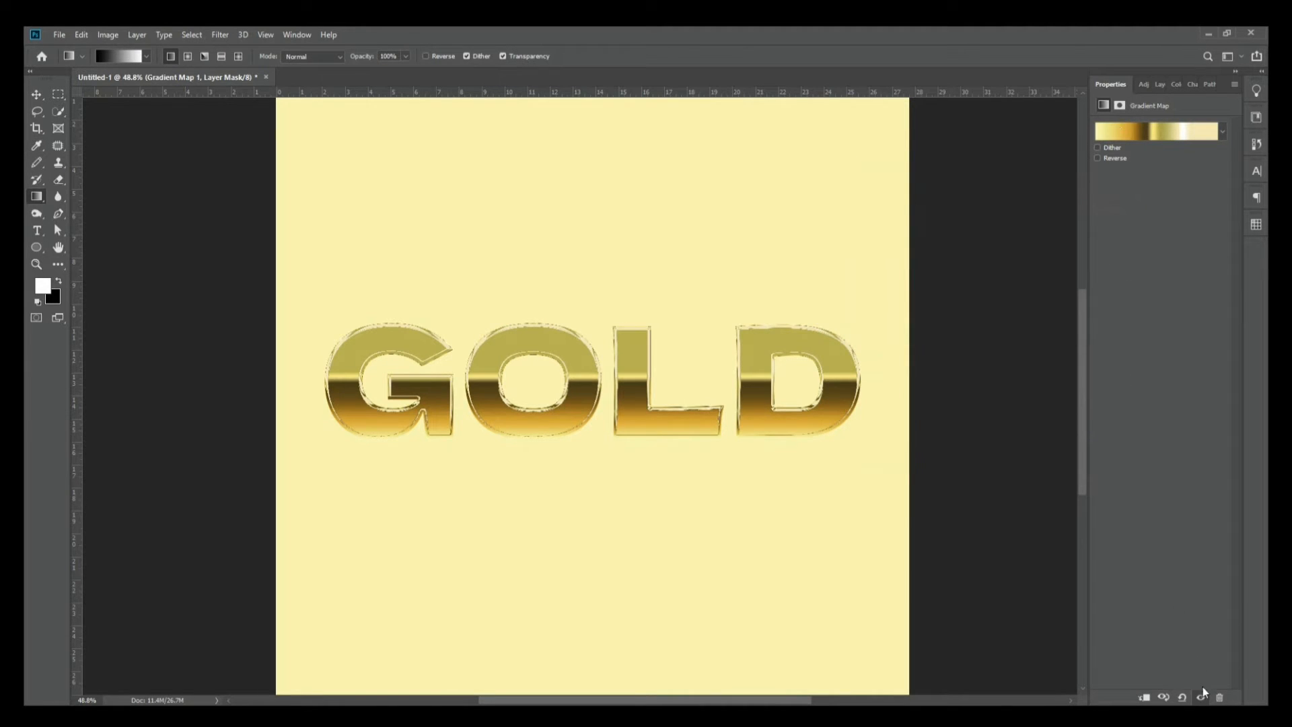
left_click(1162, 85)
key("ctrl+i")
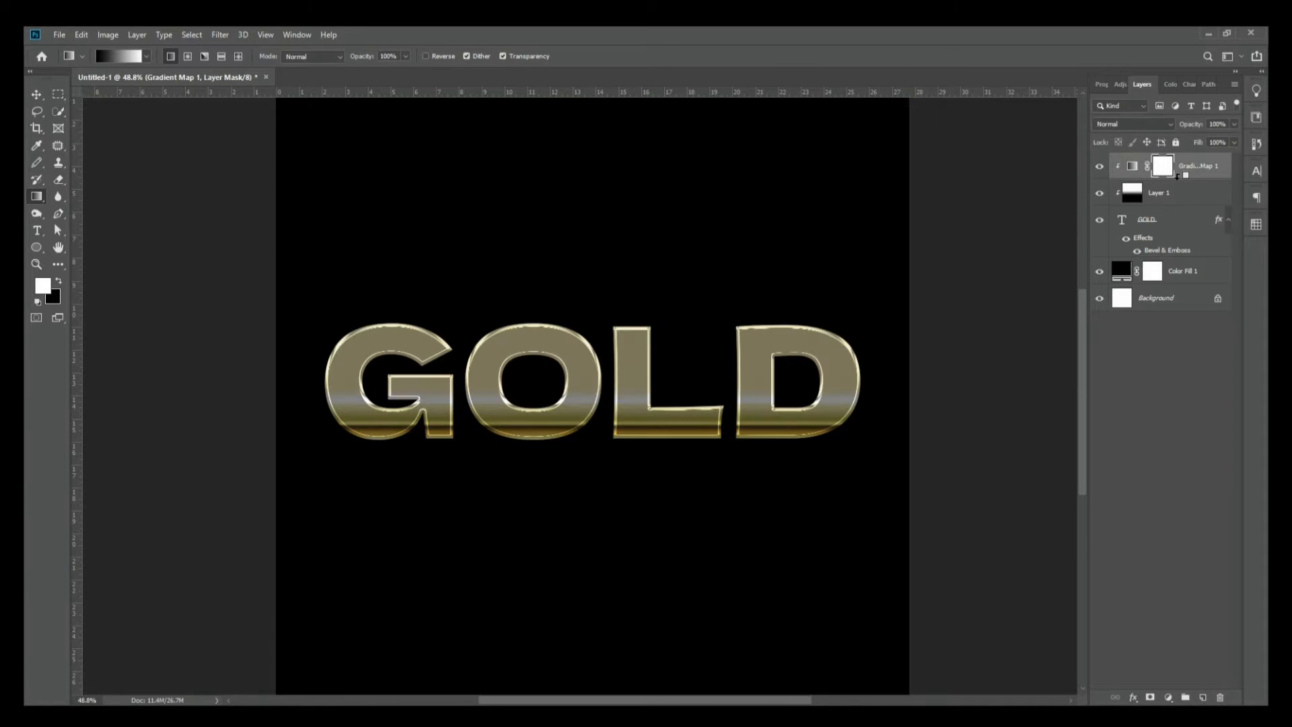
Set the blend mode of the clipped gradient layer, Layer 1, to Overlay.
left_click(1171, 193)
left_click(1135, 123)
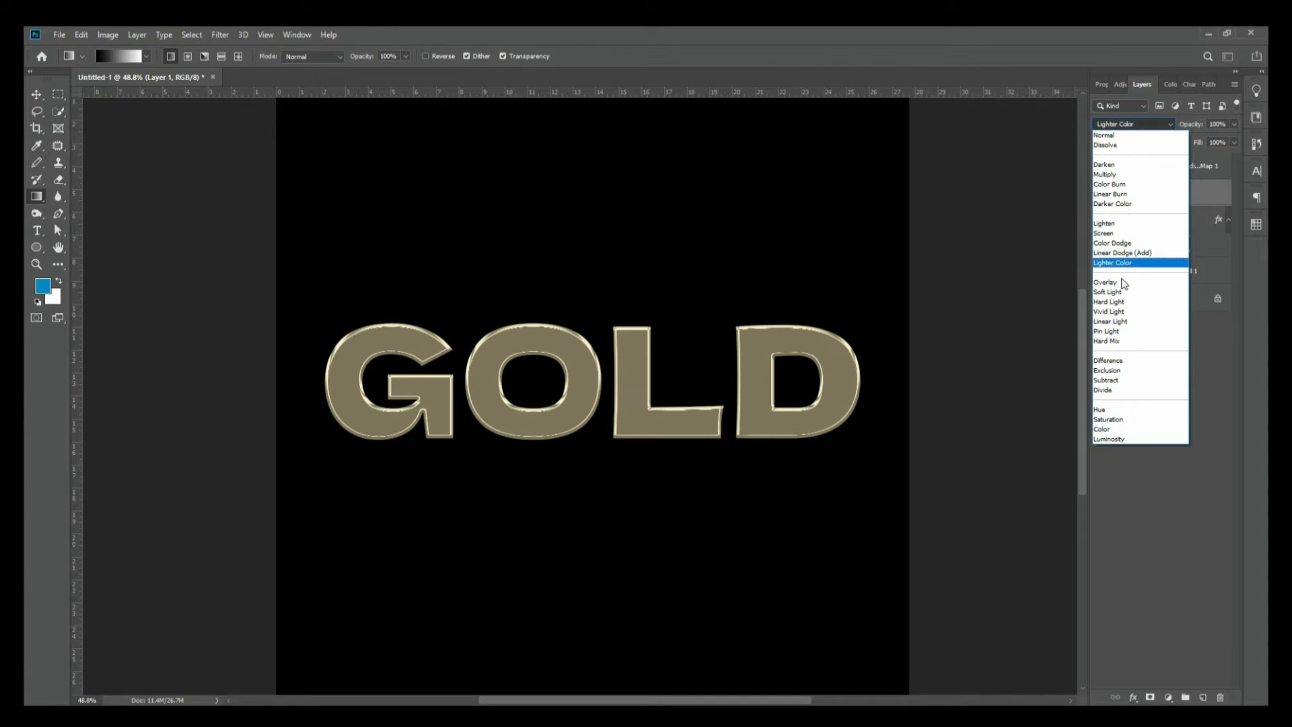
left_click(1122, 283)
Create a new layer group directly below Layer 1 and place the GOLD text layer inside it.
left_click(1173, 233)
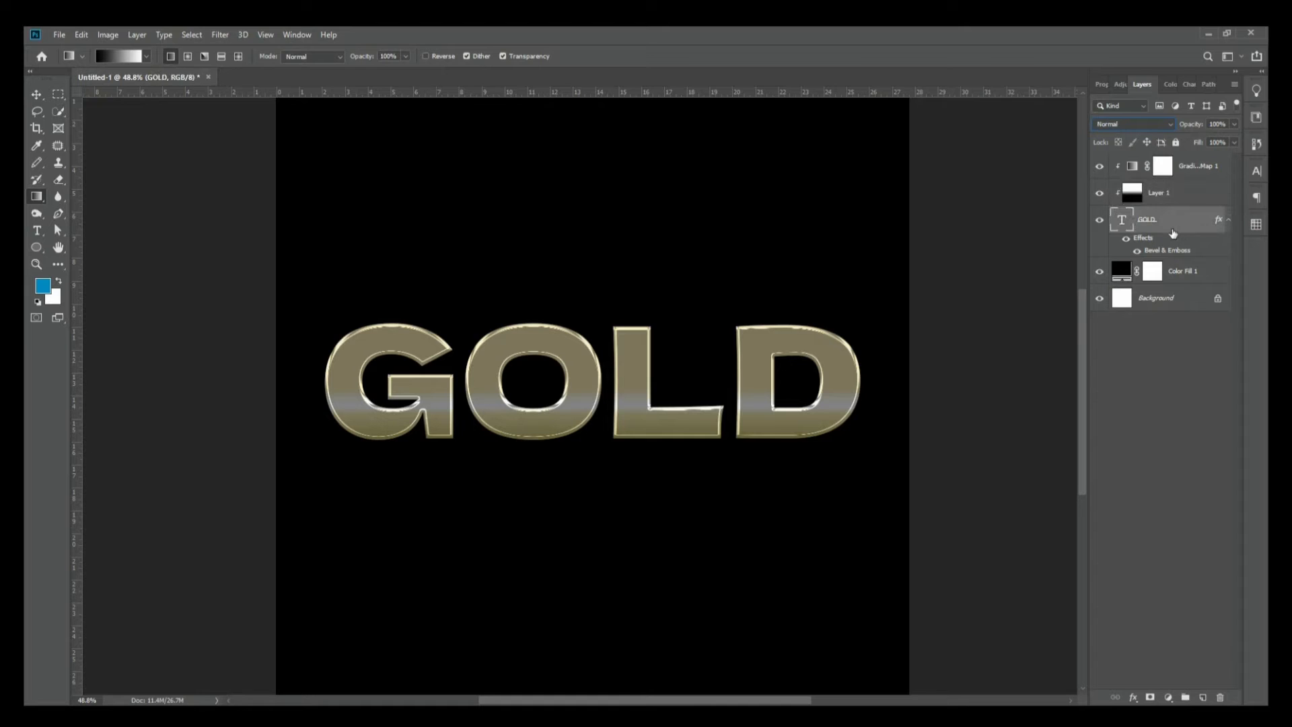
left_click(1186, 698)
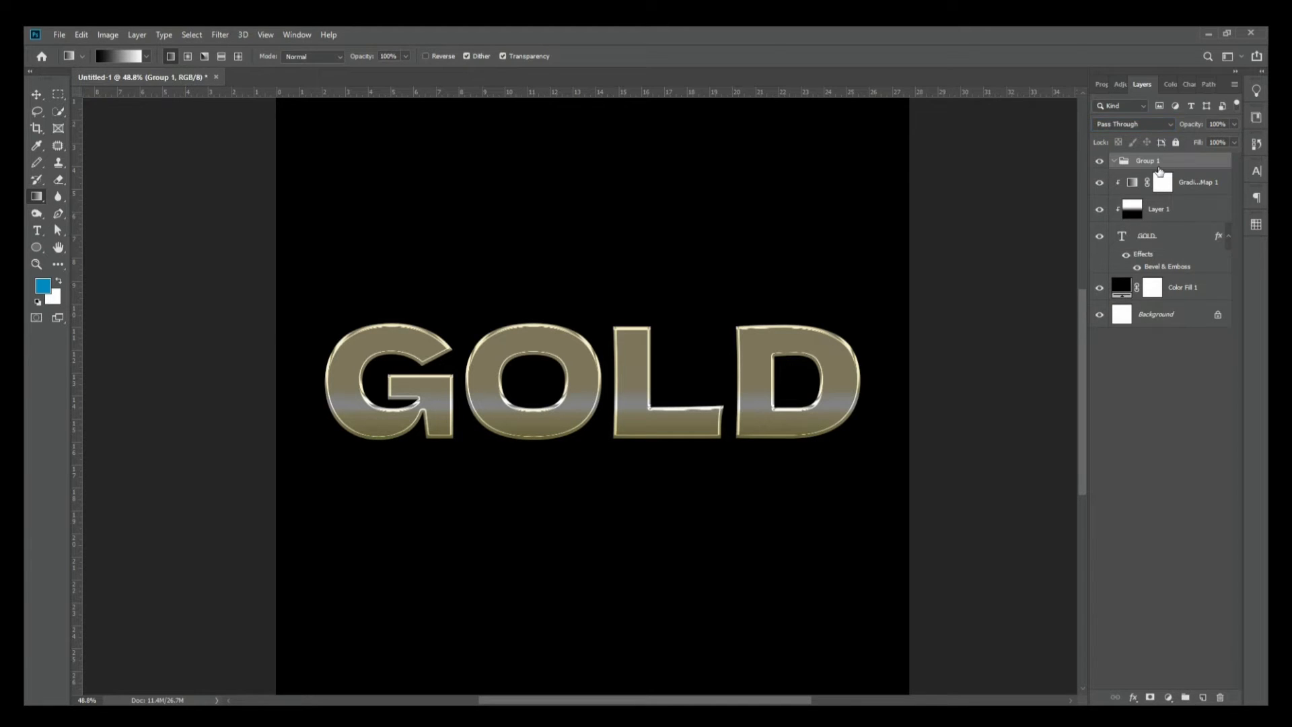
left_click_drag(1159, 166, 1165, 231)
left_click(1153, 237)
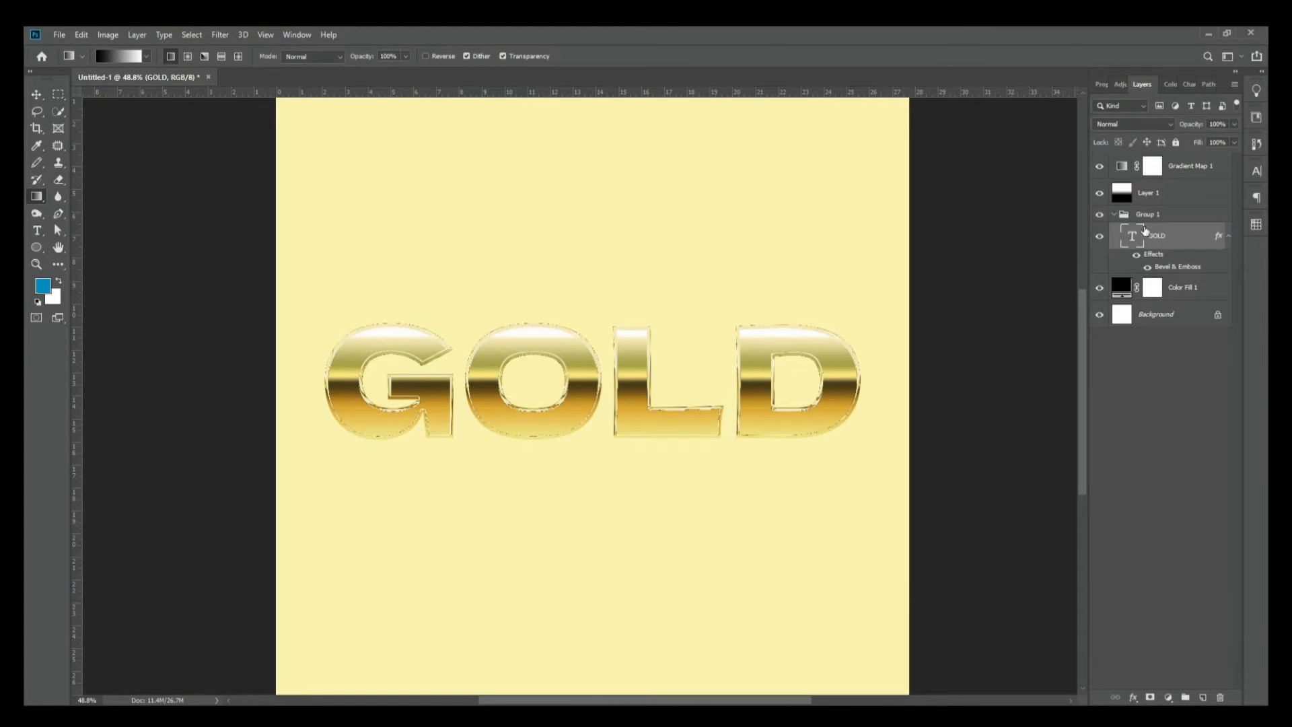
Collapse the text's group and clip both Layer 1 and the gradient map to it.
left_click(1113, 214)
left_click(1114, 214)
left_click(1113, 214)
left_click(1152, 213)
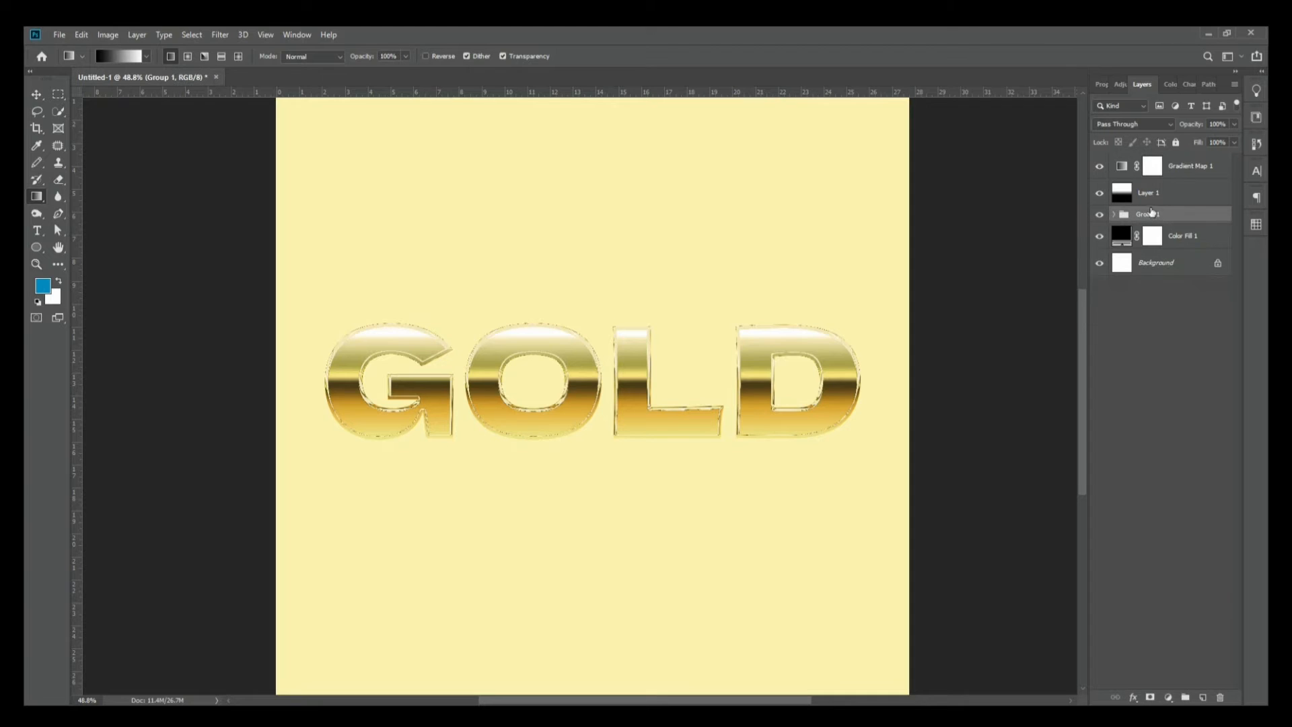
left_click(1157, 206, "alt")
left_click(1190, 179, "alt")
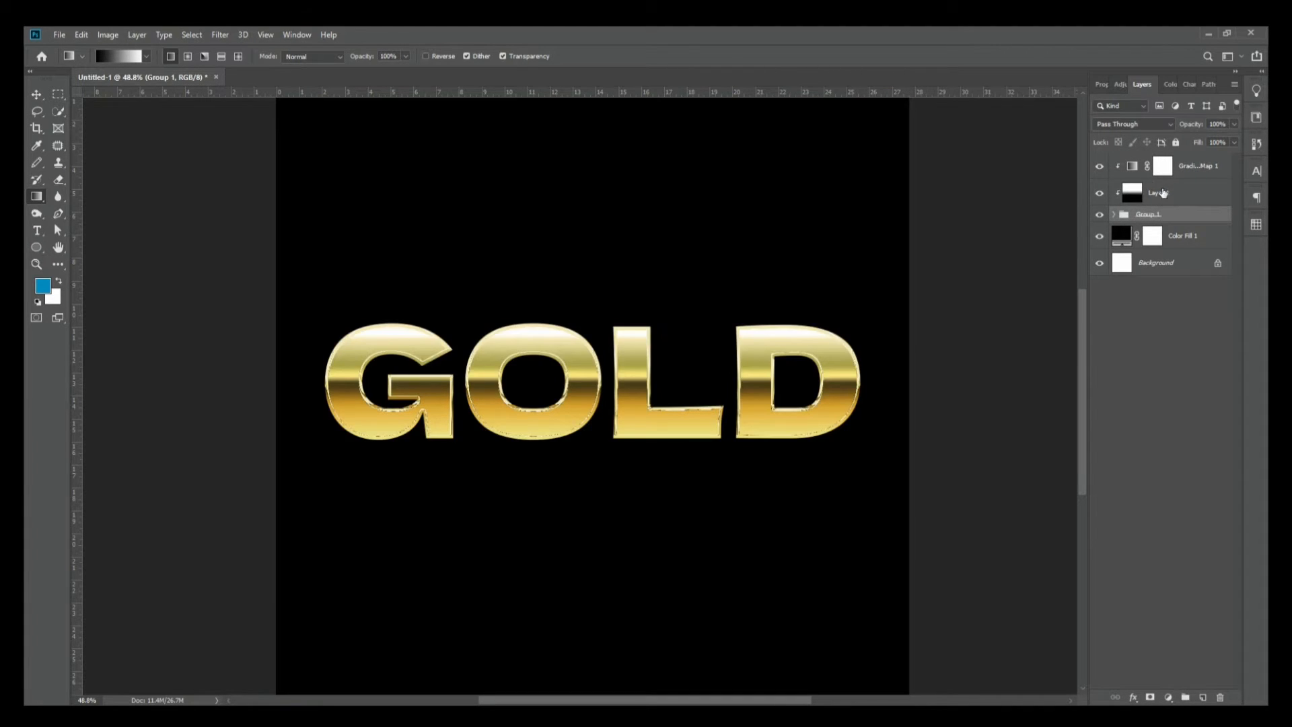
Add a Multiply Inner Shadow to the grouped GOLD text with 46% opacity and a size of 57 px.
left_click(1114, 214)
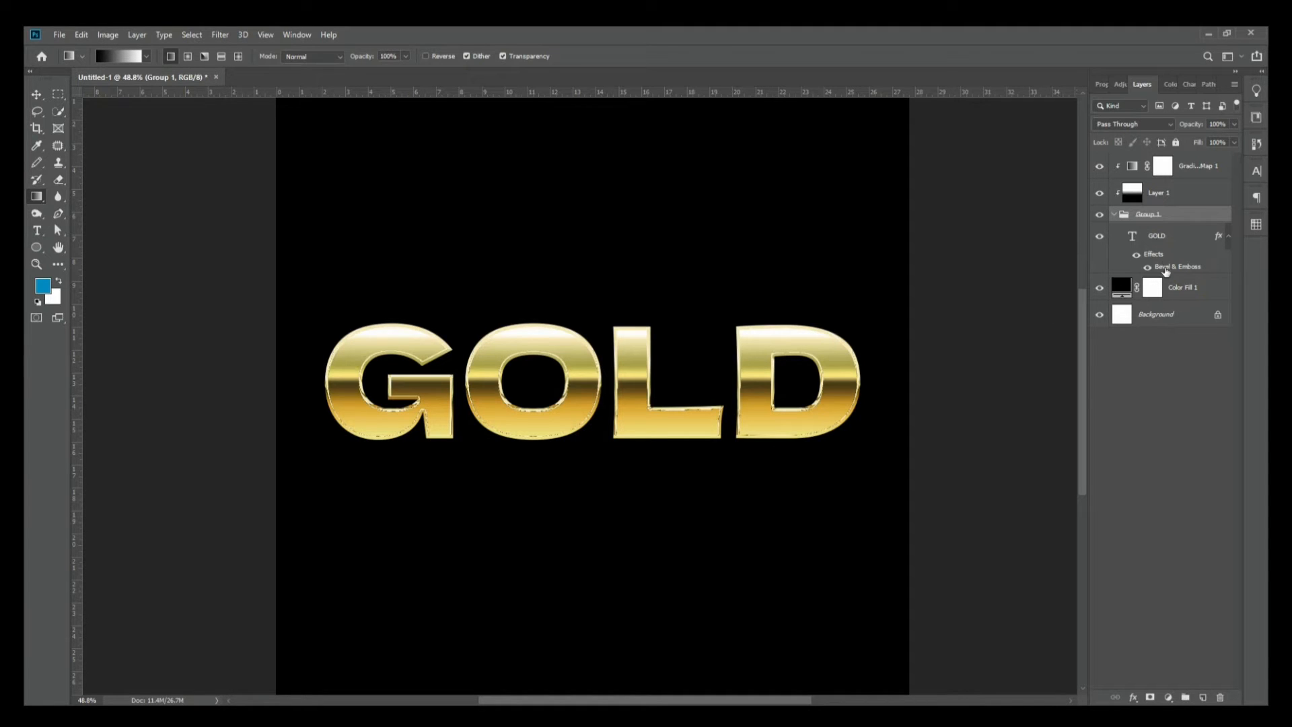
left_click(1170, 237)
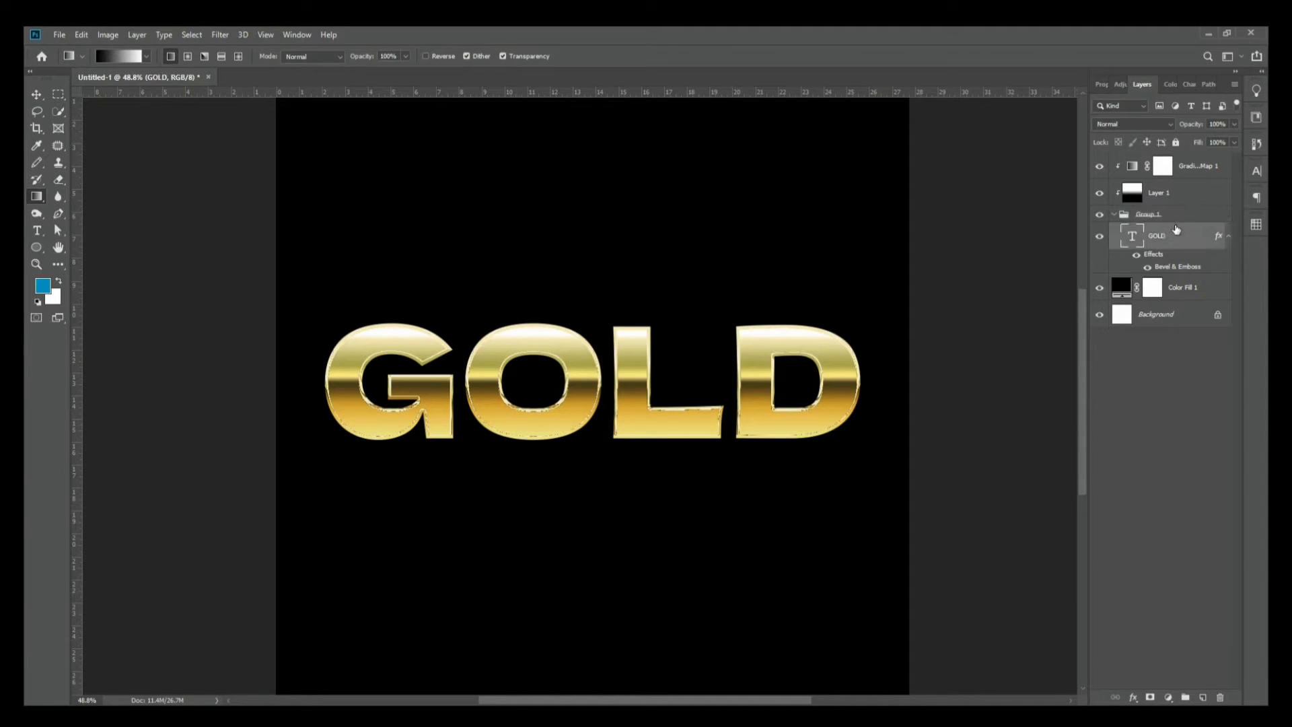
left_click(1134, 698)
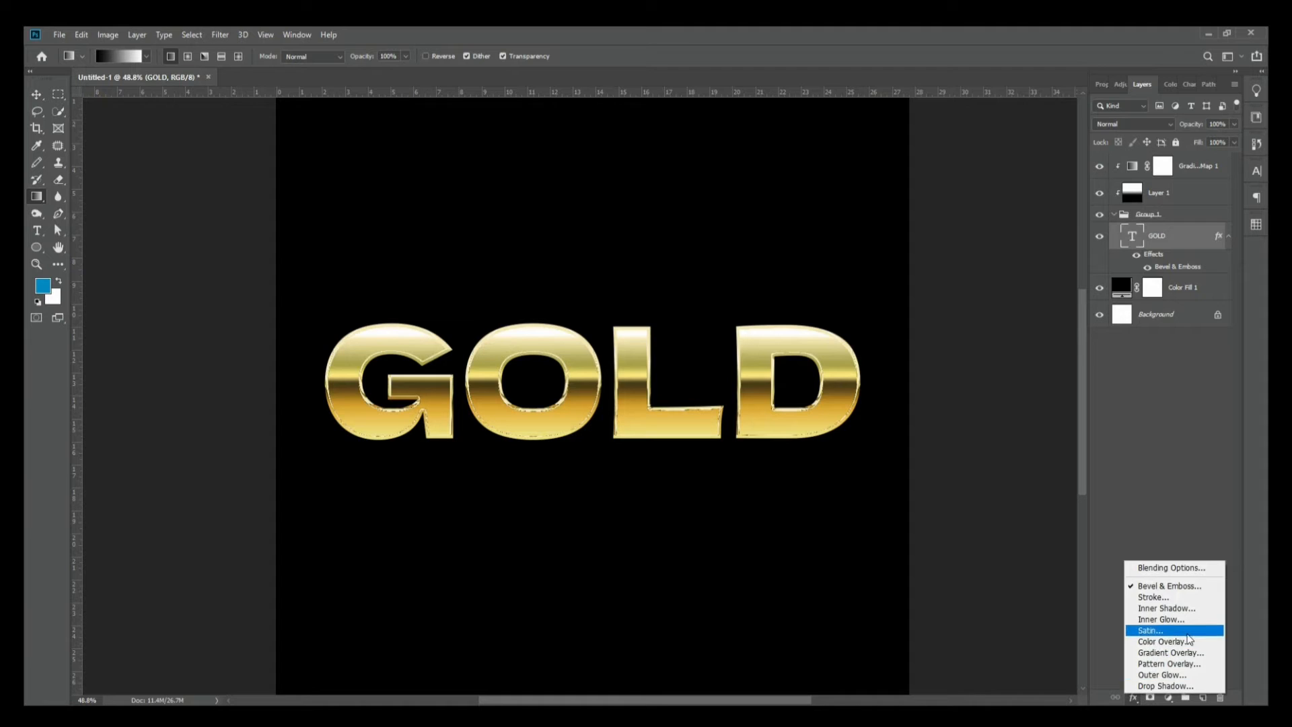
left_click(1177, 609)
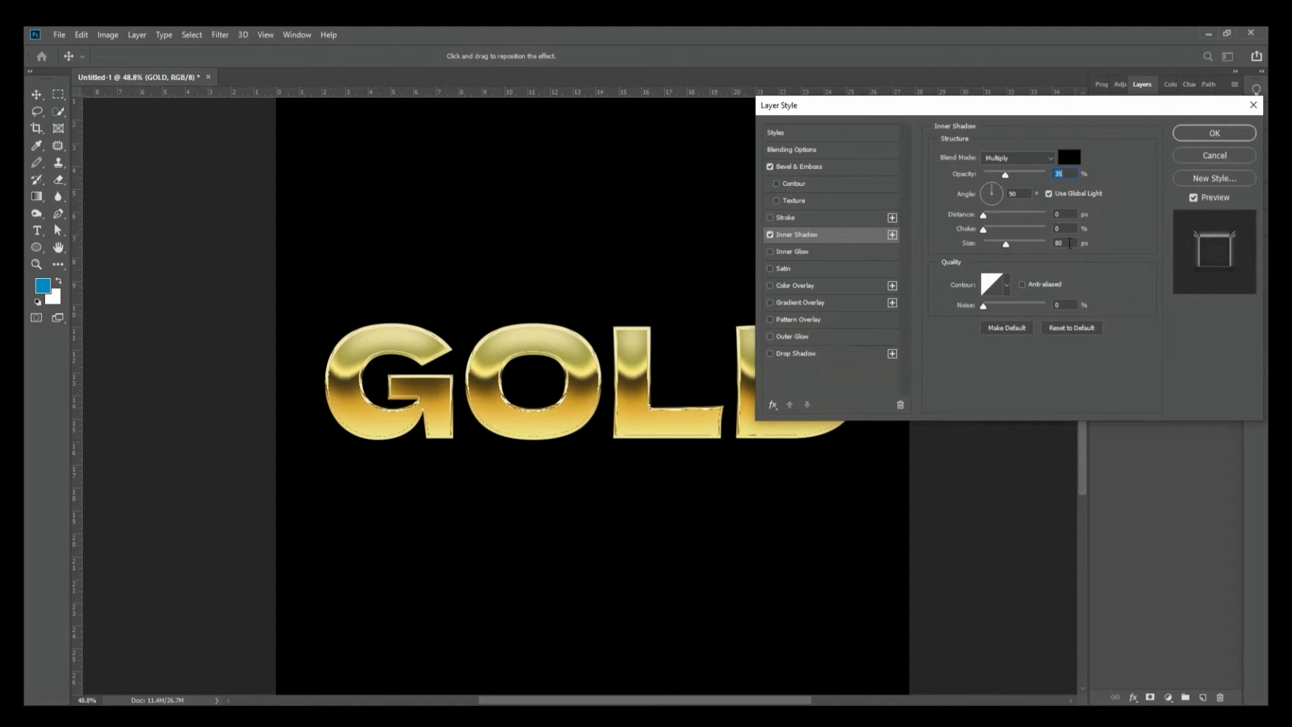
double_click(1060, 243)
left_click_drag(1006, 175, 1013, 185)
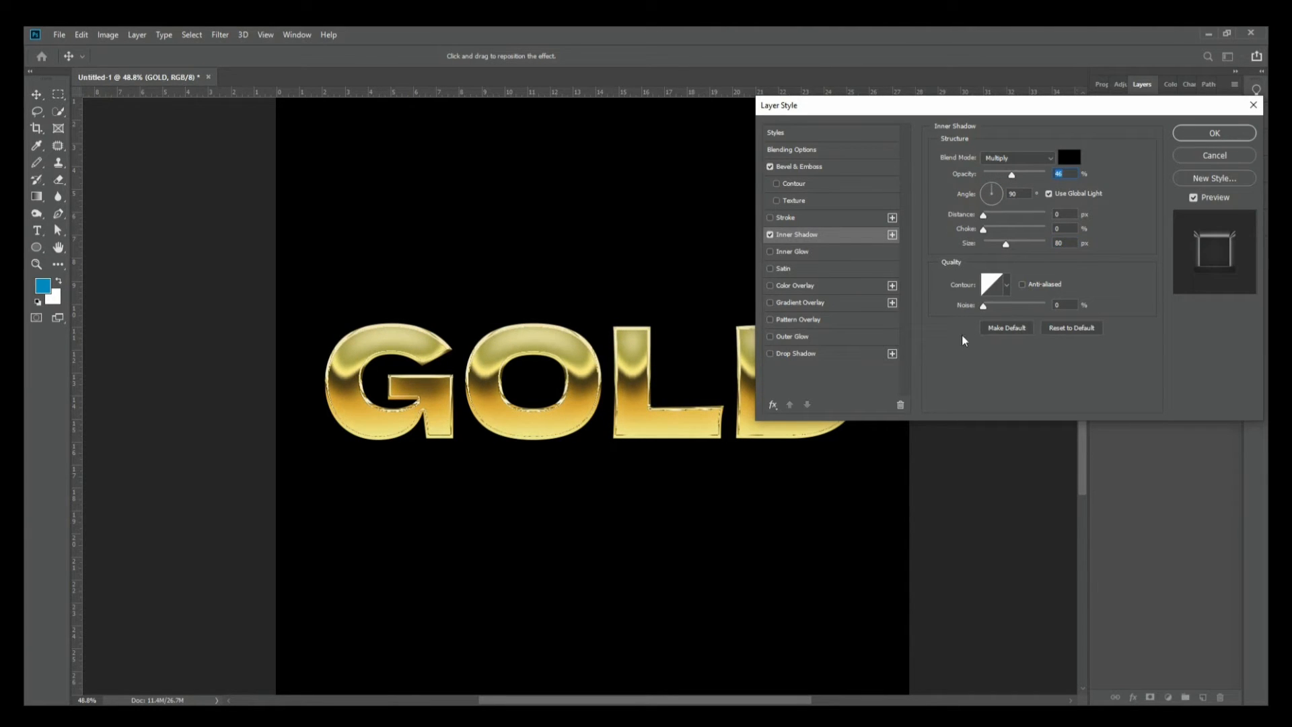
mouse_move(1008, 245)
left_mouse_down()
mouse_move(1021, 248)
mouse_move(1003, 252)
left_mouse_up()
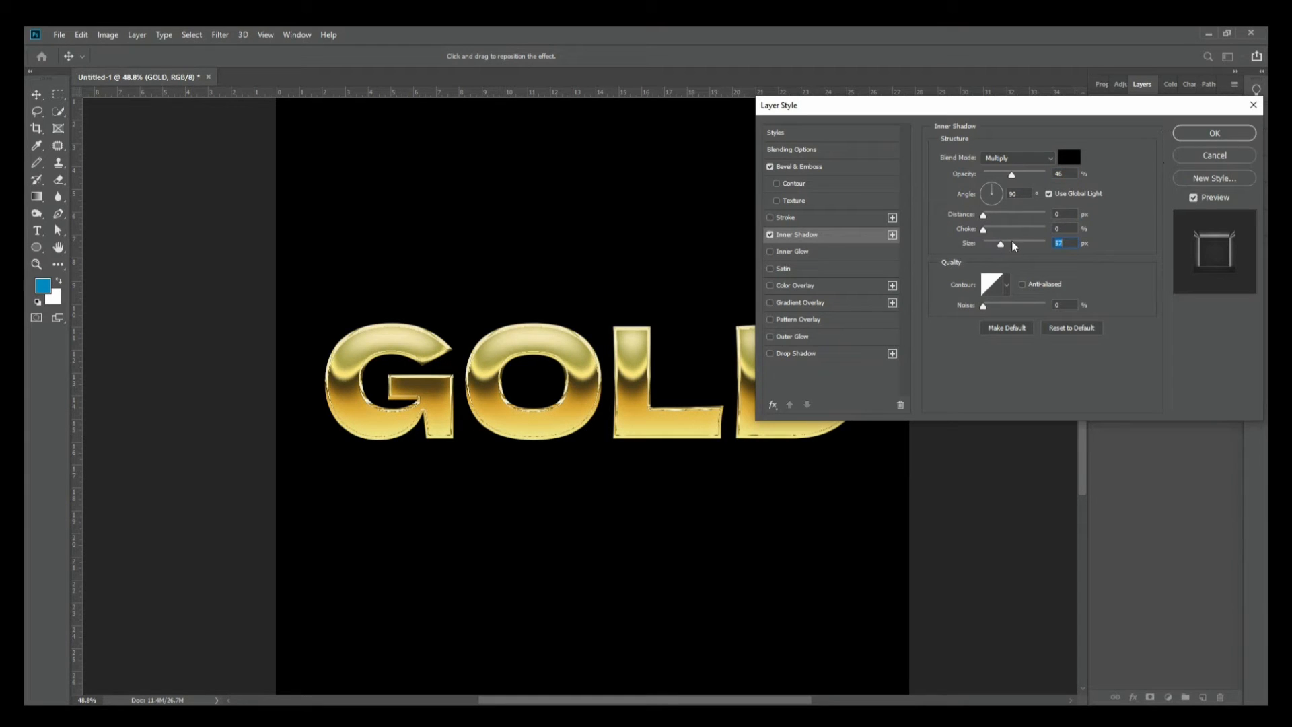
left_click(1214, 134)
key("g")
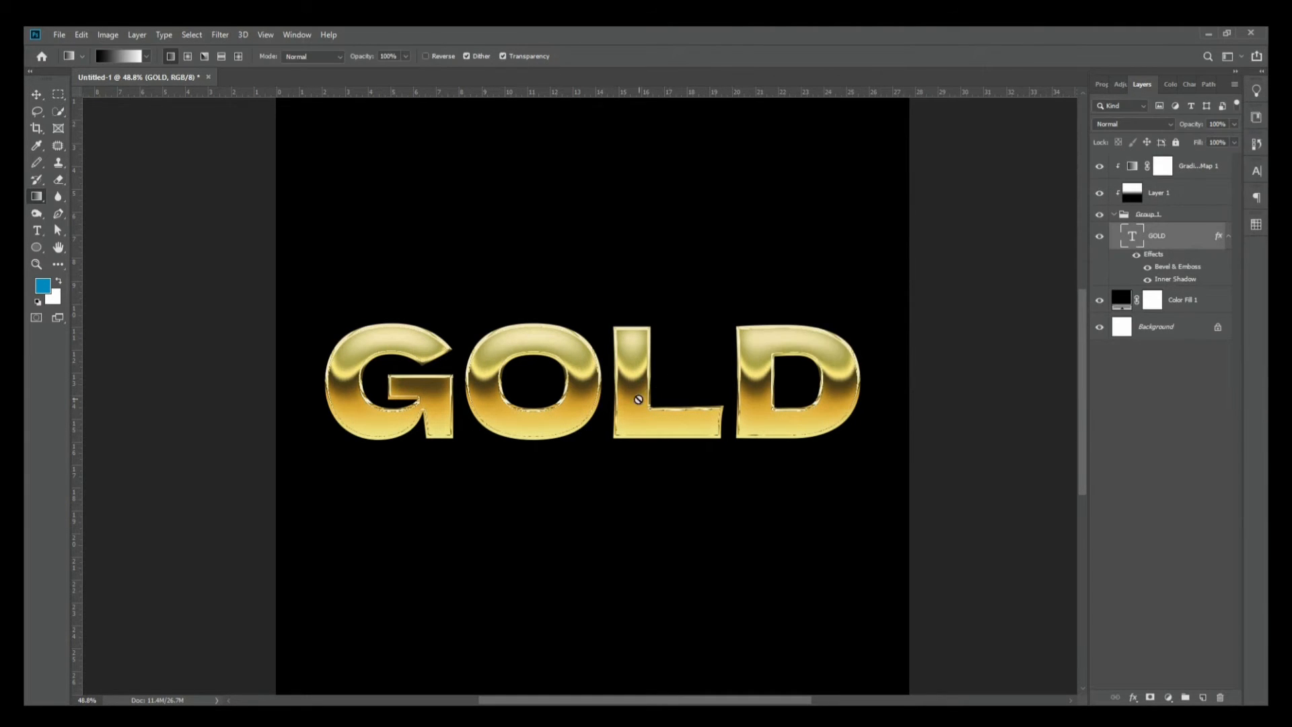
left_click(477, 375)
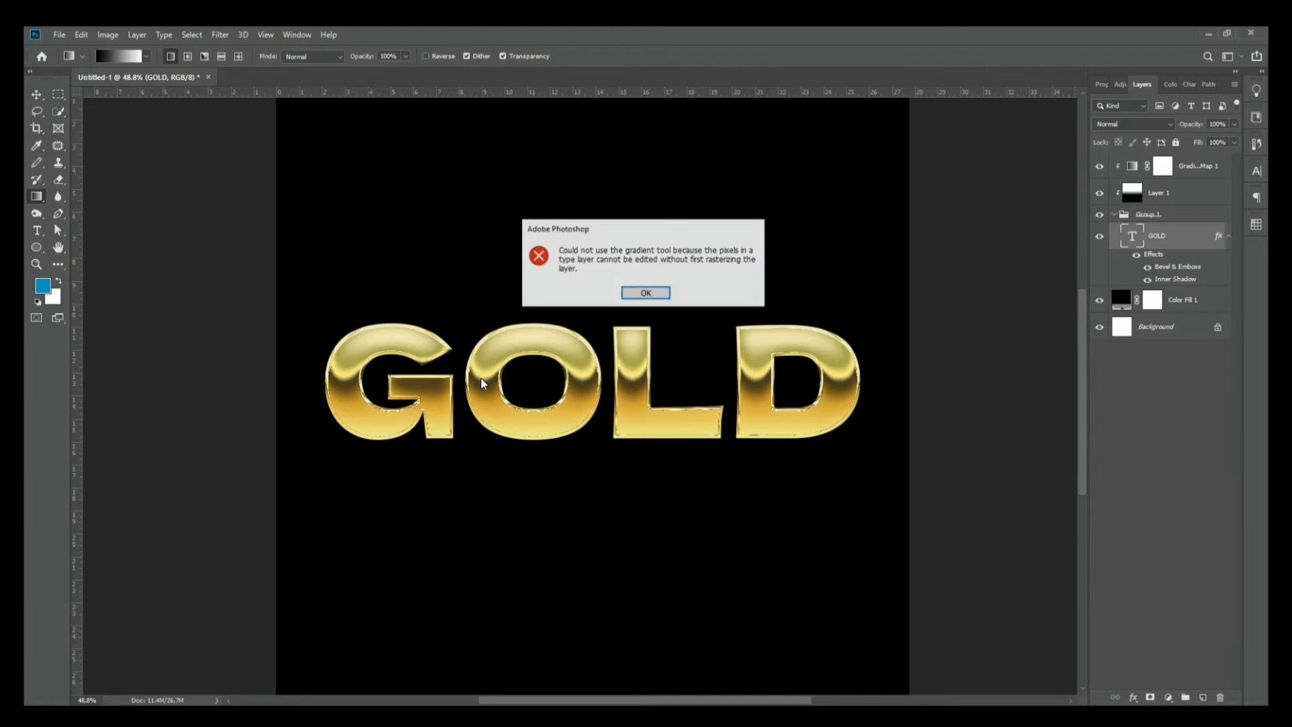
left_click(645, 296)
Move the Layer 1 gradient slightly down so its dark band sits lower across the letters.
key("v")
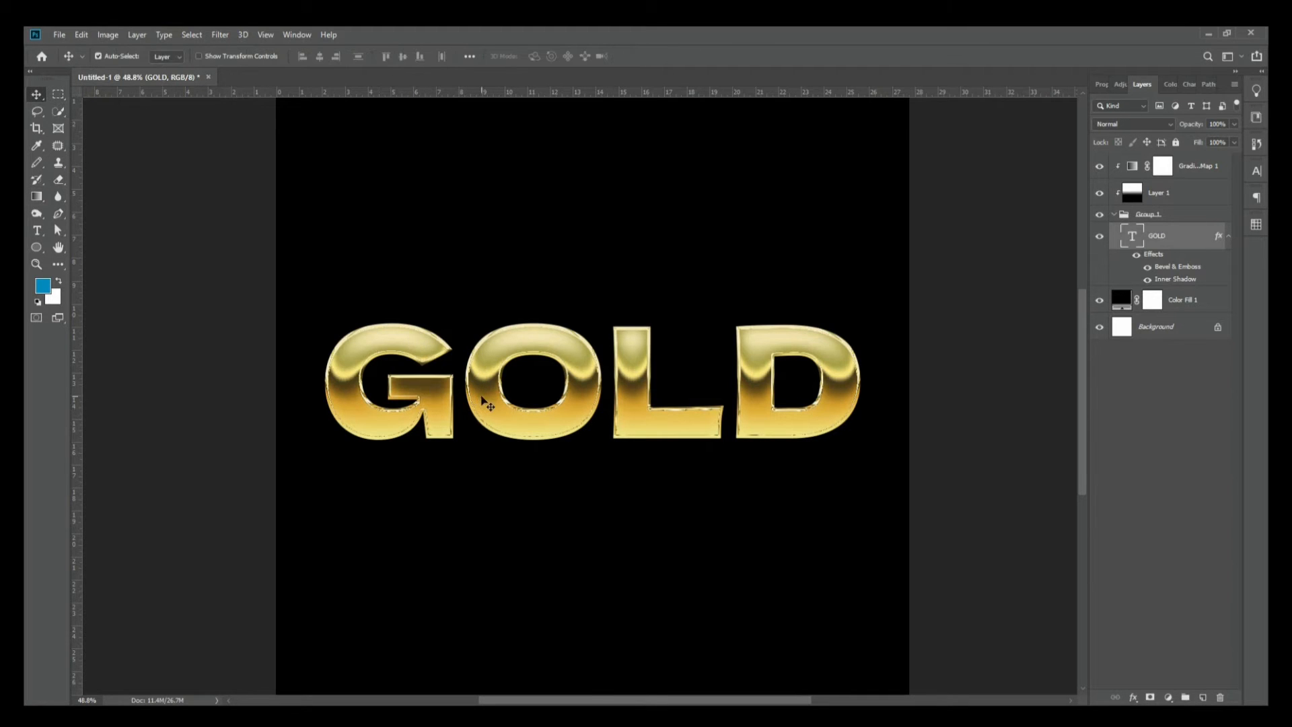
left_click_drag(486, 402, 484, 418)
scroll(755, 460, "down", 3)
scroll(645, 424, "up", 3)
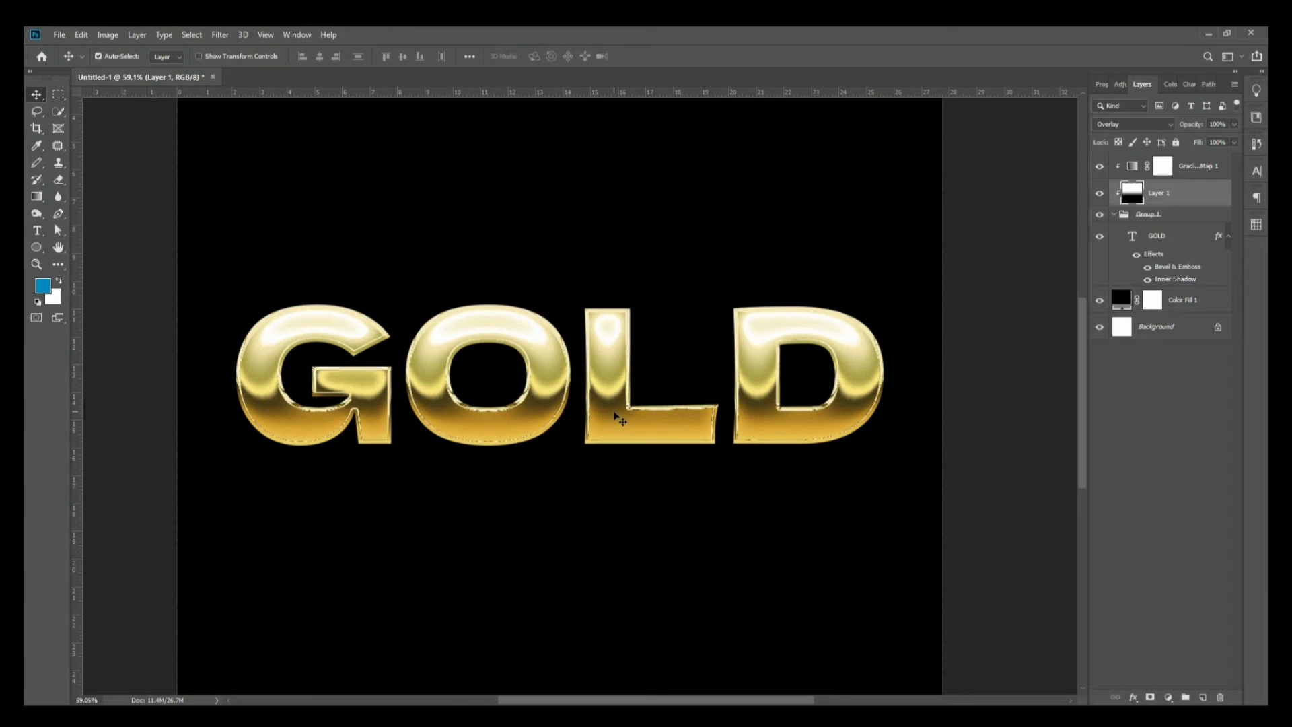
scroll(761, 401, "up", 2)
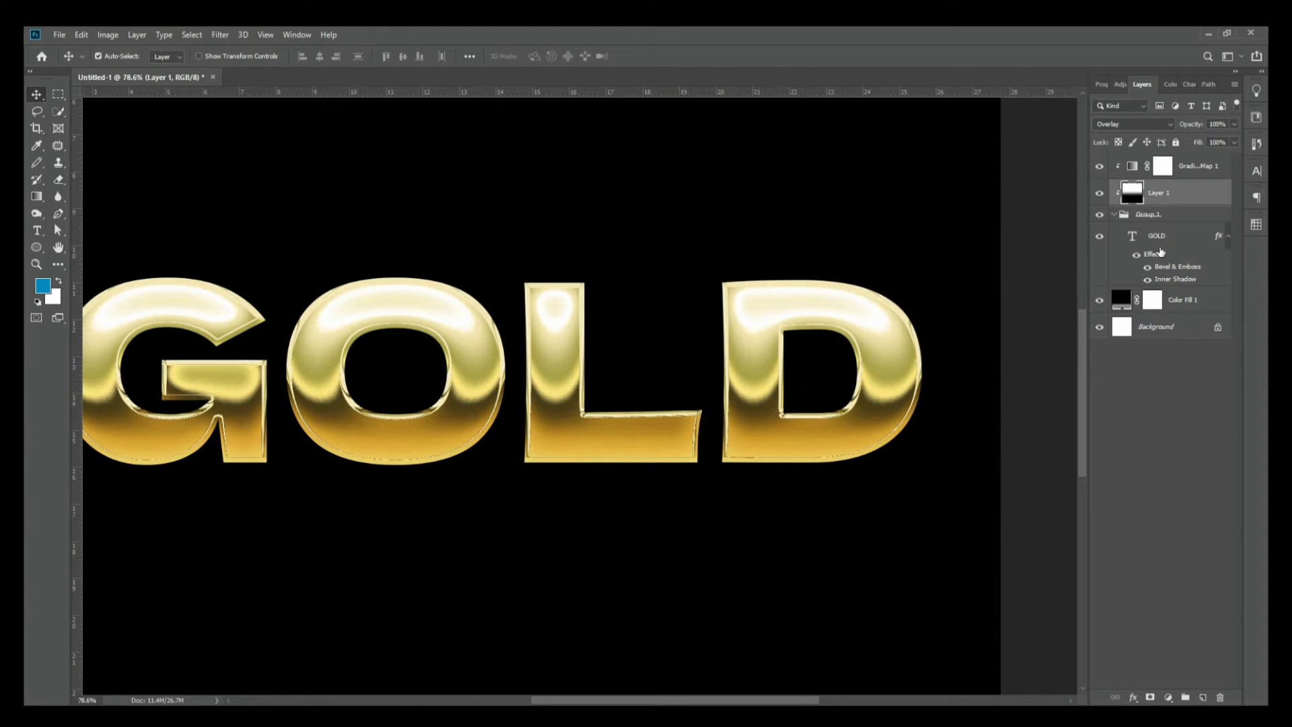
Add a 6 px outside Stroke to the GOLD text, filled with the TextureGuys_RenoGold gradient.
left_click(1161, 252)
left_click(1133, 698)
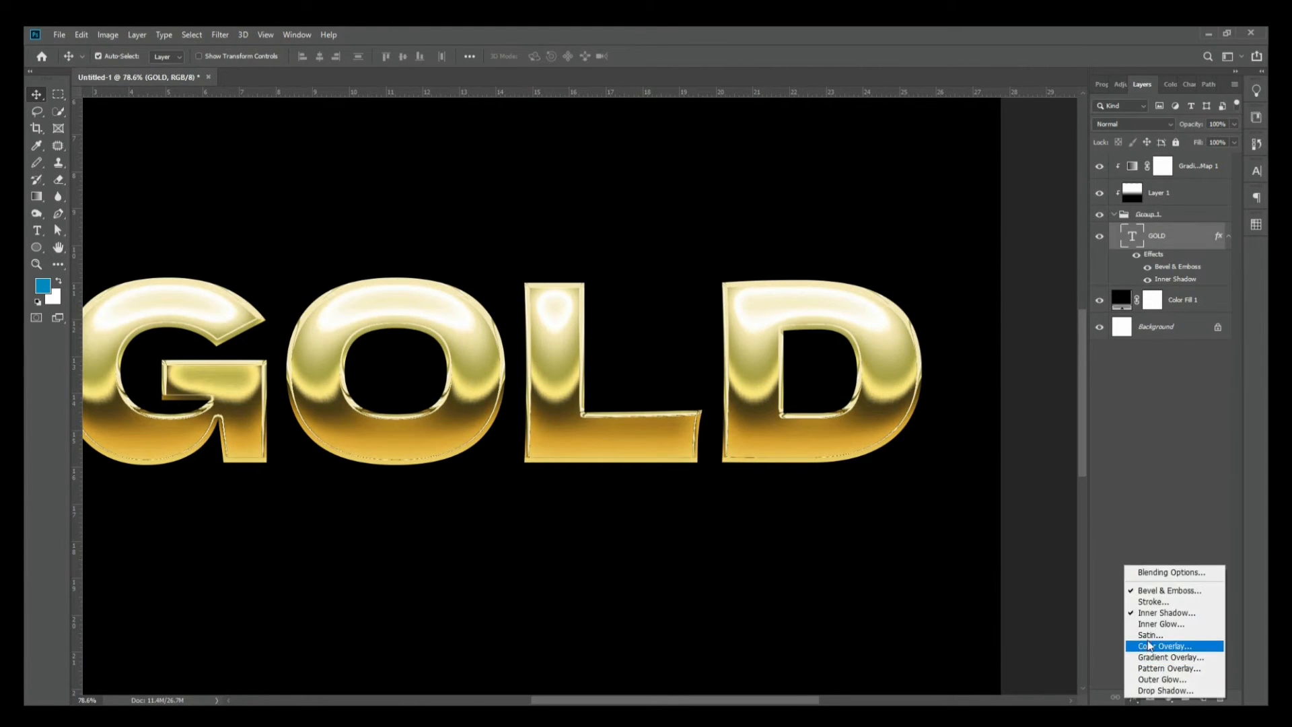
left_click(1153, 602)
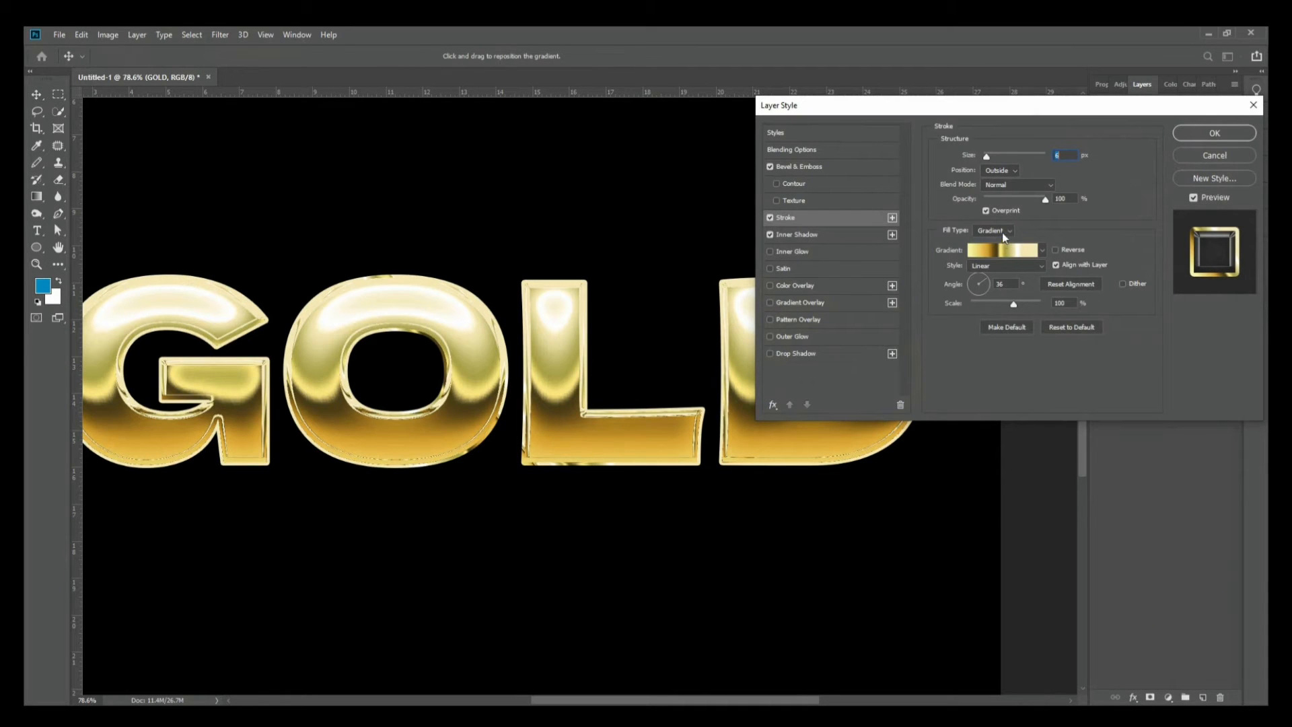
left_click(1001, 250)
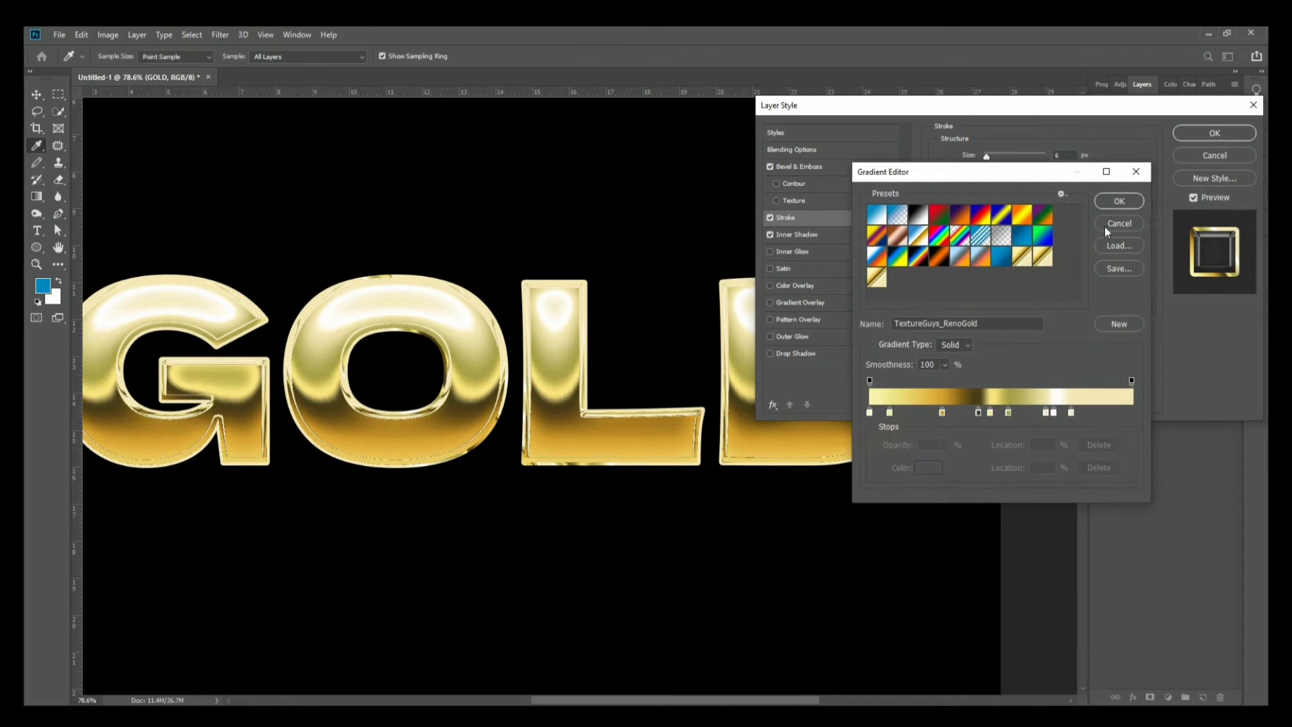
left_click(1111, 205)
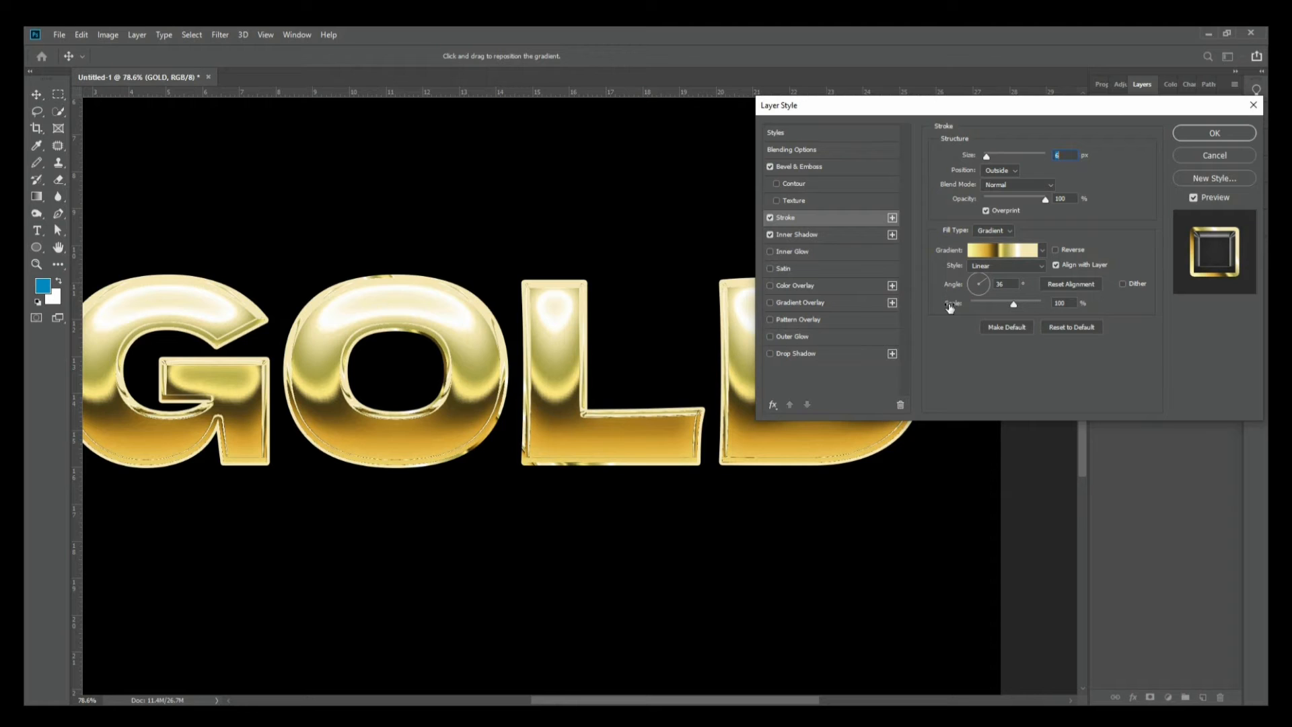
Keep the stroke gradient's style Linear and set its scale to 85% and its angle to 90°.
mouse_move(1014, 305)
left_mouse_down()
mouse_move(977, 313)
mouse_move(1010, 320)
left_mouse_up()
left_click(1006, 266)
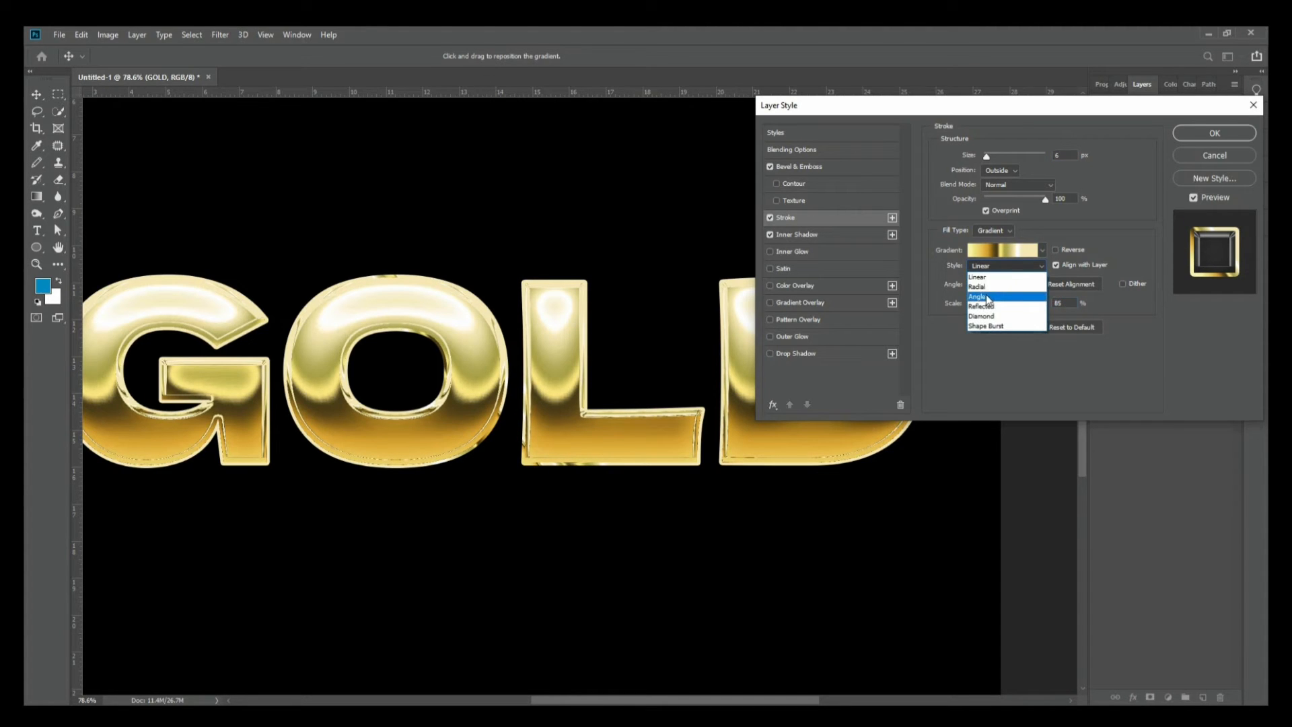
left_click(1124, 311)
left_click(980, 279)
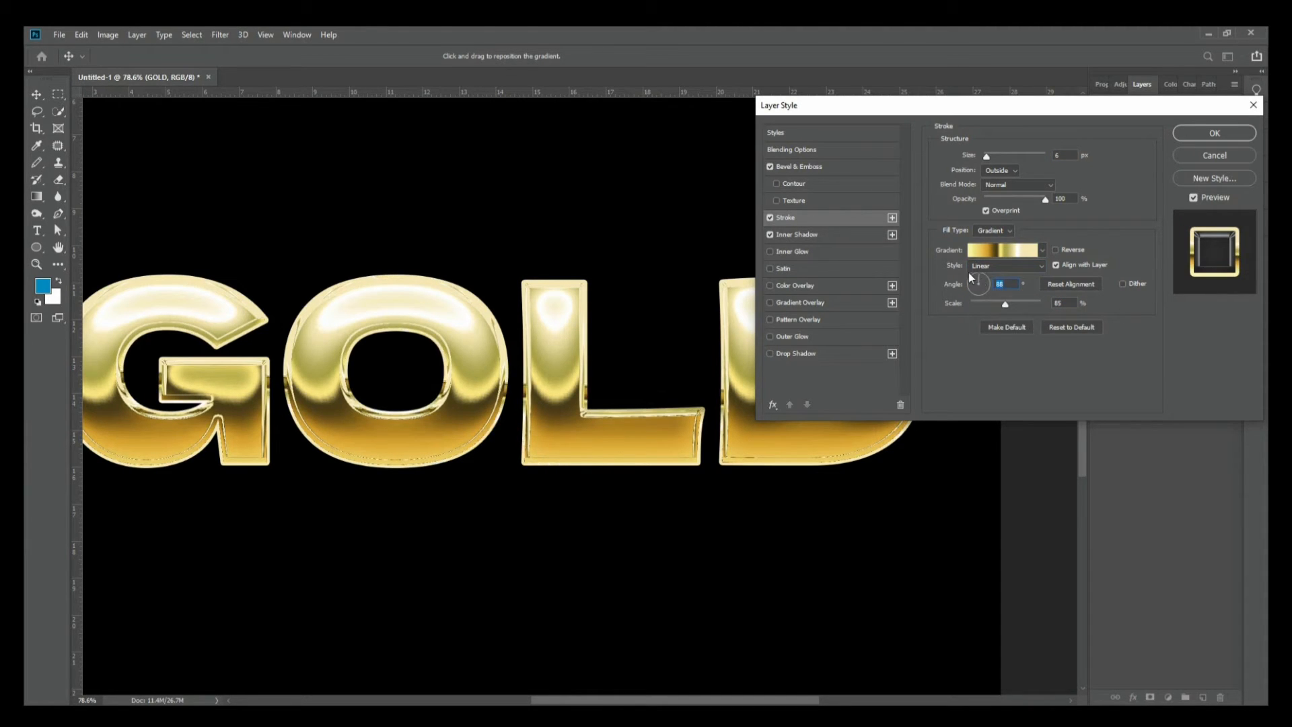
left_click(978, 280)
left_click(979, 279)
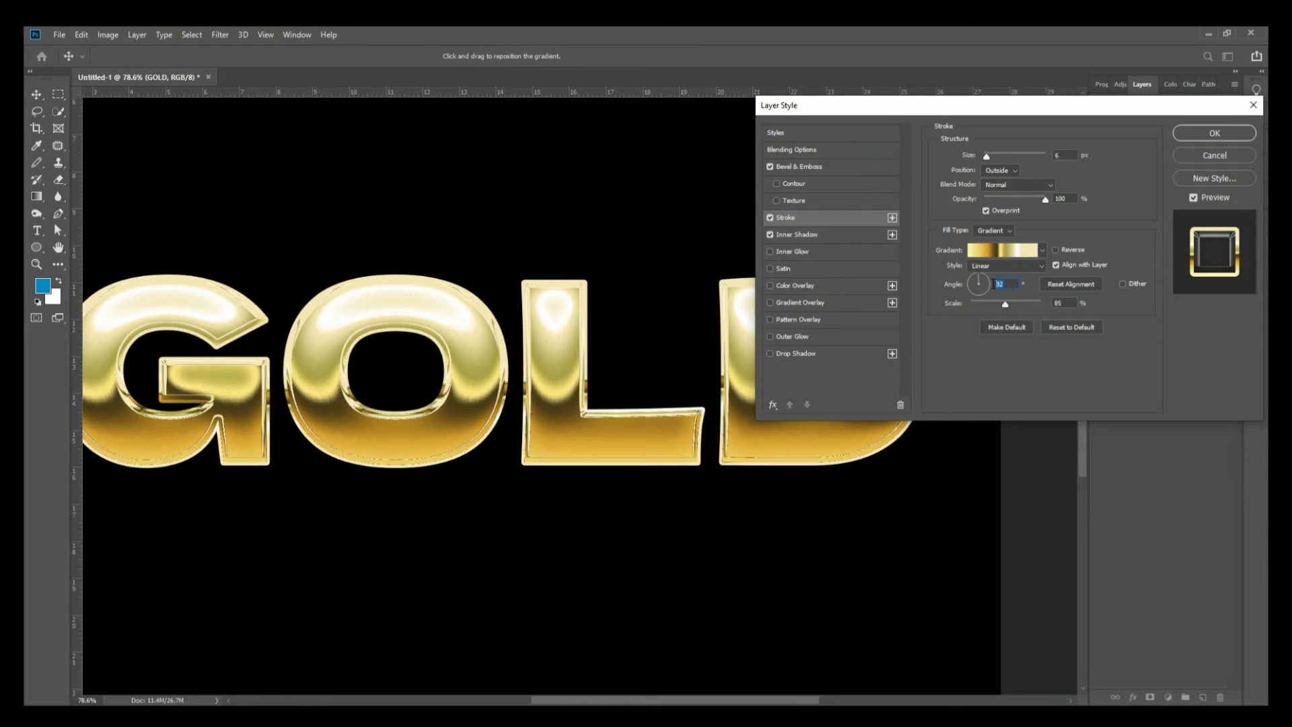
type("90")
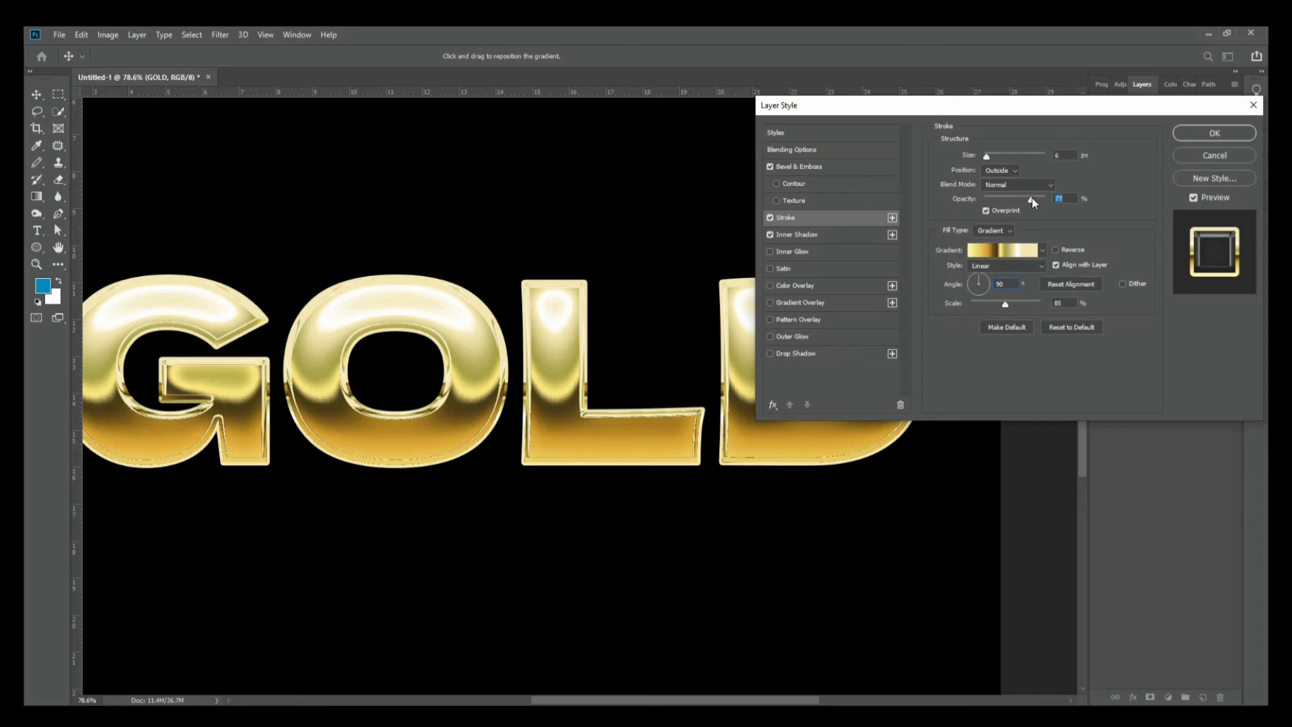
Lower the stroke's opacity to 25% and apply the layer style.
mouse_move(1044, 200)
left_mouse_down()
mouse_move(989, 200)
mouse_move(999, 199)
left_mouse_up()
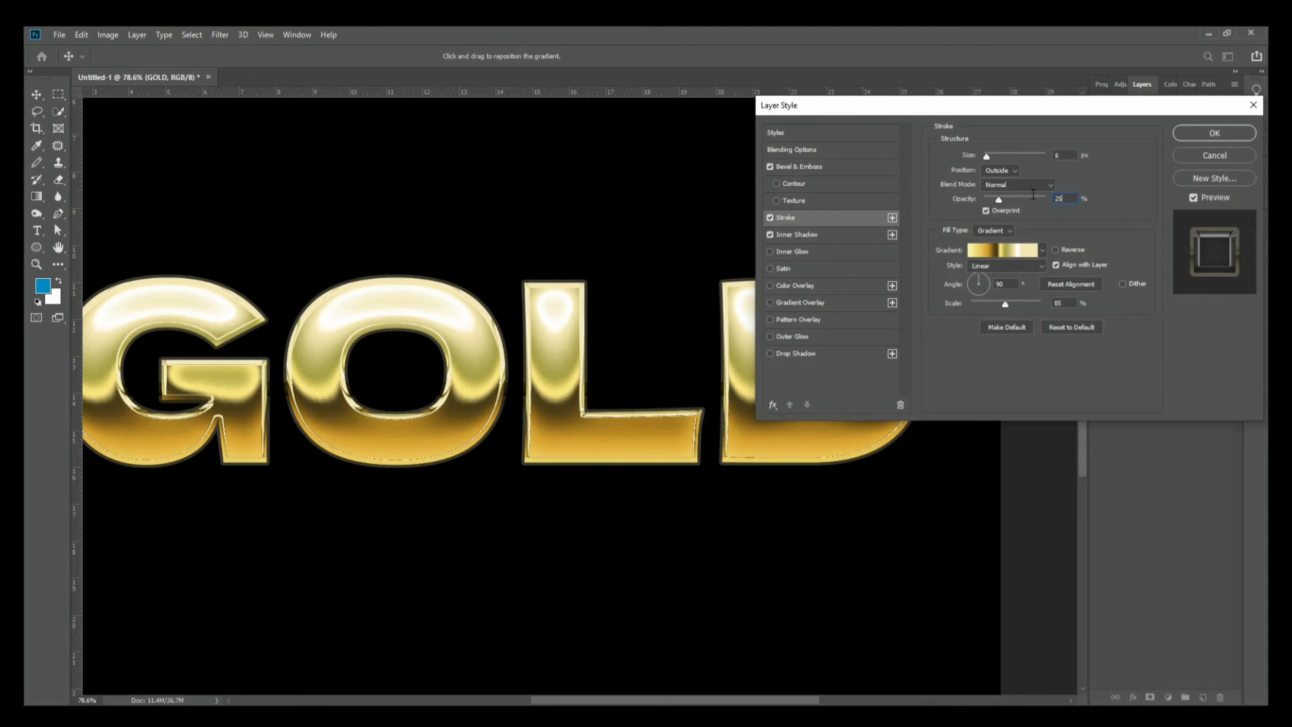
left_click(1215, 133)
scroll(665, 312, "down", 2)
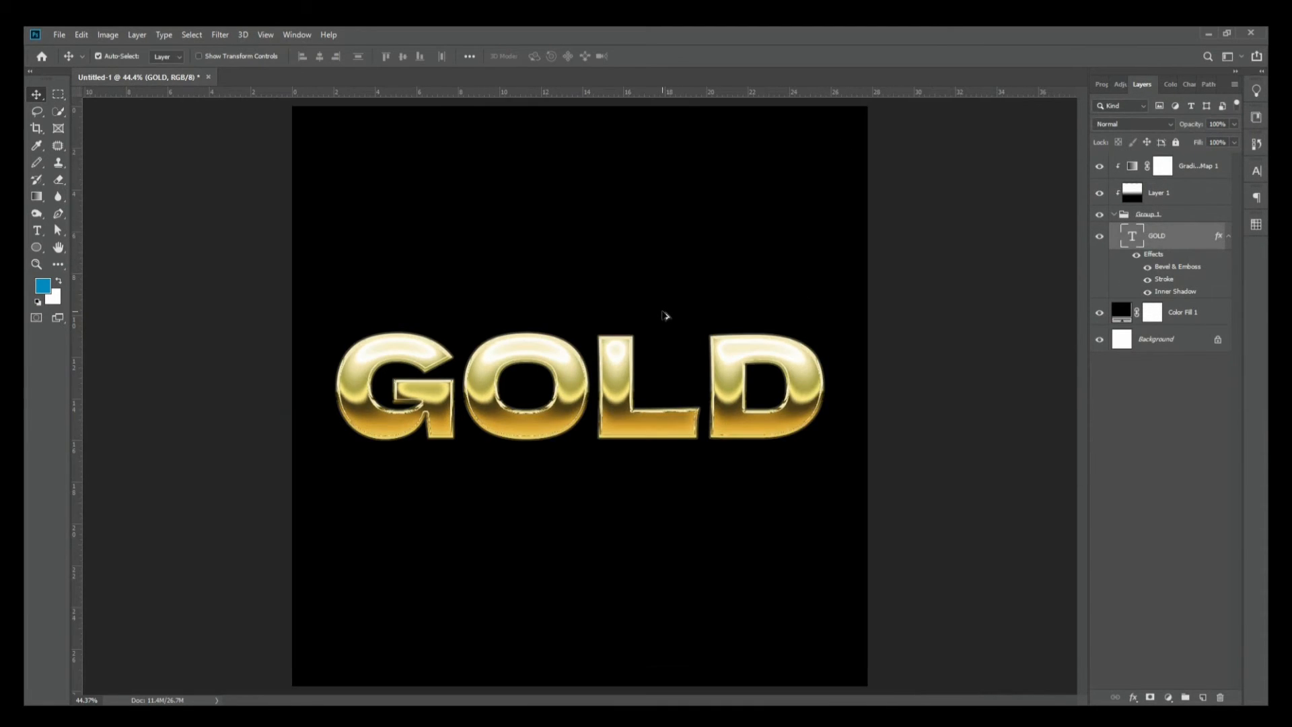
Select the GOLD text and Layer 1 together and nudge them slightly up on the canvas.
scroll(434, 377, "up", 1)
left_click_drag(302, 328, 937, 416)
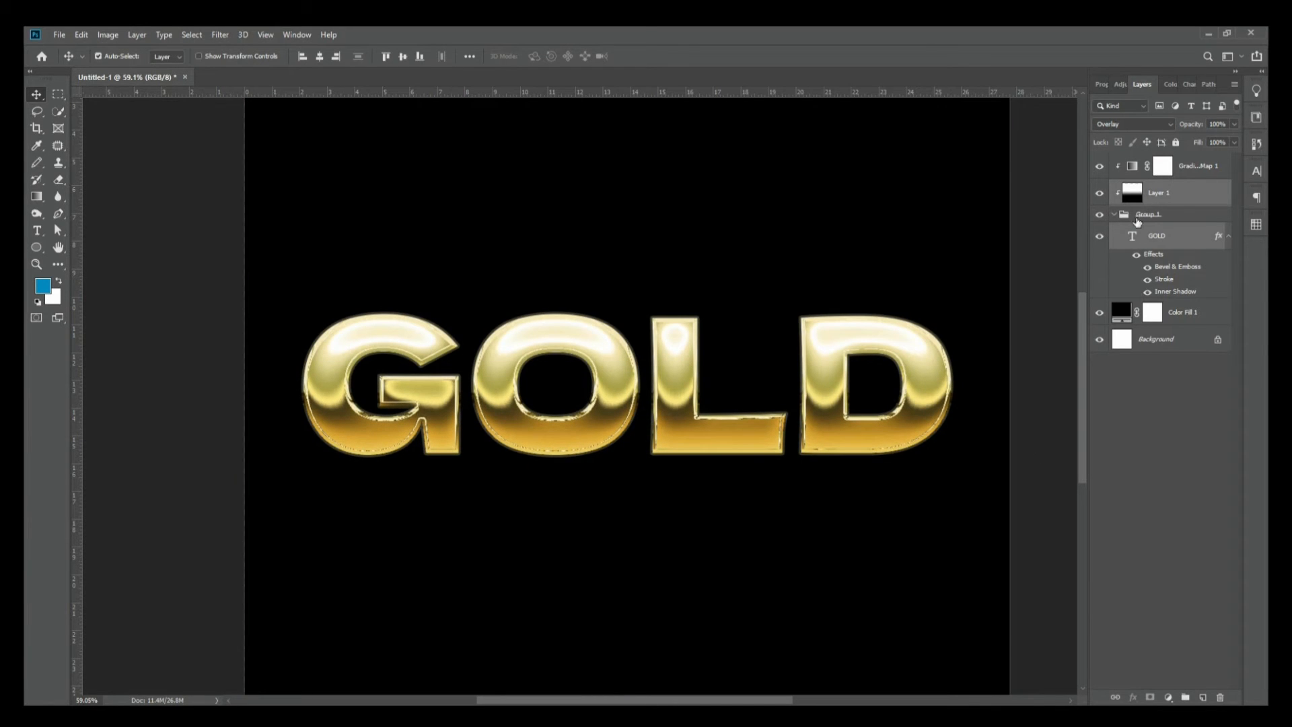
left_click(1163, 215)
scroll(741, 389, "down", 3)
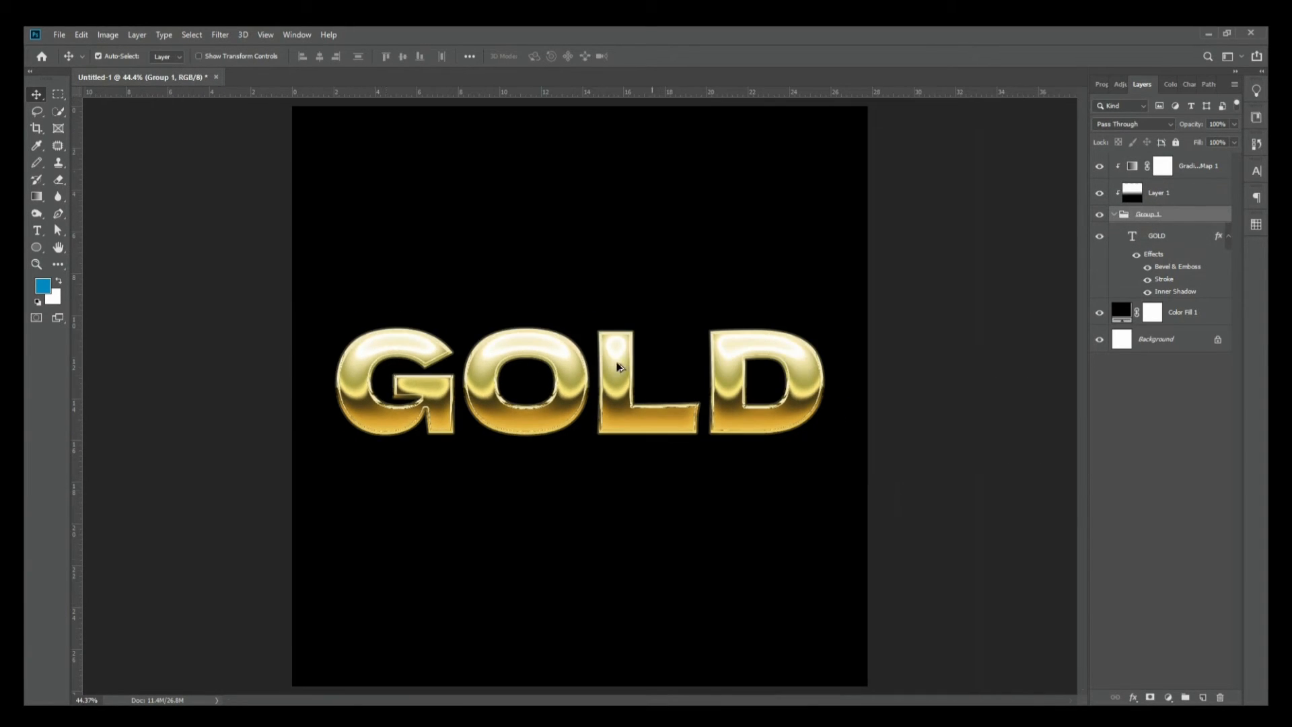
left_click_drag(258, 330, 1010, 435)
mouse_move(784, 419)
left_mouse_down()
mouse_move(795, 413)
mouse_move(784, 424)
left_mouse_up()
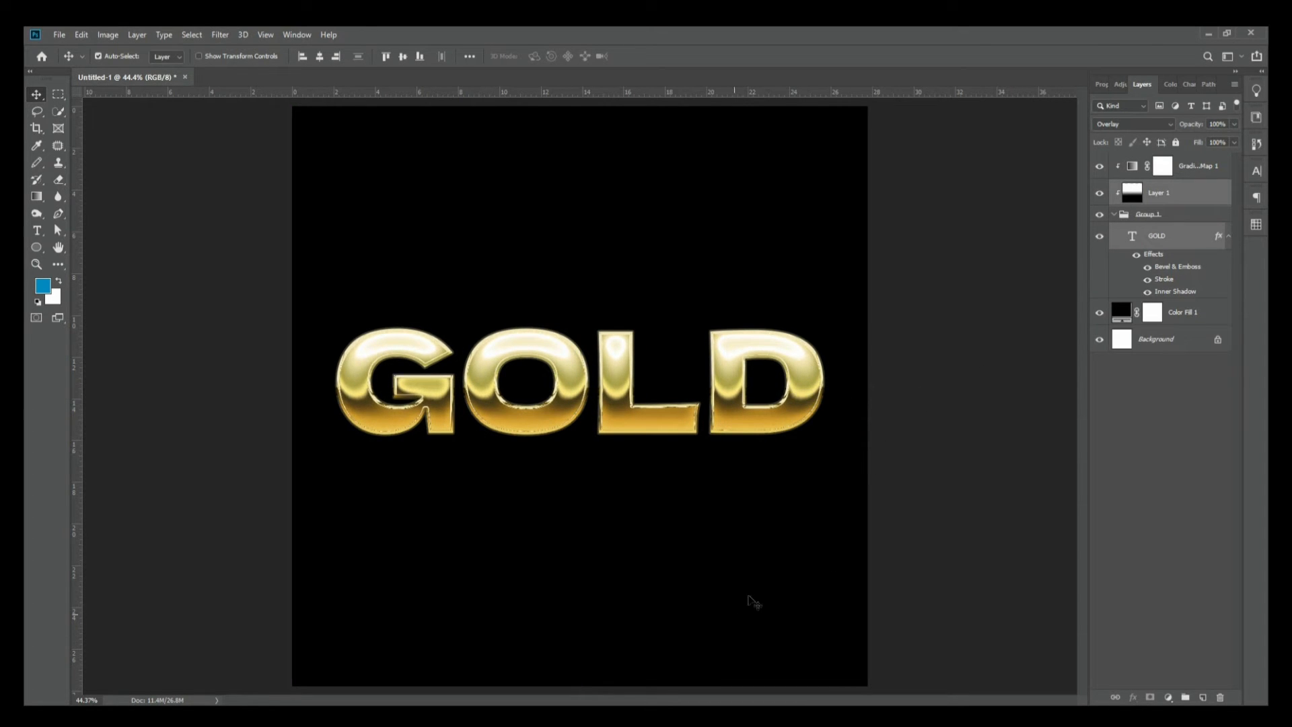
Add an Outer Glow effect to the GOLD text layer and set the glow color to yellow ffd800.
left_click(1187, 253)
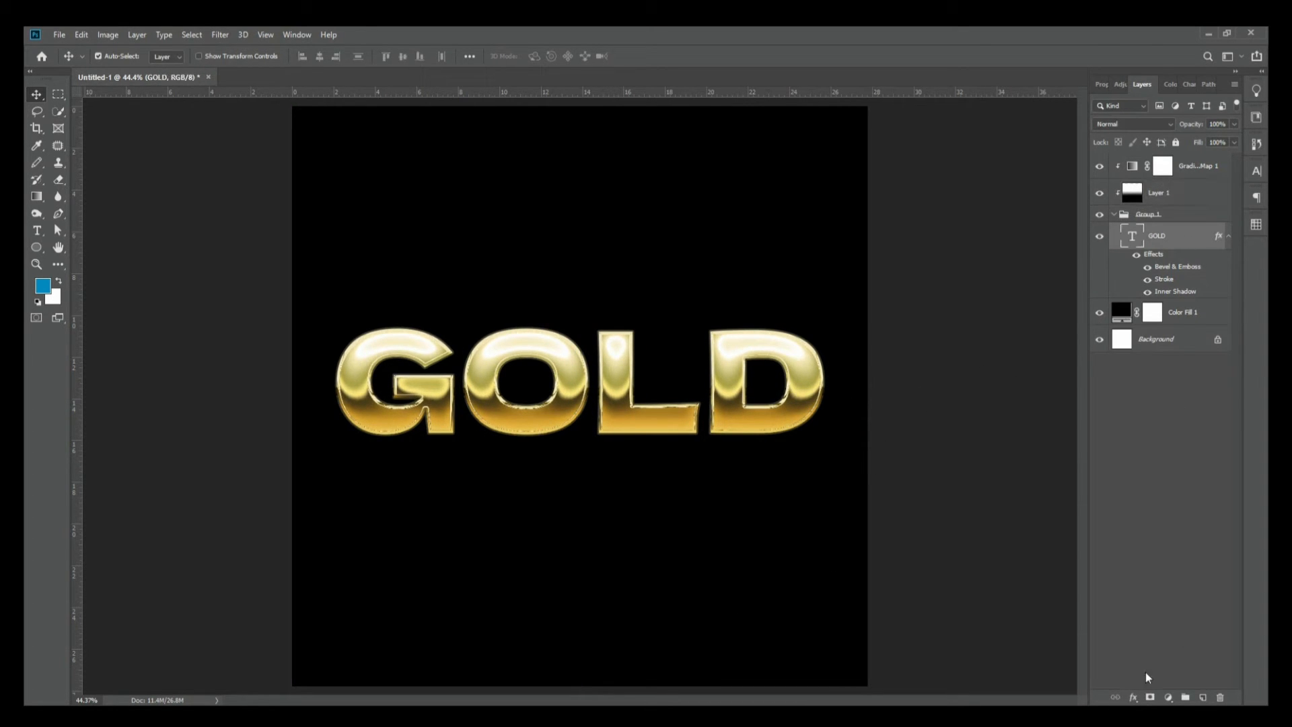
left_click(1134, 697)
left_click(1154, 684)
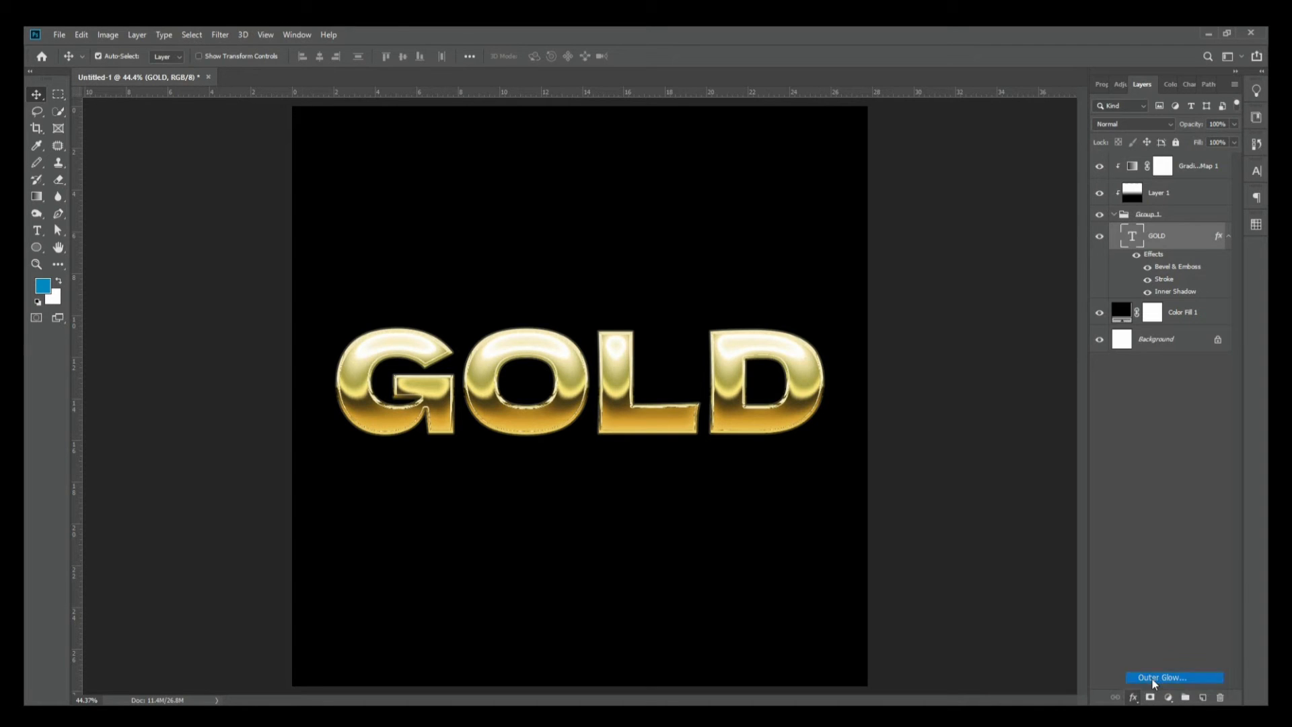
left_click_drag(945, 108, 996, 103)
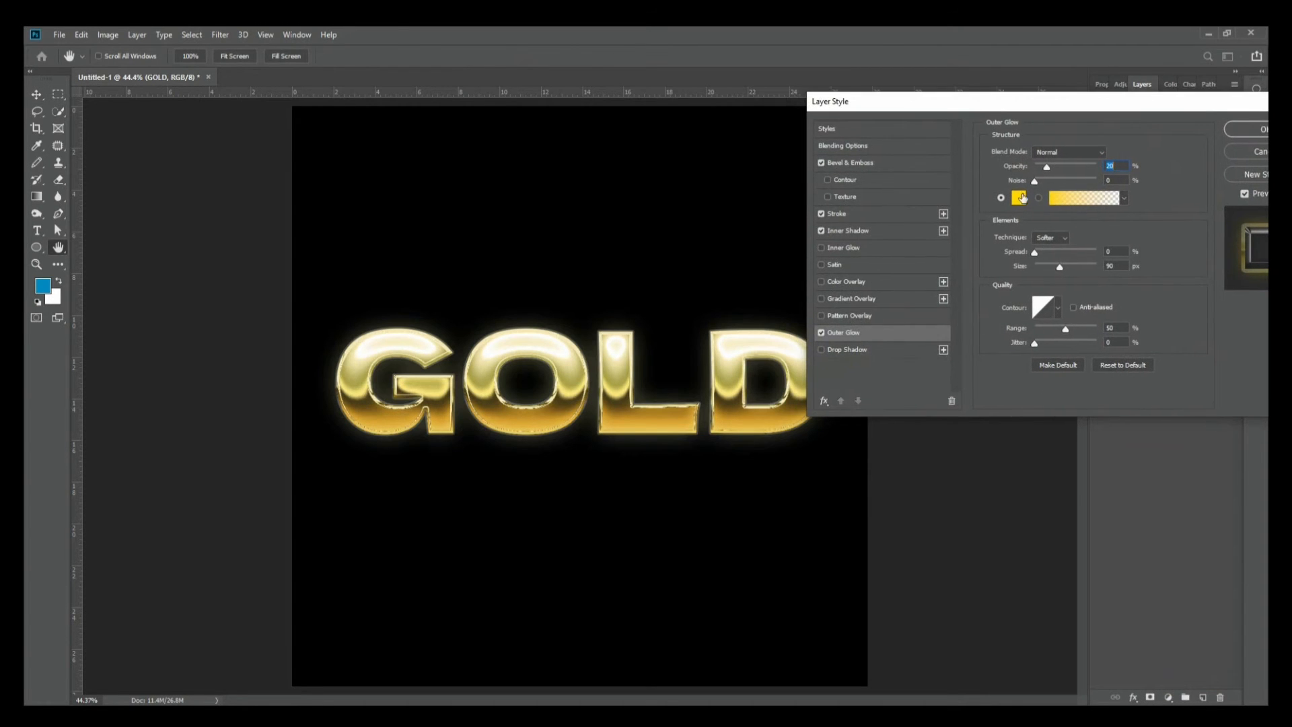
left_click(1019, 197)
left_click_drag(280, 469, 280, 465)
left_click(385, 317)
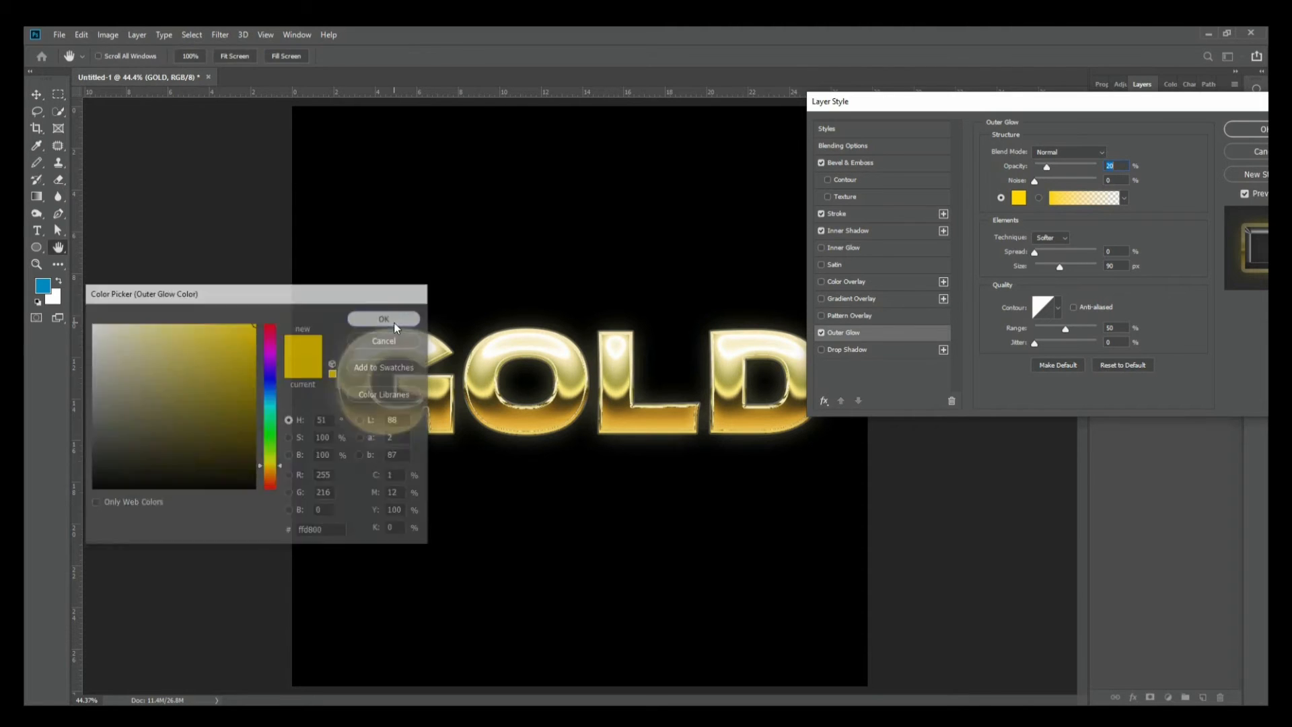
Set the outer glow's size to 62 px and its opacity to 10%, and apply the layer style.
left_click_drag(1057, 267, 1050, 269)
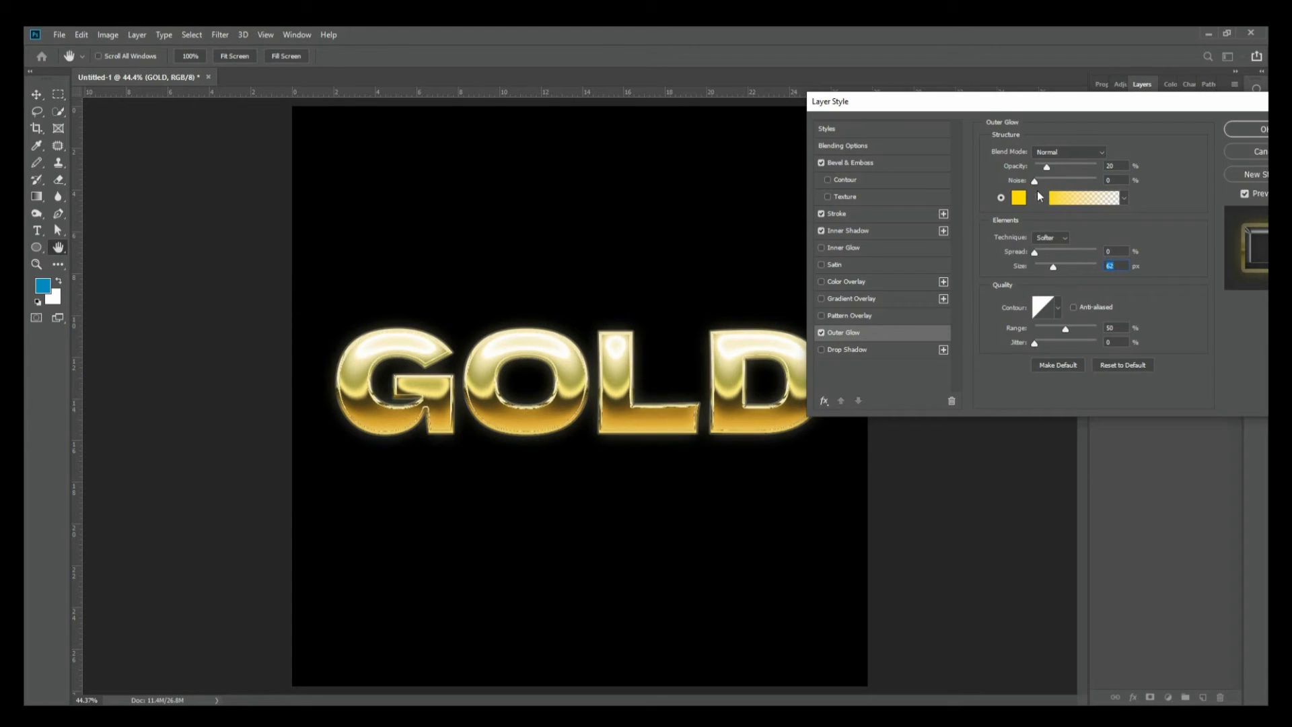
mouse_move(1051, 180)
left_mouse_down()
mouse_move(1040, 185)
mouse_move(1053, 164)
mouse_move(1100, 163)
mouse_move(1044, 163)
left_mouse_up()
type("10")
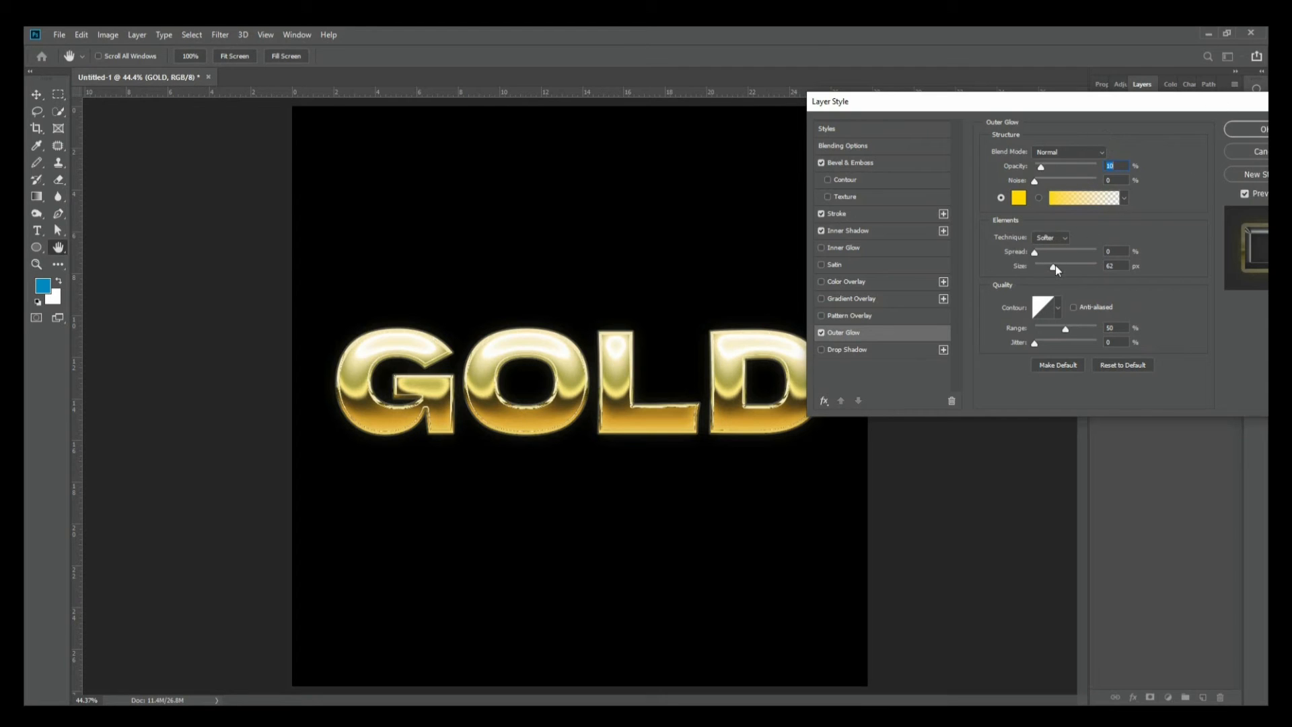
mouse_move(1054, 267)
left_mouse_down()
mouse_move(1066, 267)
mouse_move(1054, 267)
left_mouse_up()
left_click(1246, 122)
Compare the GOLD text with and without its Stroke effect and leave the Stroke hidden.
scroll(514, 370, "up", 5)
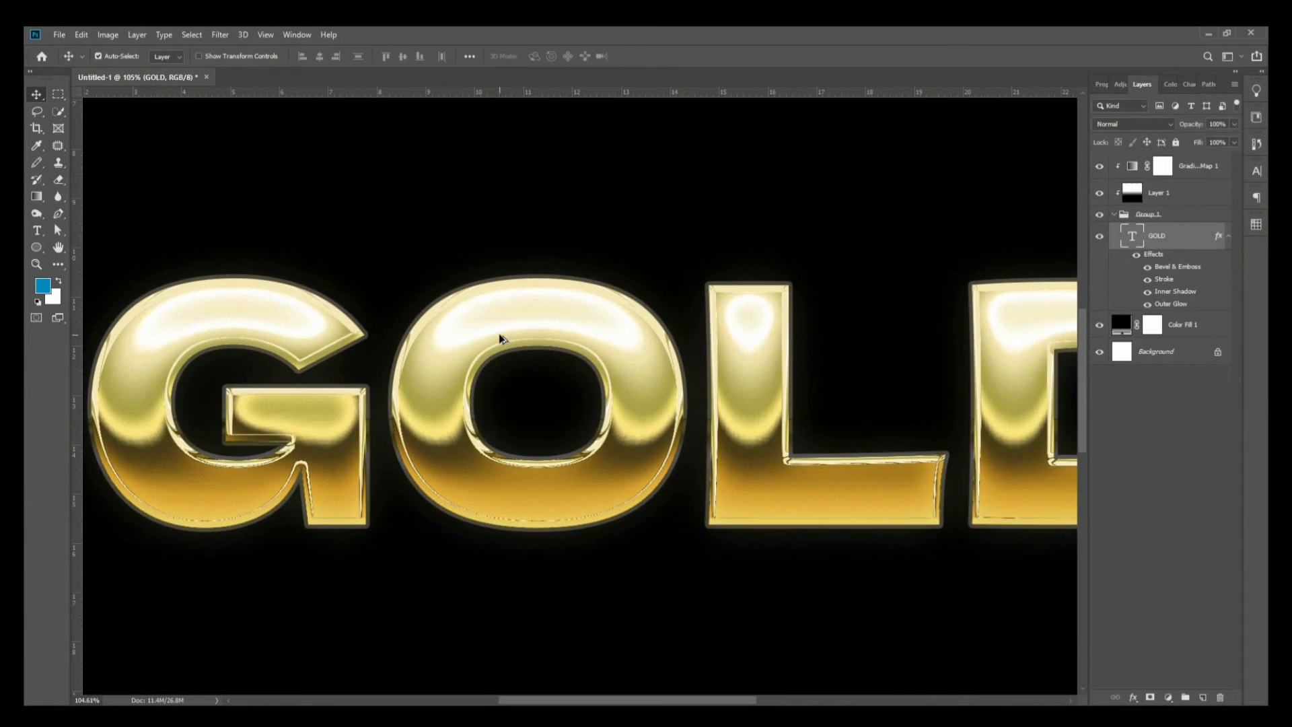
scroll(499, 333, "down", 5)
scroll(820, 403, "up", 4)
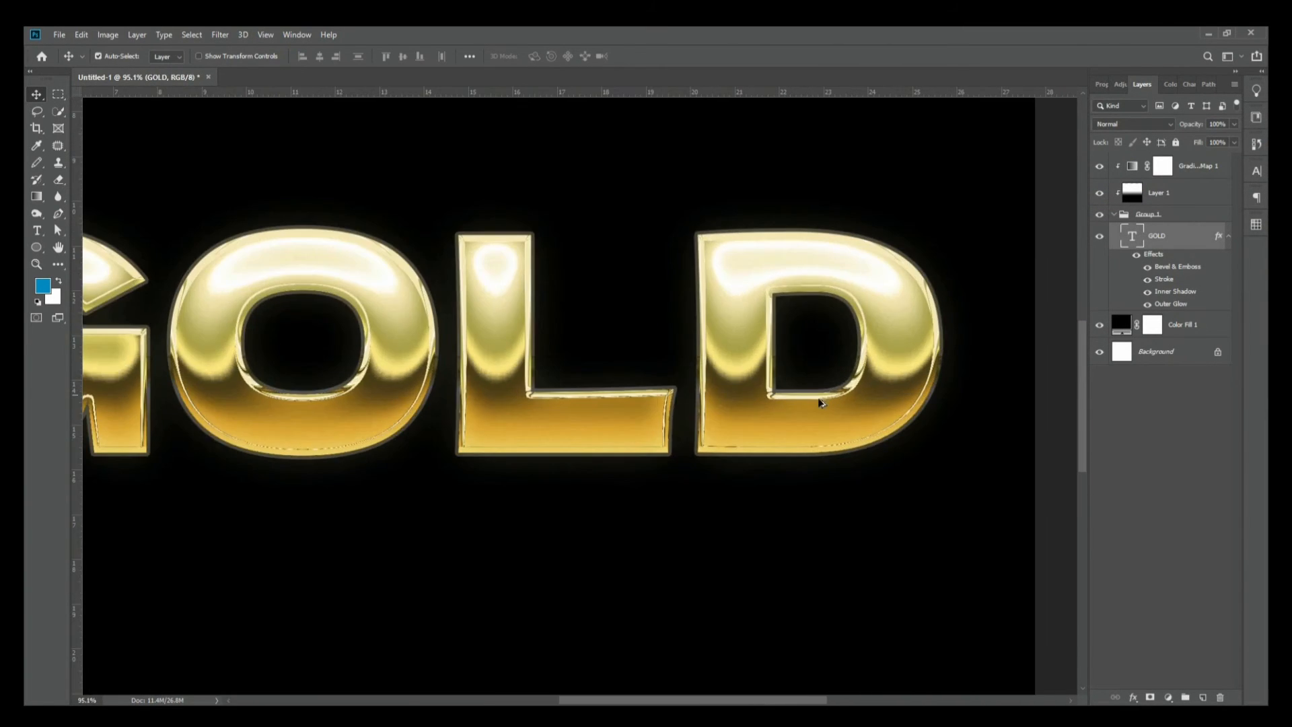
left_click(1148, 279)
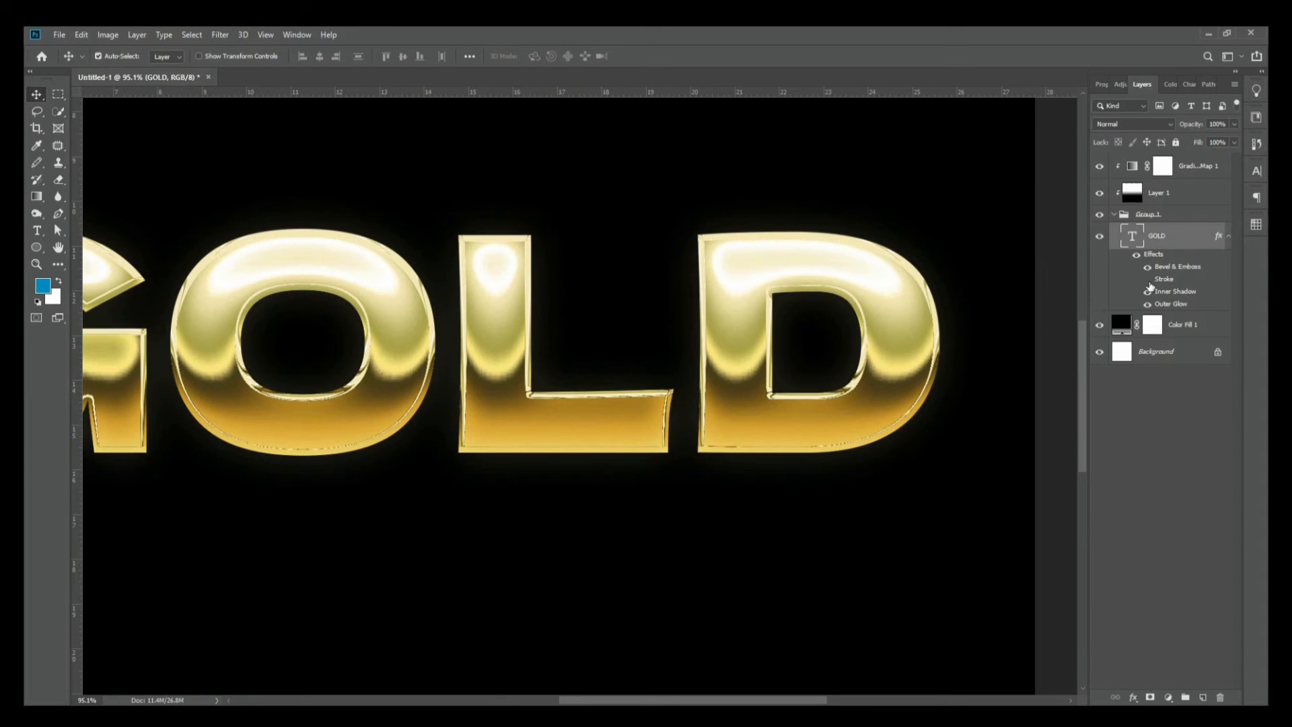
left_click(1148, 280)
left_click(1148, 279)
scroll(666, 253, "down", 4)
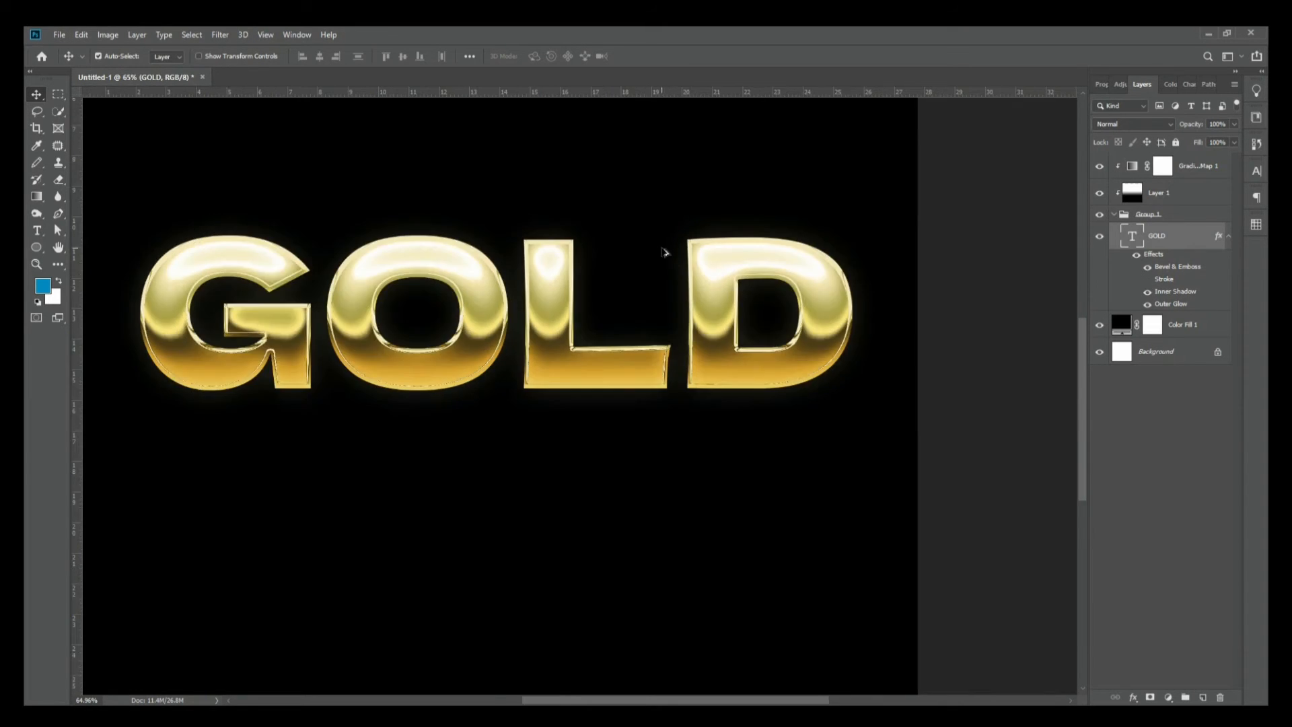
scroll(551, 450, "up", 1)
scroll(558, 428, "down", 3)
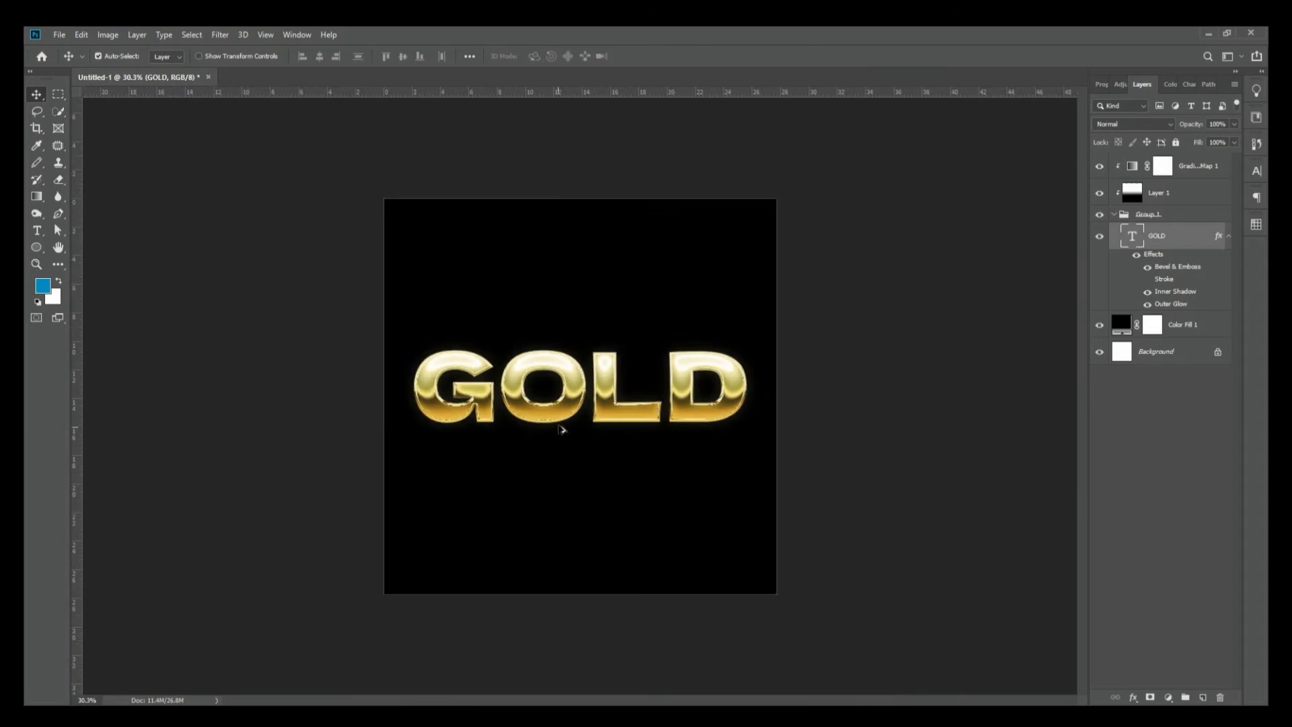
scroll(647, 402, "up", 2)
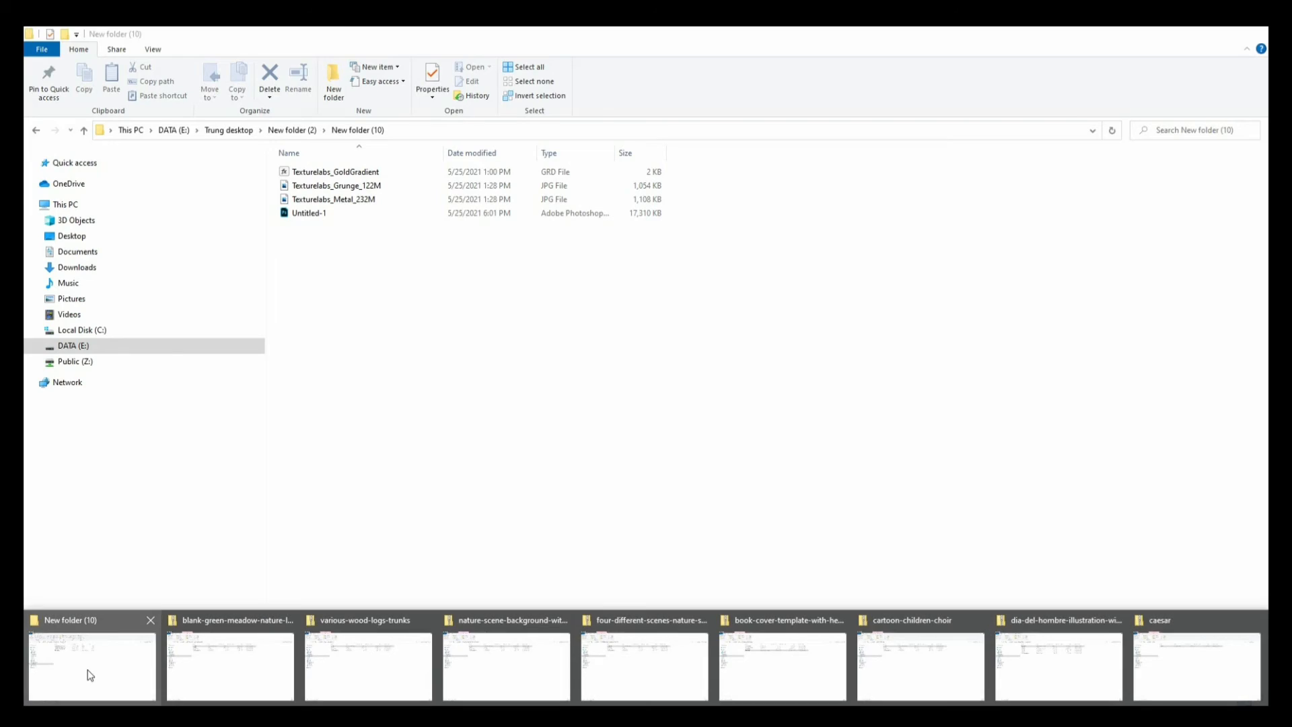
Switch to the New folder (10) window in File Explorer and display its files as icon thumbnails.
left_click(87, 680)
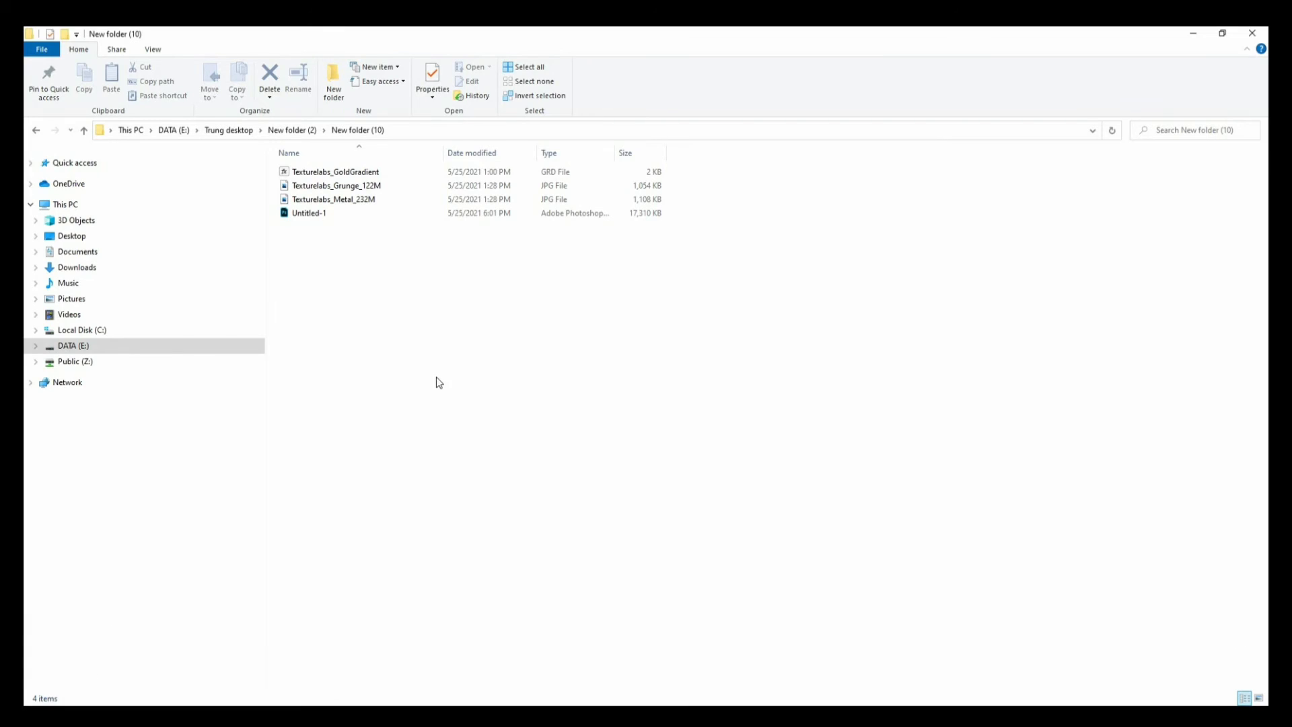
right_click(438, 382)
mouse_move(493, 384)
left_click(663, 404)
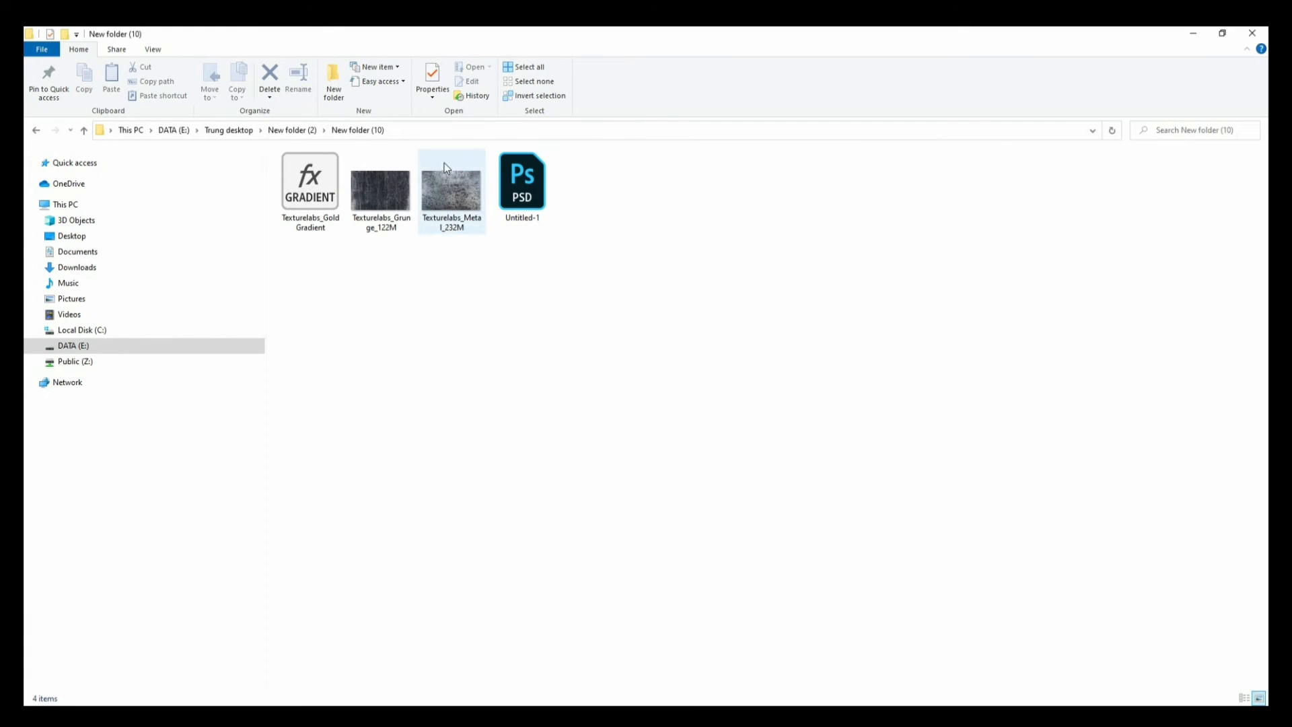
Place Texturelabs_Metal_232M into the Photoshop document and clip it between Layer 1 and the gradient map.
left_click_drag(445, 163, 550, 506)
key("Return")
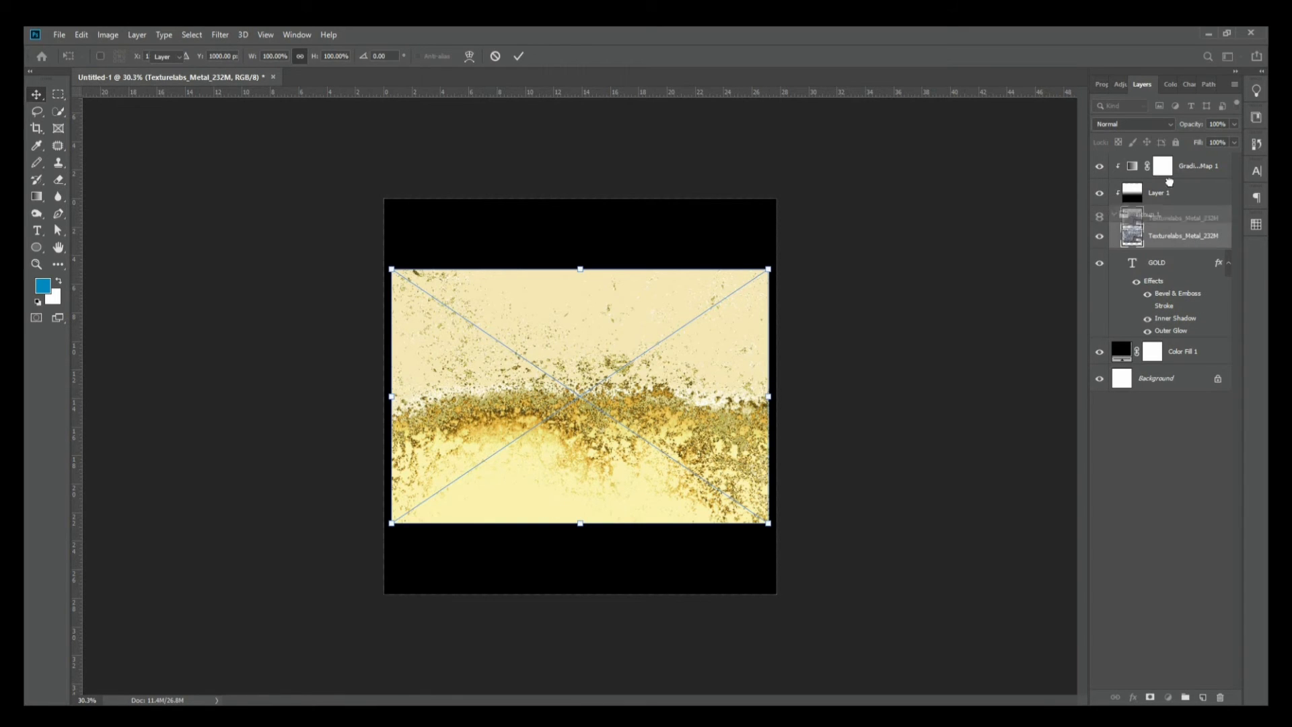
left_click_drag(1192, 236, 1179, 204)
left_click(1183, 177, "alt")
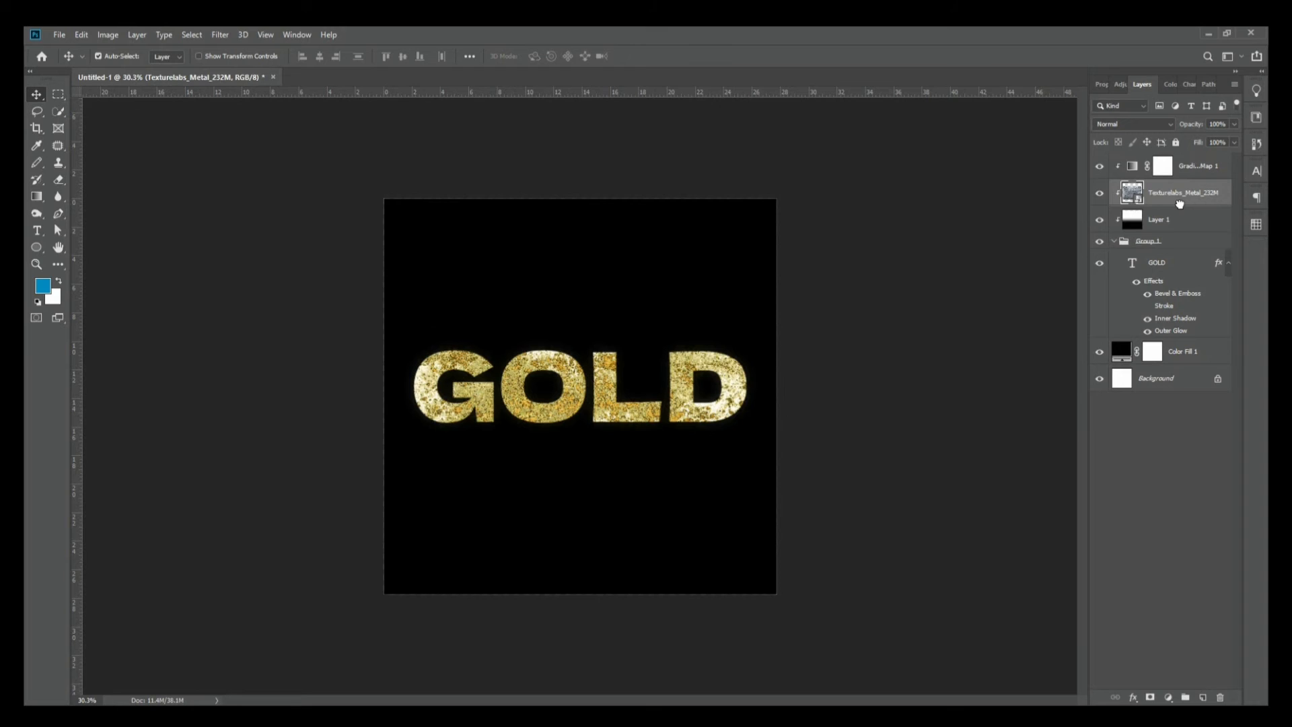
Lower the metal texture layer's opacity to 7% and set its blend mode to Soft Light.
left_click_drag(1178, 140, 1177, 140)
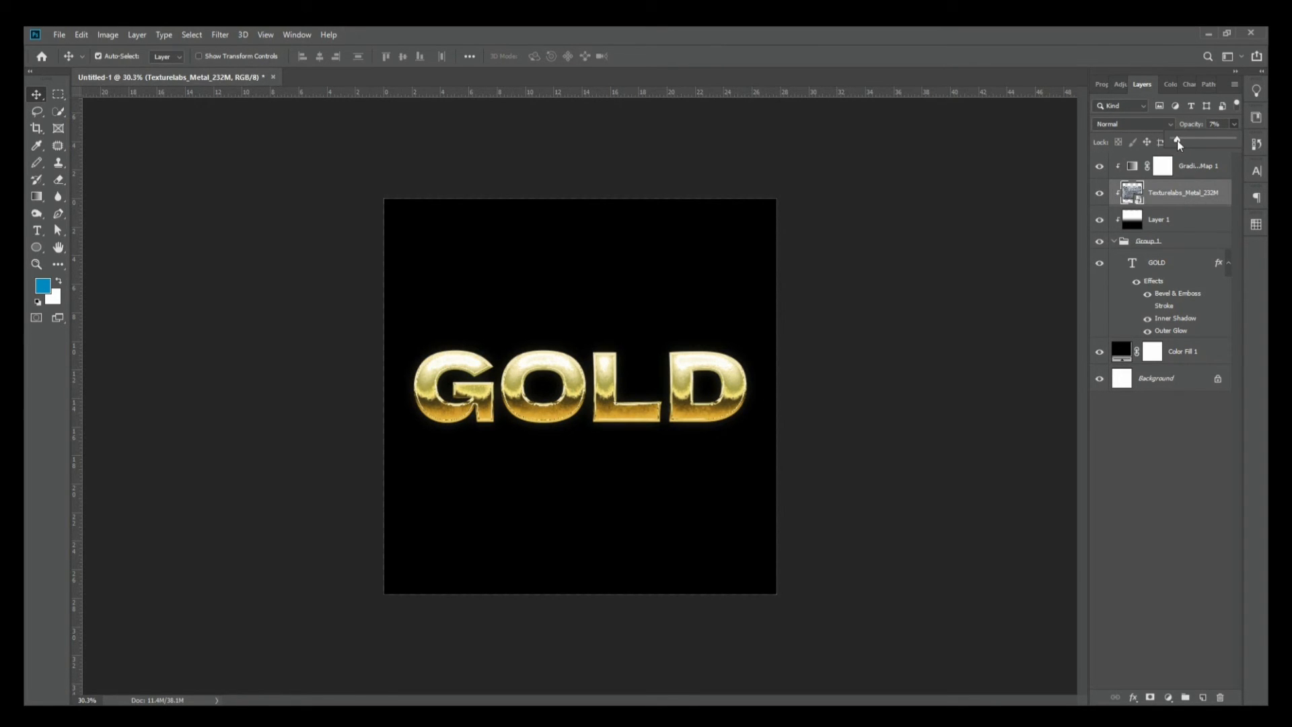
scroll(745, 434, "up", 7)
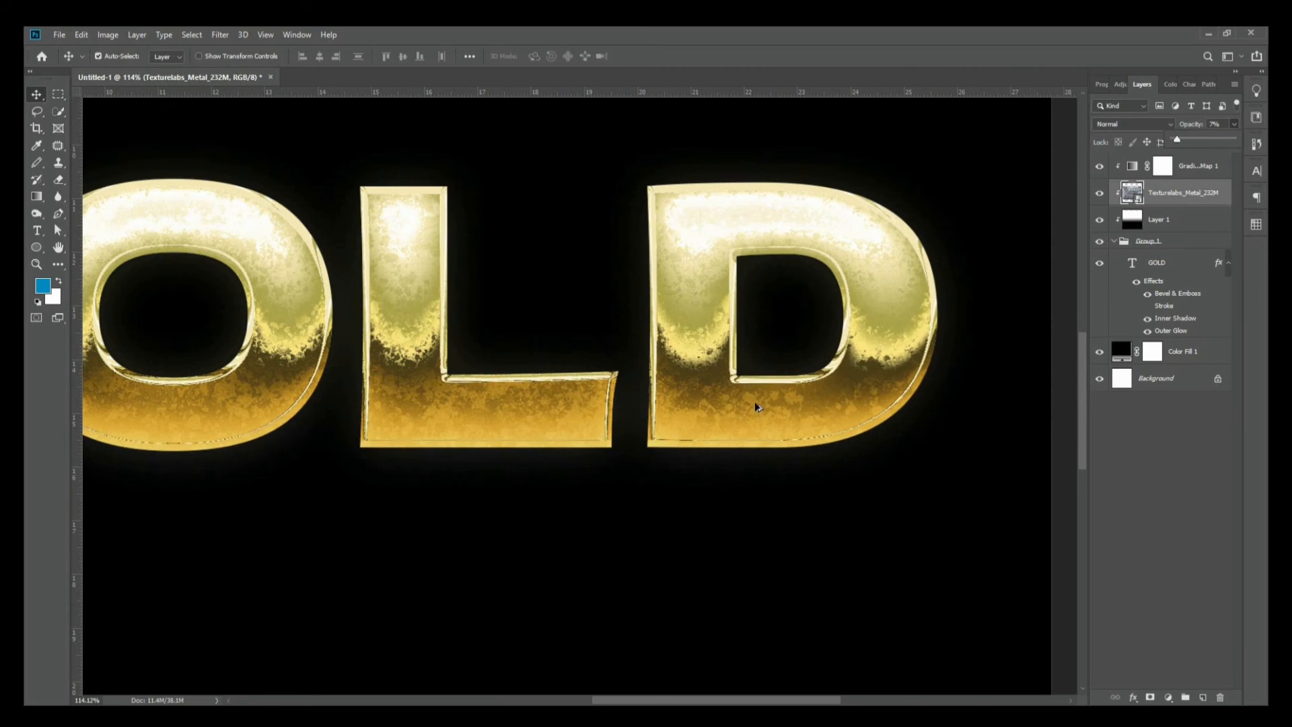
left_click(1136, 124)
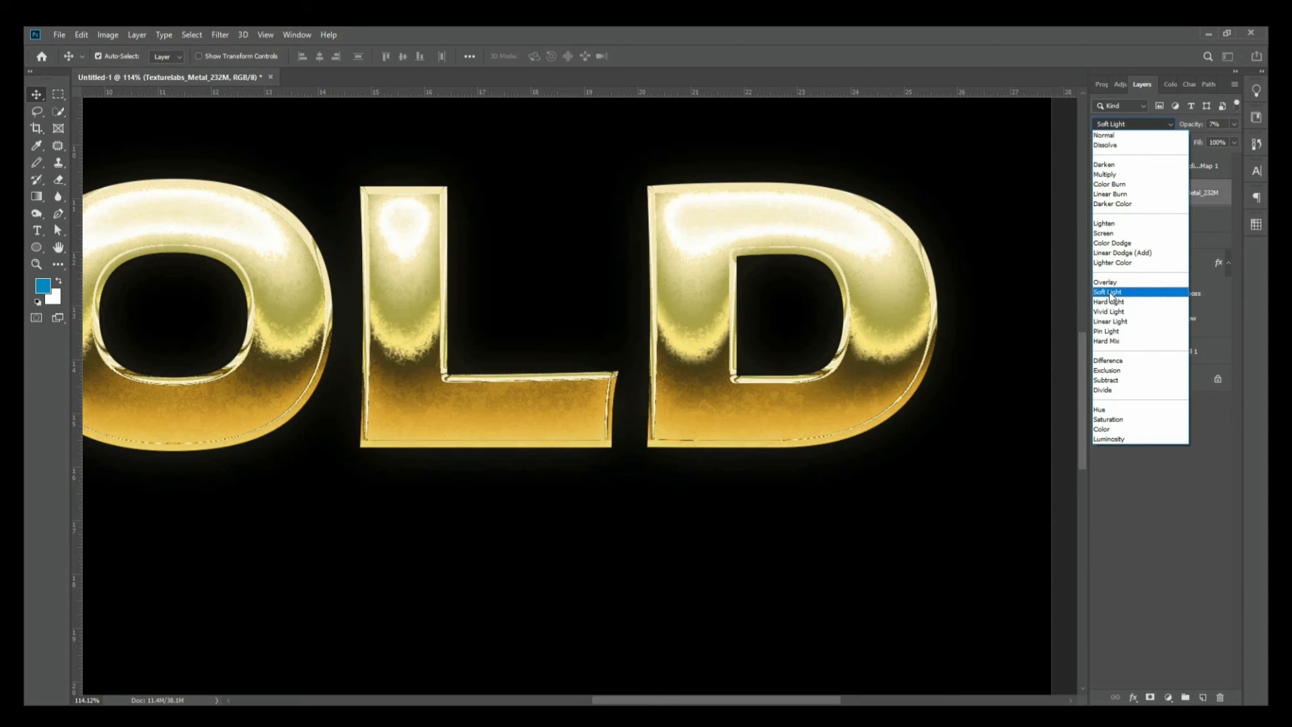
left_click(1109, 295)
Raise the metal texture layer's opacity to 10% and keep its blend mode at Soft Light.
key("ctrl+0")
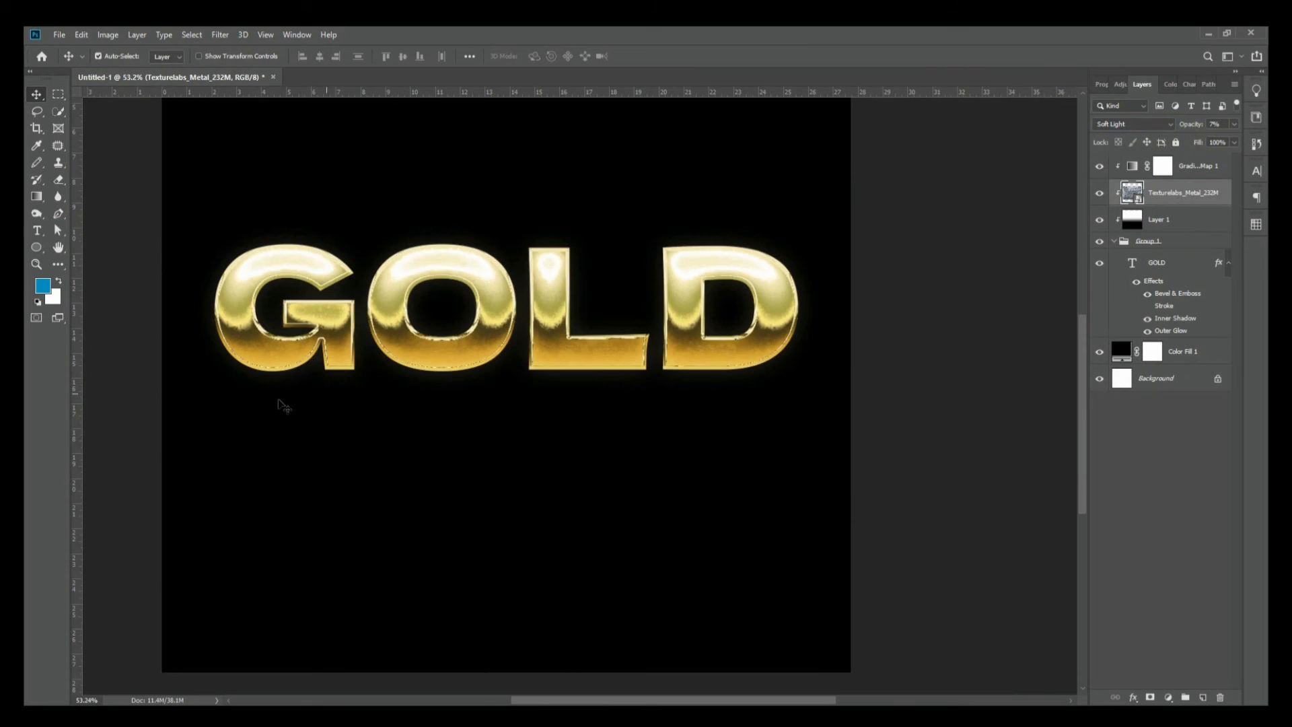
scroll(268, 335, "up", 2)
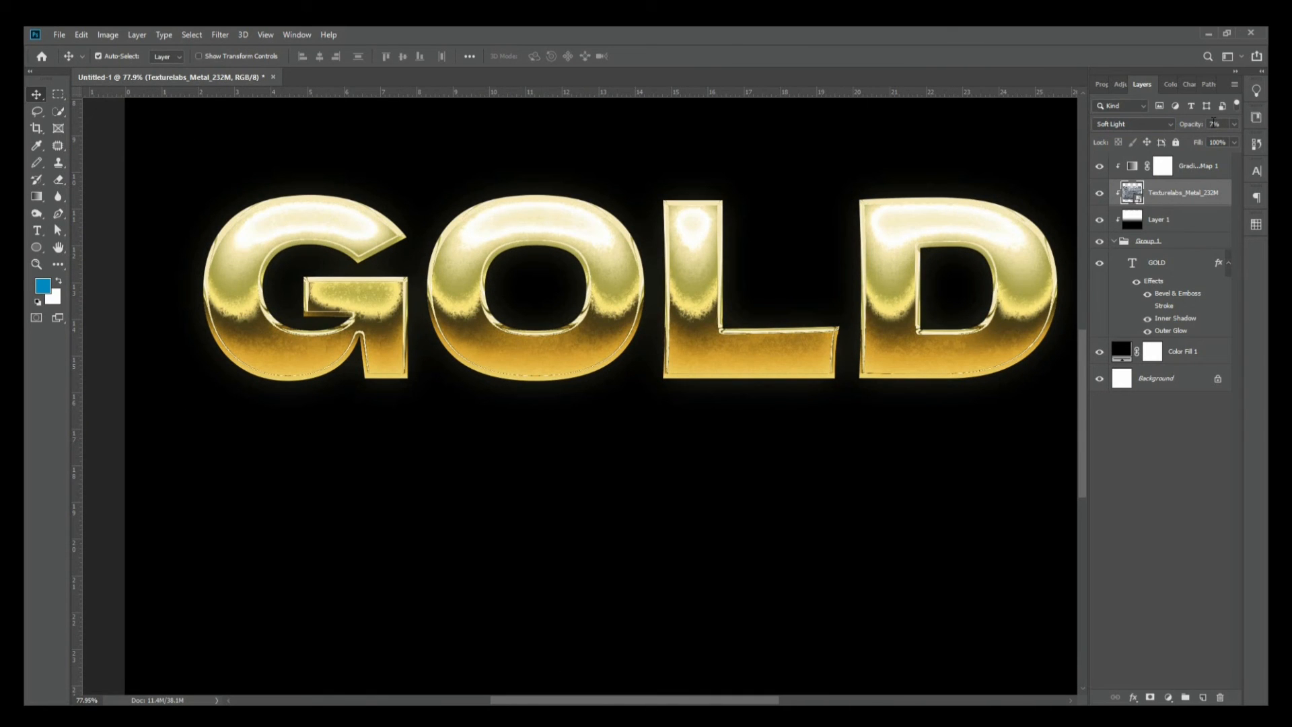
key("Up")
key("Up")
key("Up")
left_click(1136, 123)
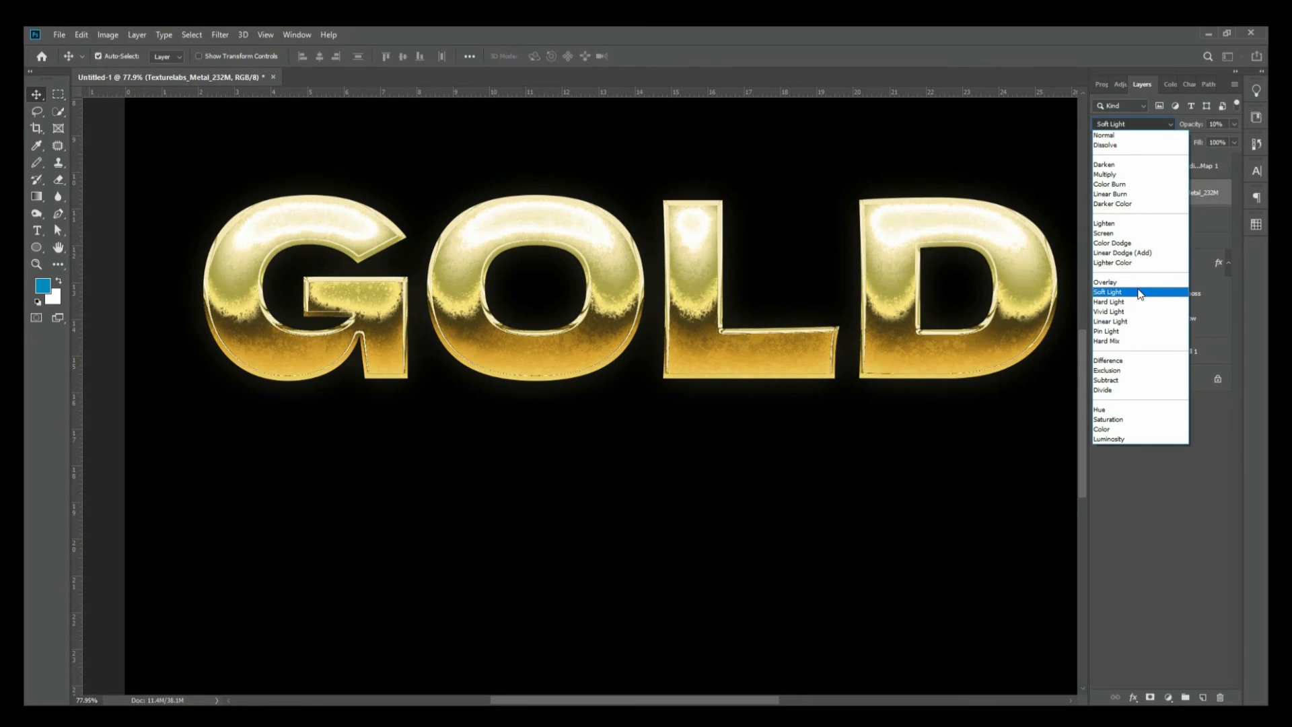
left_click(1136, 293)
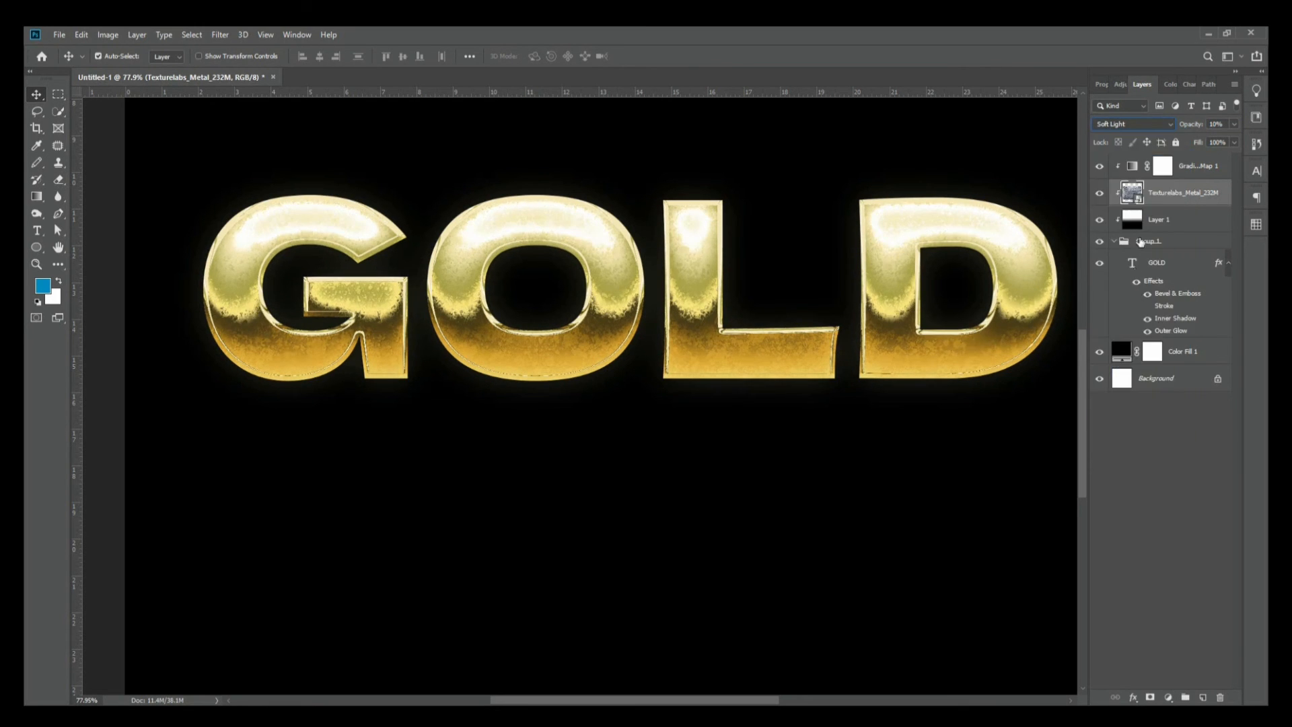
Place Texturelabs_Grunge_122M from the File Explorer folder into the document and clip it directly above the metal texture layer.
left_click(672, 527)
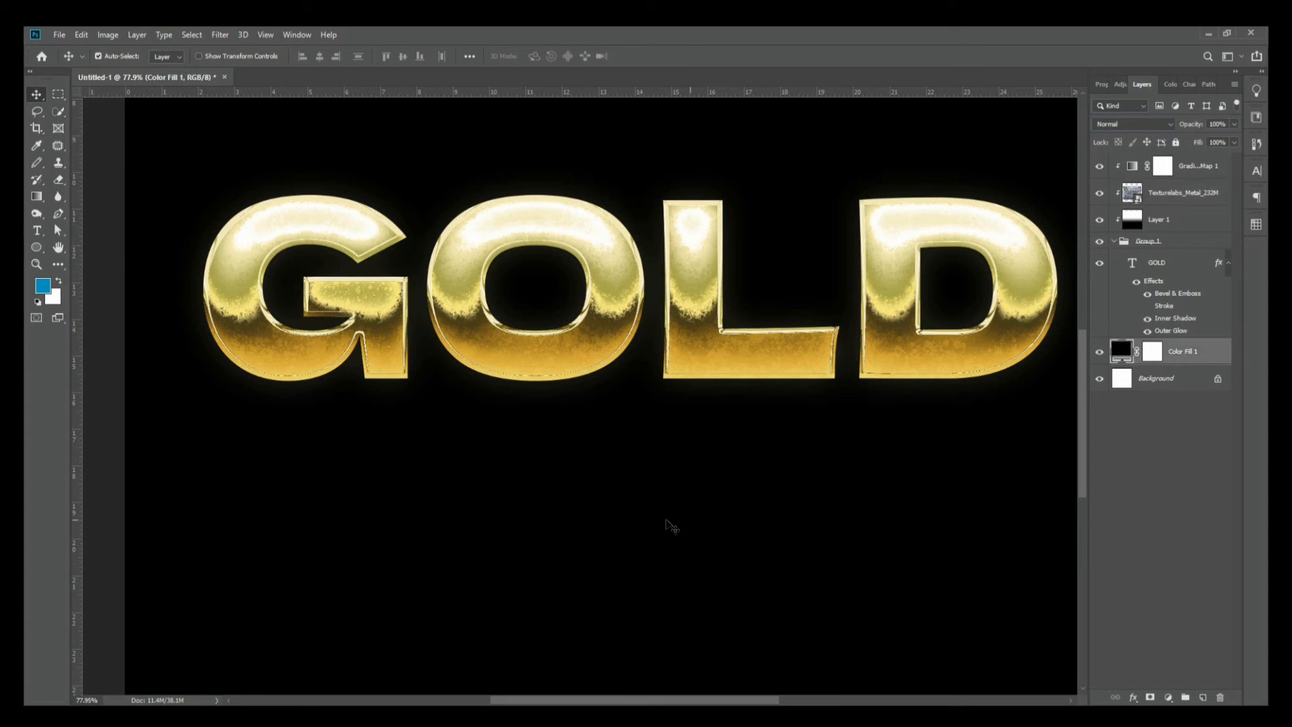
left_click(101, 680)
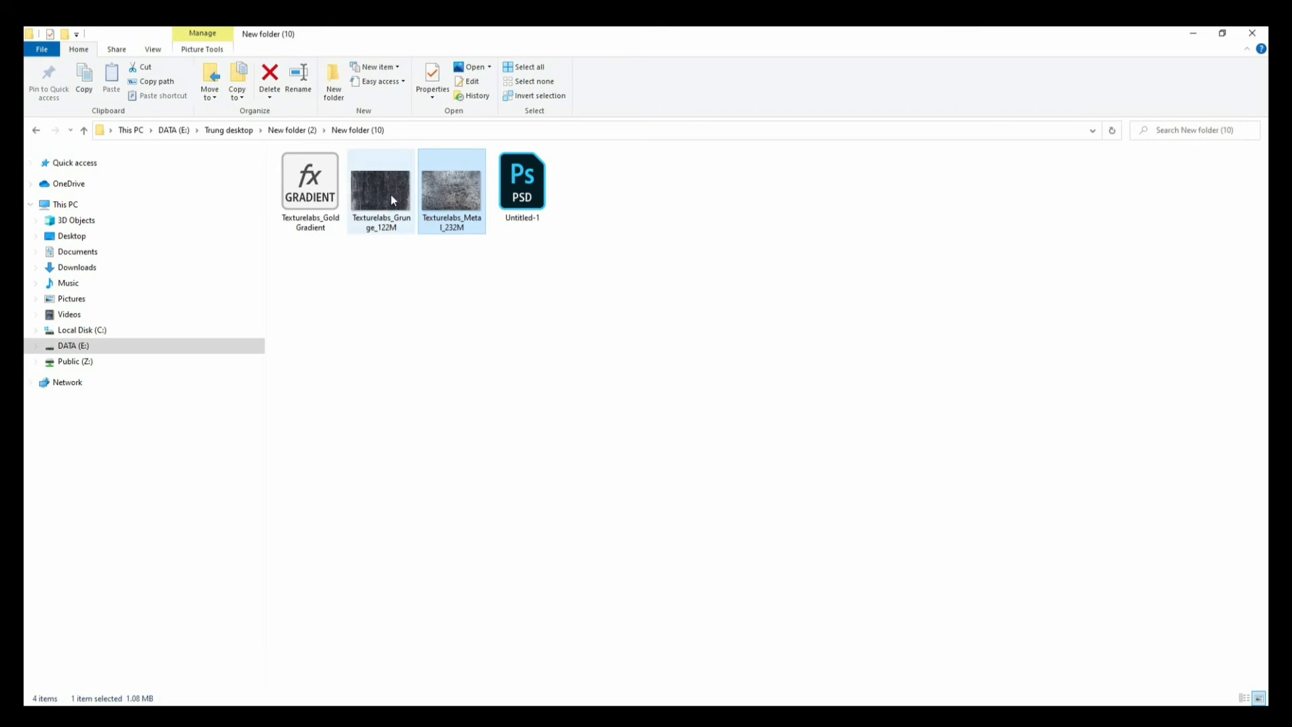
left_click_drag(390, 192, 548, 467)
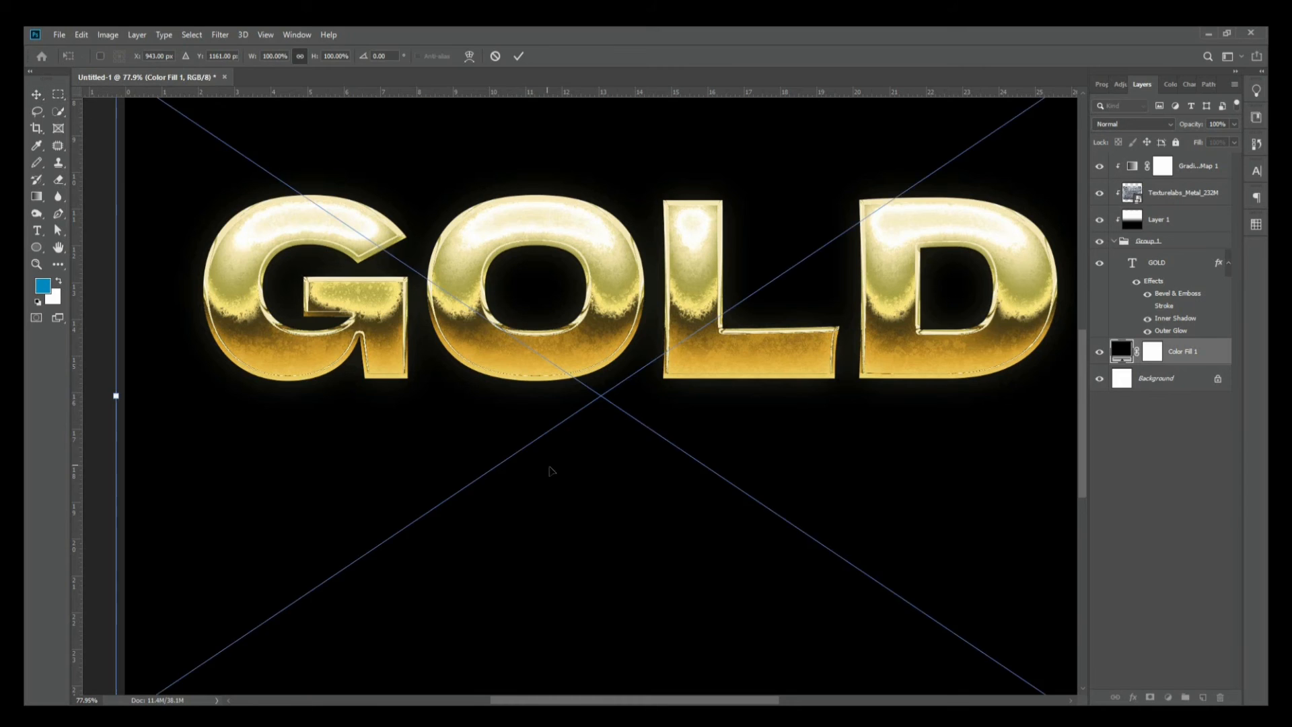
scroll(547, 463, "down", 3)
left_click_drag(1190, 355, 1180, 193)
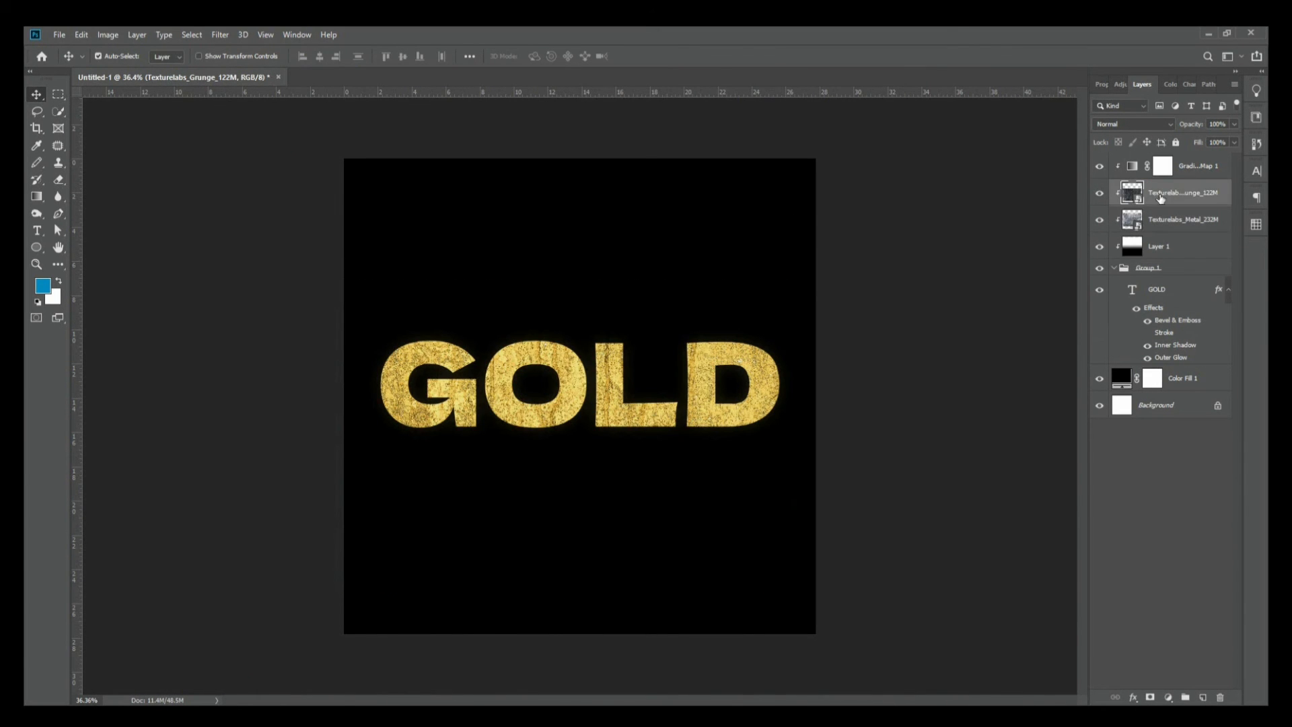
Hide the metal texture layer, try the grunge texture layer at 30% opacity, and set it to 10%.
left_click(1100, 219)
left_click_drag(1192, 143, 1178, 143)
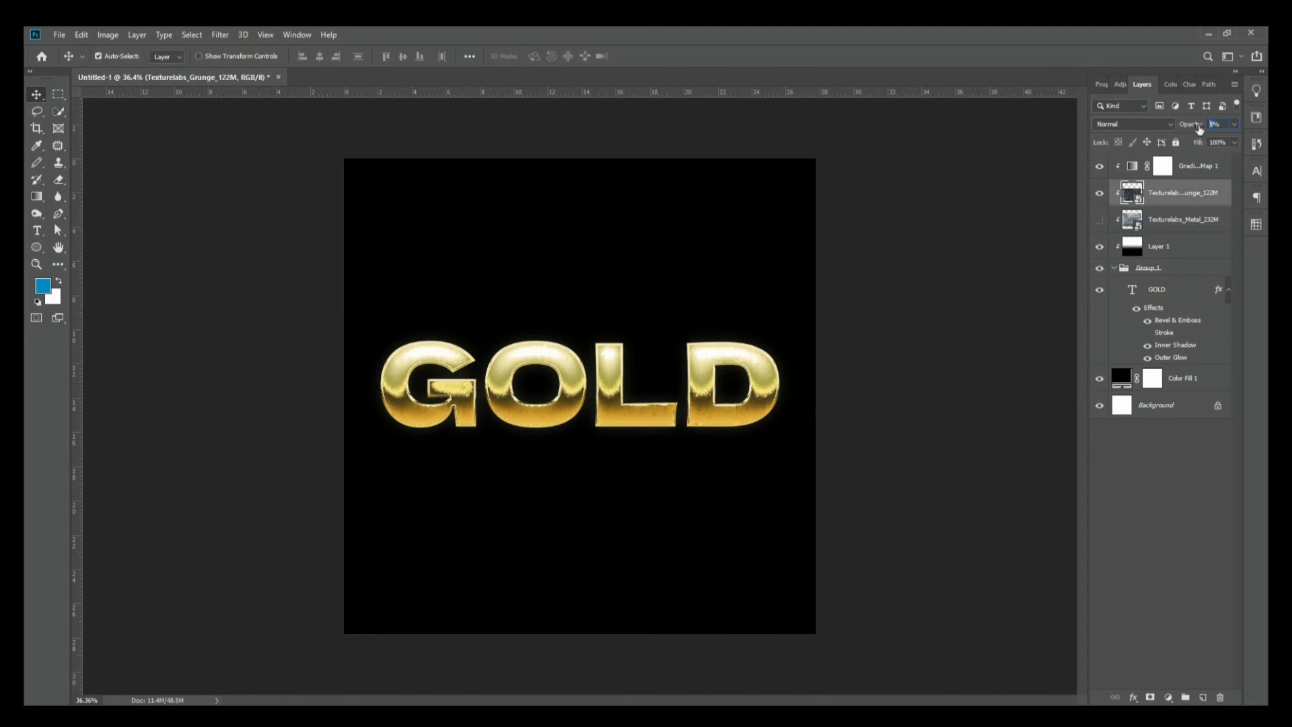
type("30")
key("Return")
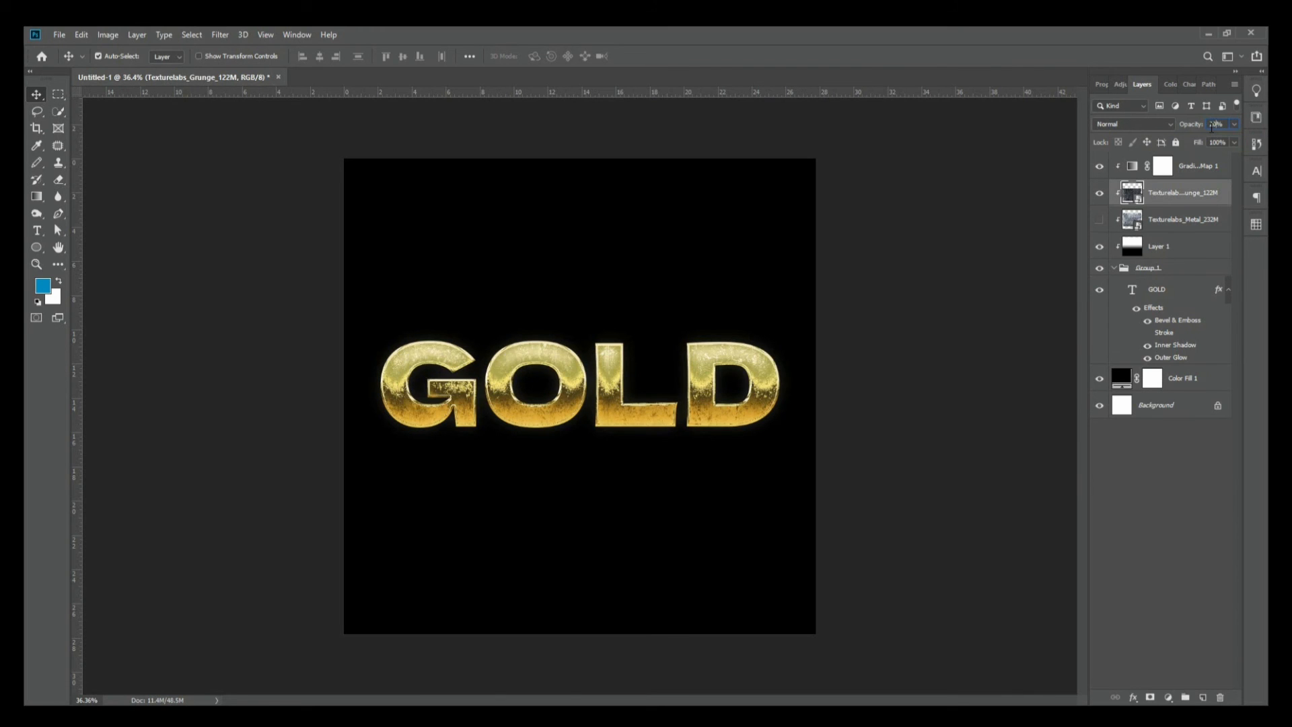
type("10")
key("Return")
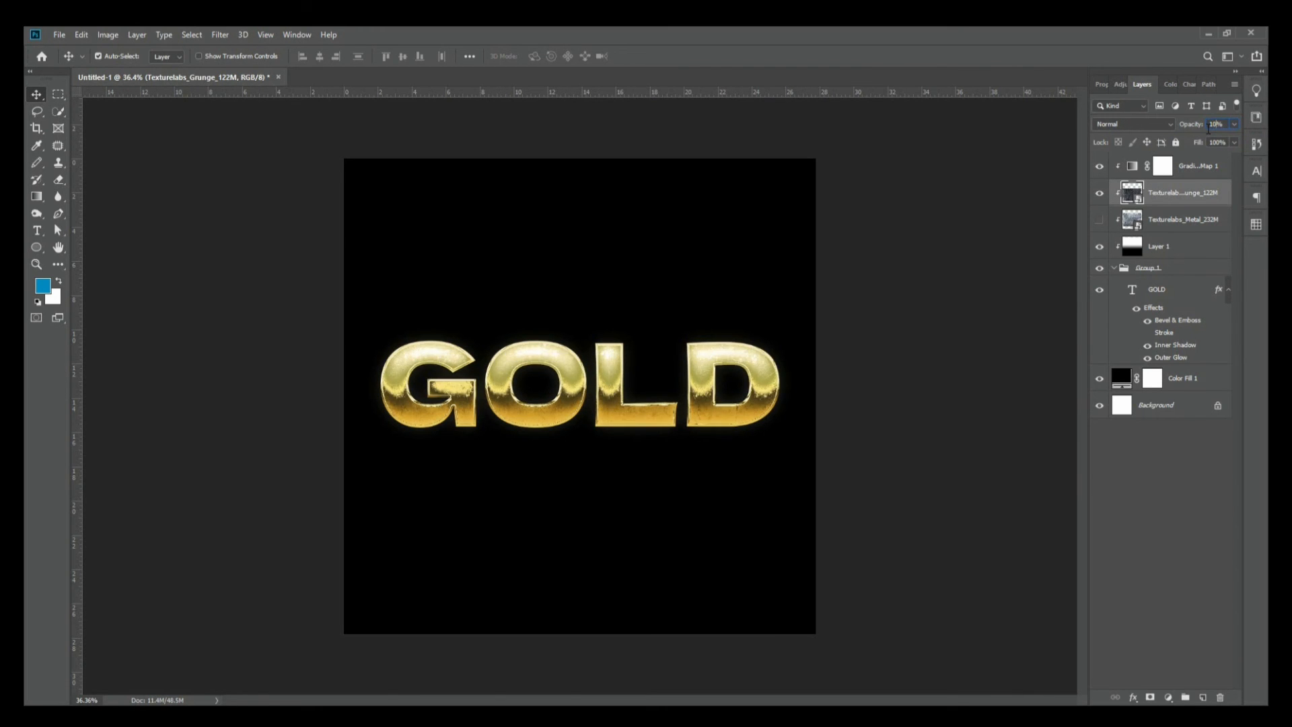
Compare blend modes such as Hard Mix and Difference on the grunge texture layer, and set it to Soft Light.
left_click(1144, 125)
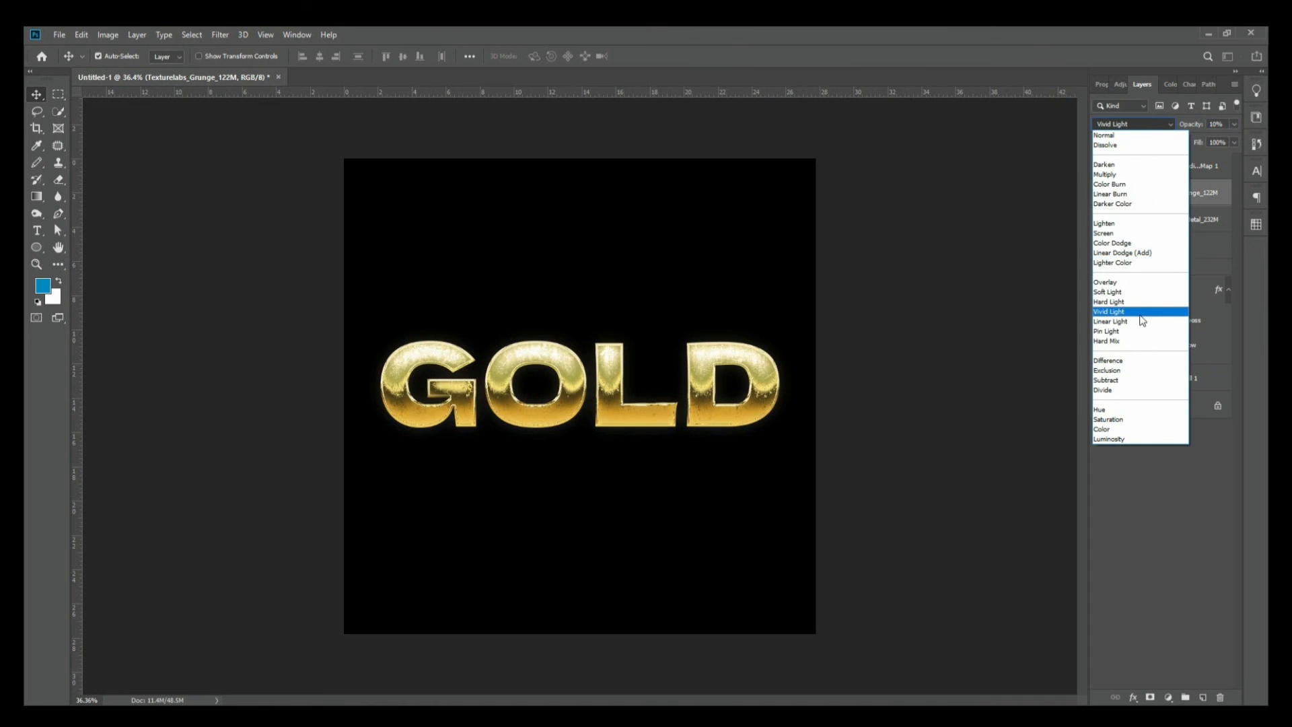
left_click(1131, 341)
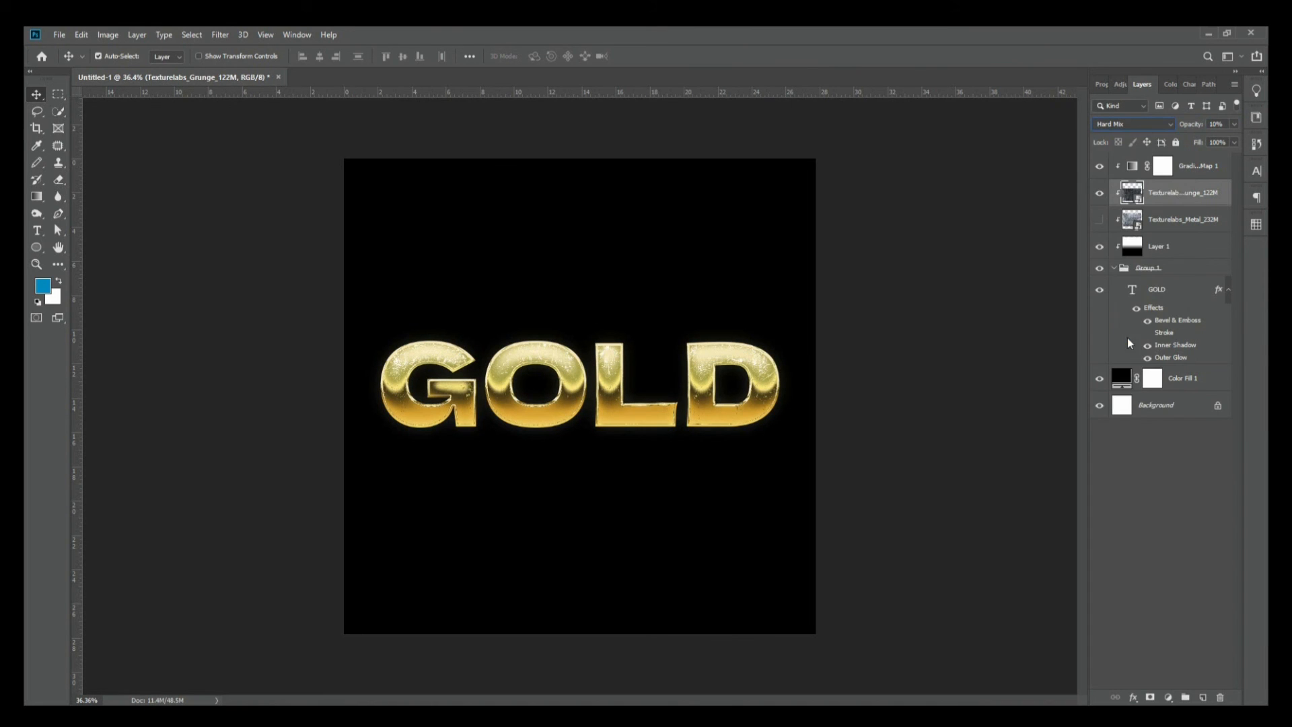
scroll(1128, 125, "down", 1)
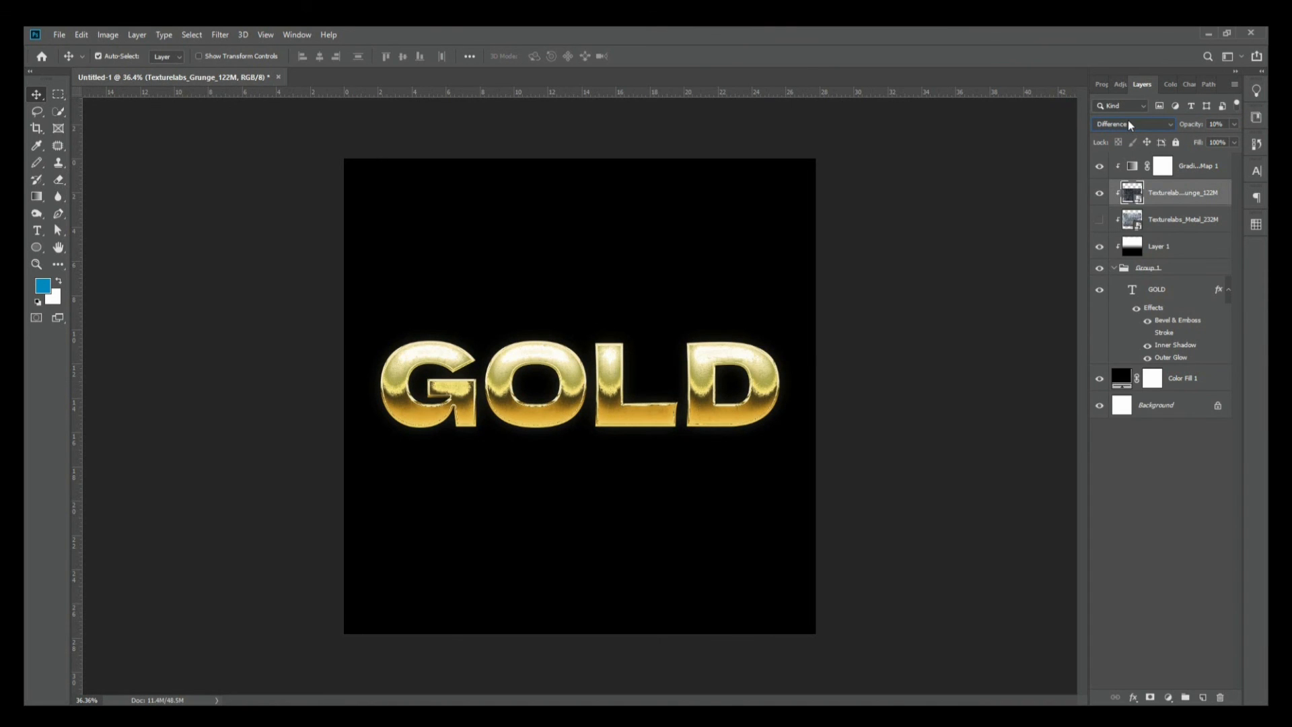
scroll(1129, 124, "up", 6)
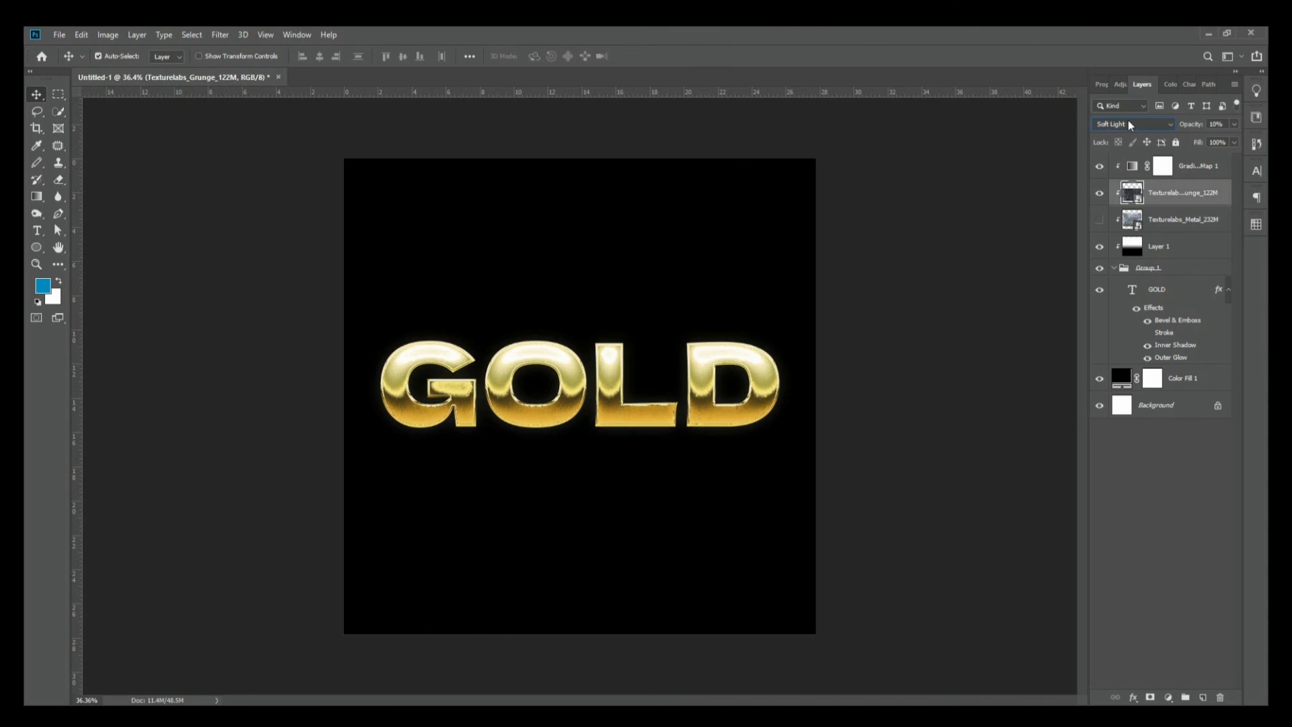
left_click(1131, 124)
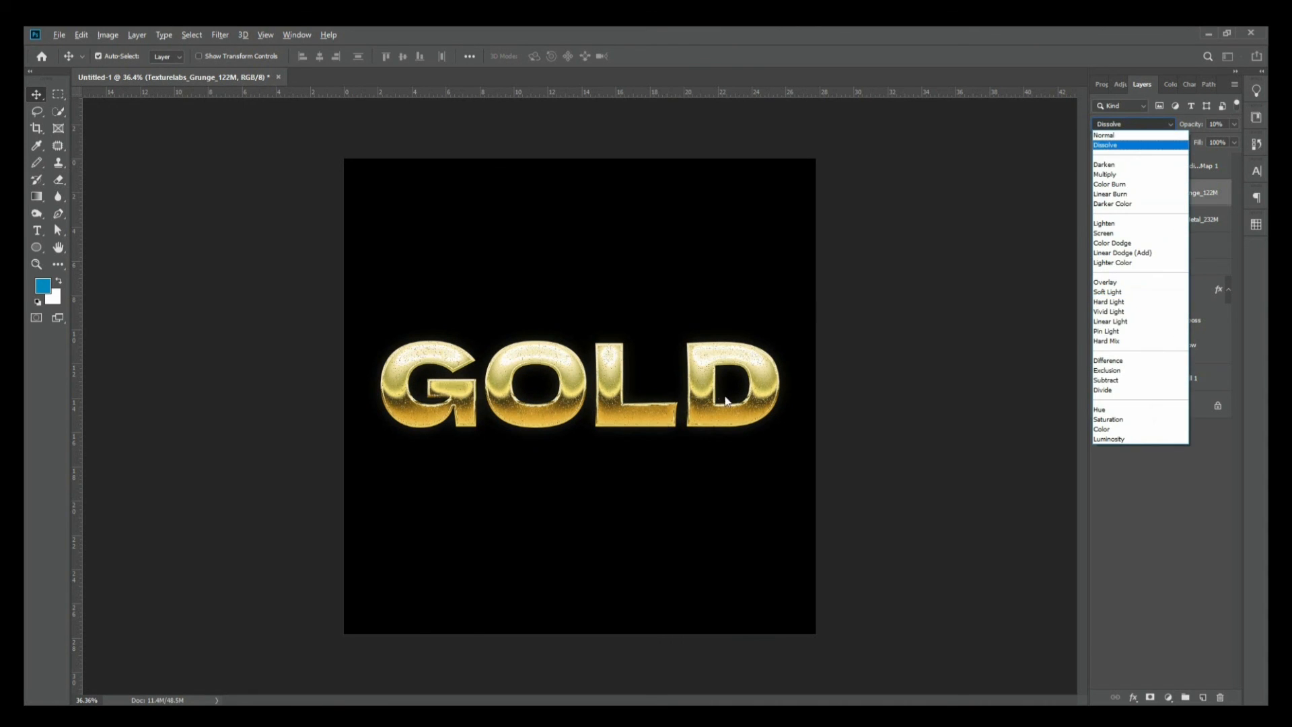
left_click(1118, 294)
left_click(882, 397)
scroll(827, 411, "up", 5)
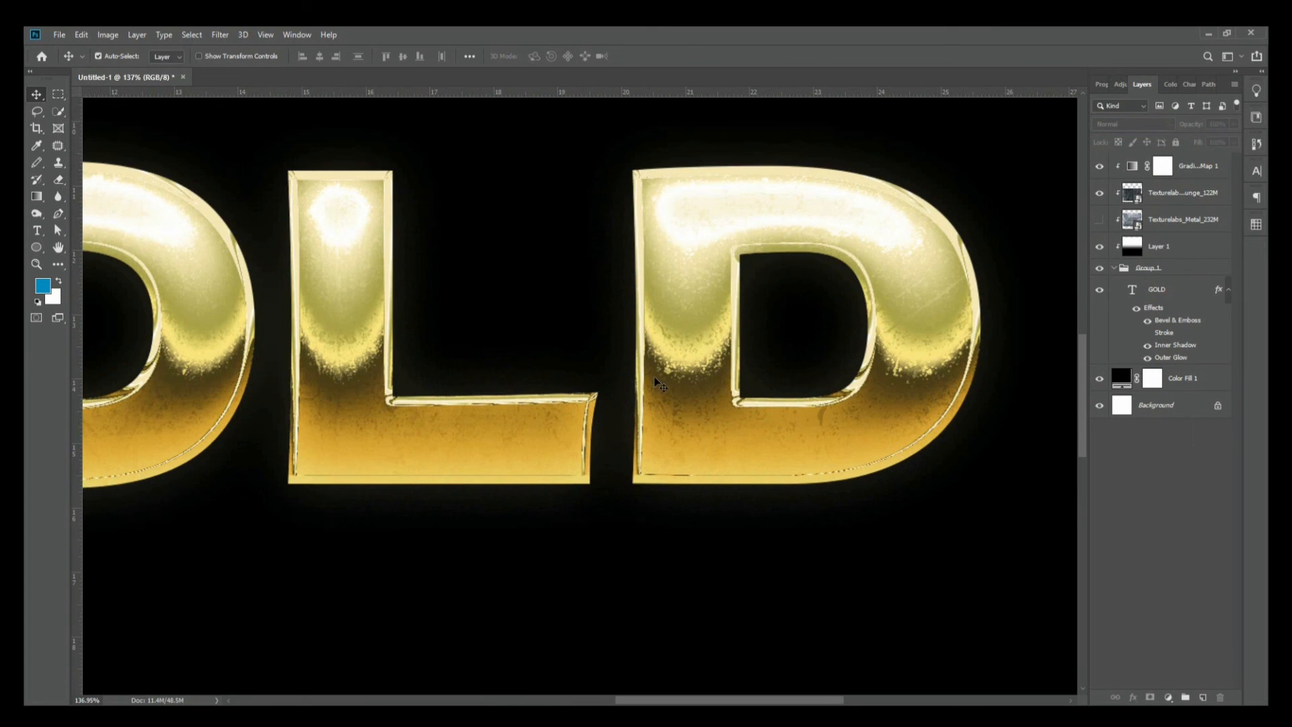
scroll(801, 284, "up", 2)
scroll(801, 284, "down", 6)
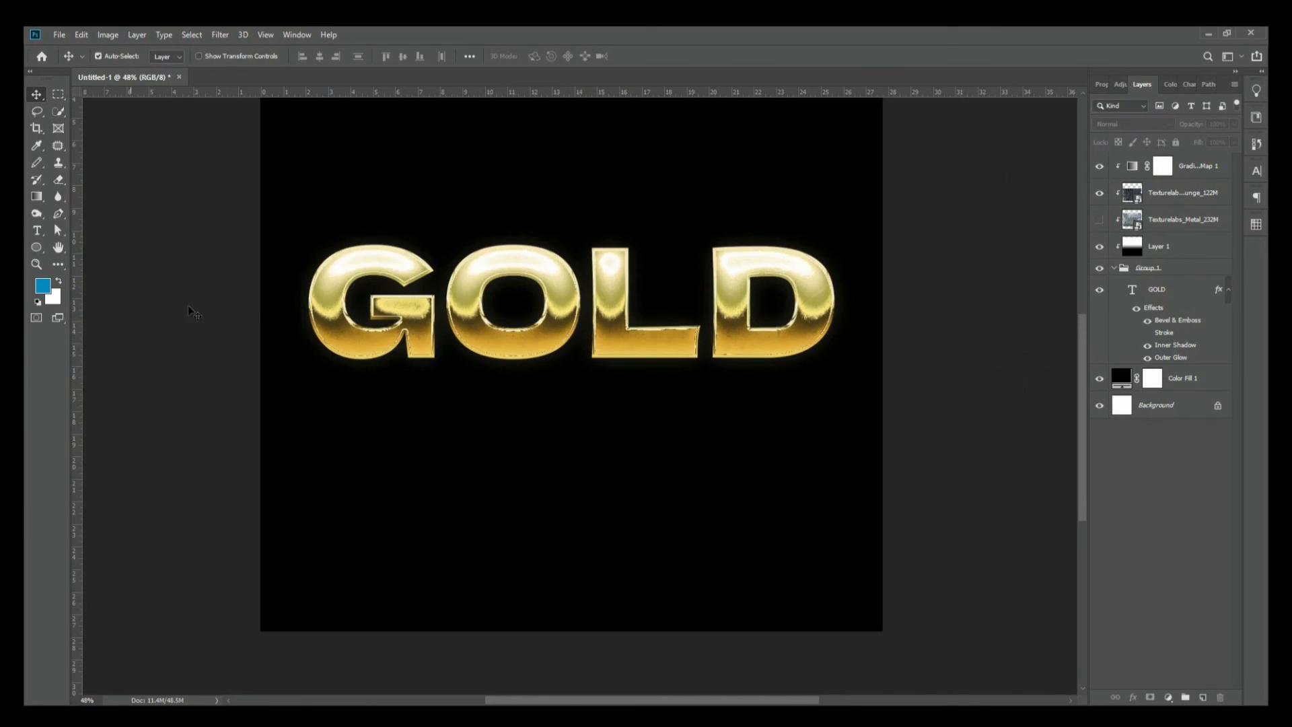
Try to free-transform the Gradient Map 1 layer.
left_click(1190, 199)
left_click(1181, 253)
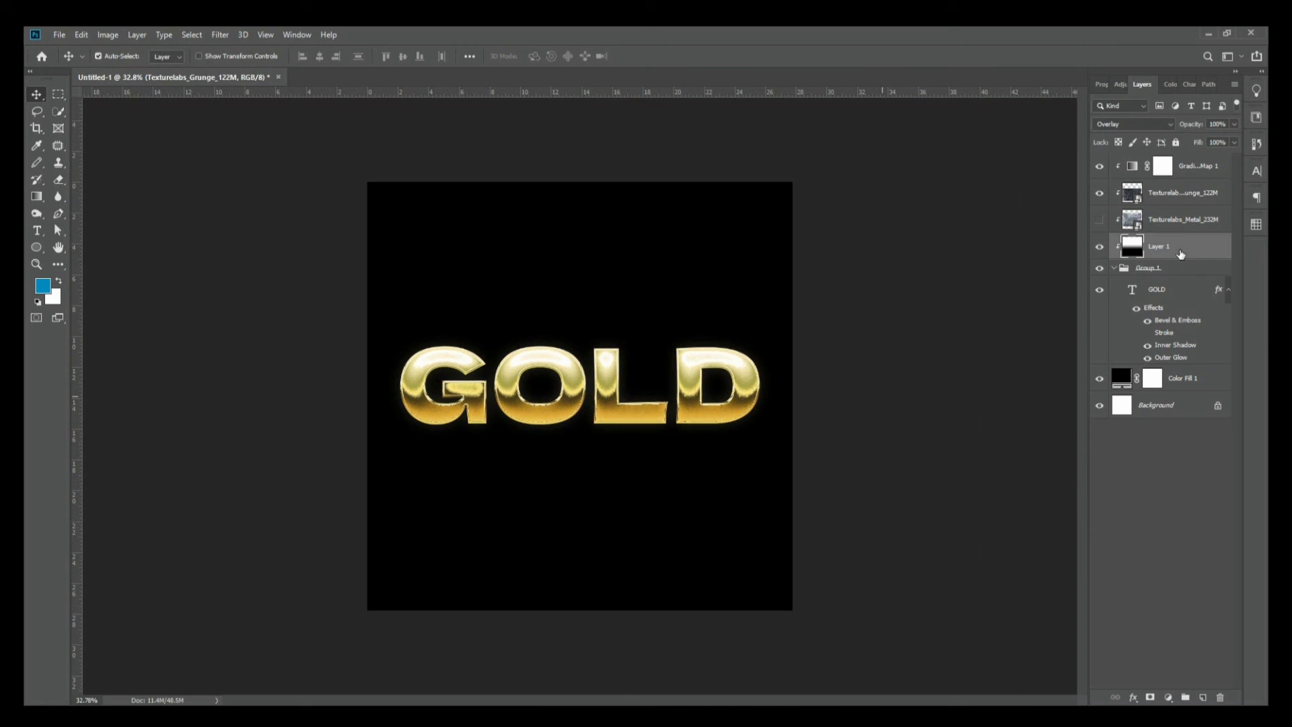
left_click(1199, 172)
mouse_move(609, 394)
left_mouse_down()
mouse_move(618, 363)
mouse_move(609, 387)
left_mouse_up()
left_click(1200, 176)
key("ctrl+t")
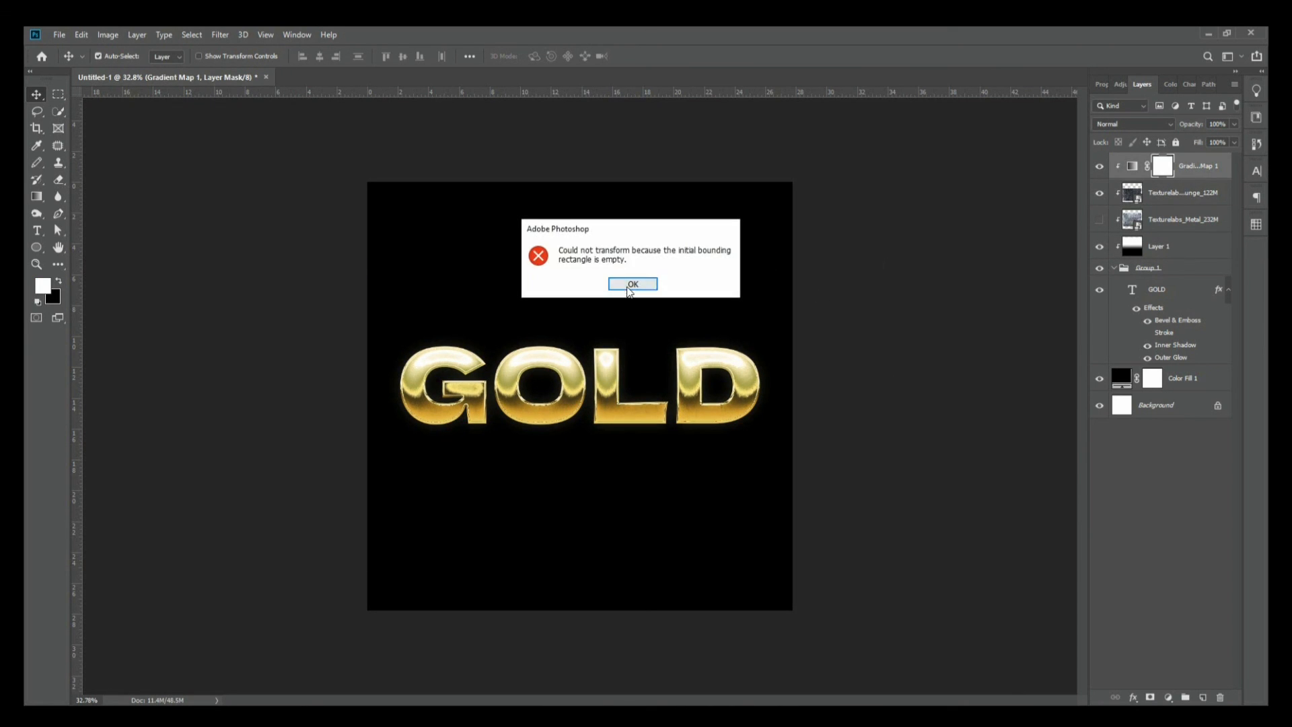
left_click(632, 284)
Scale the grunge texture, Layer 1 and GOLD text layers down slightly together and centre the word horizontally on the canvas.
left_click(605, 416, "ctrl")
left_click(1207, 171)
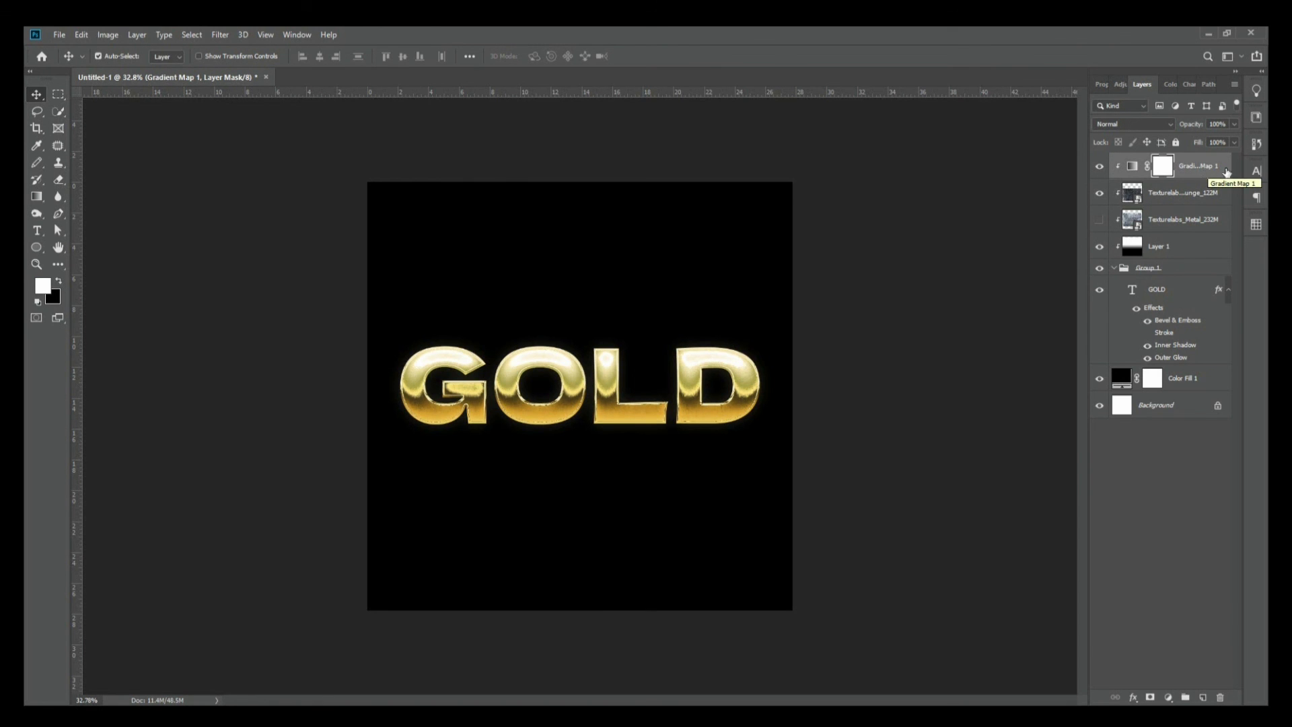
scroll(620, 427, "up", 3)
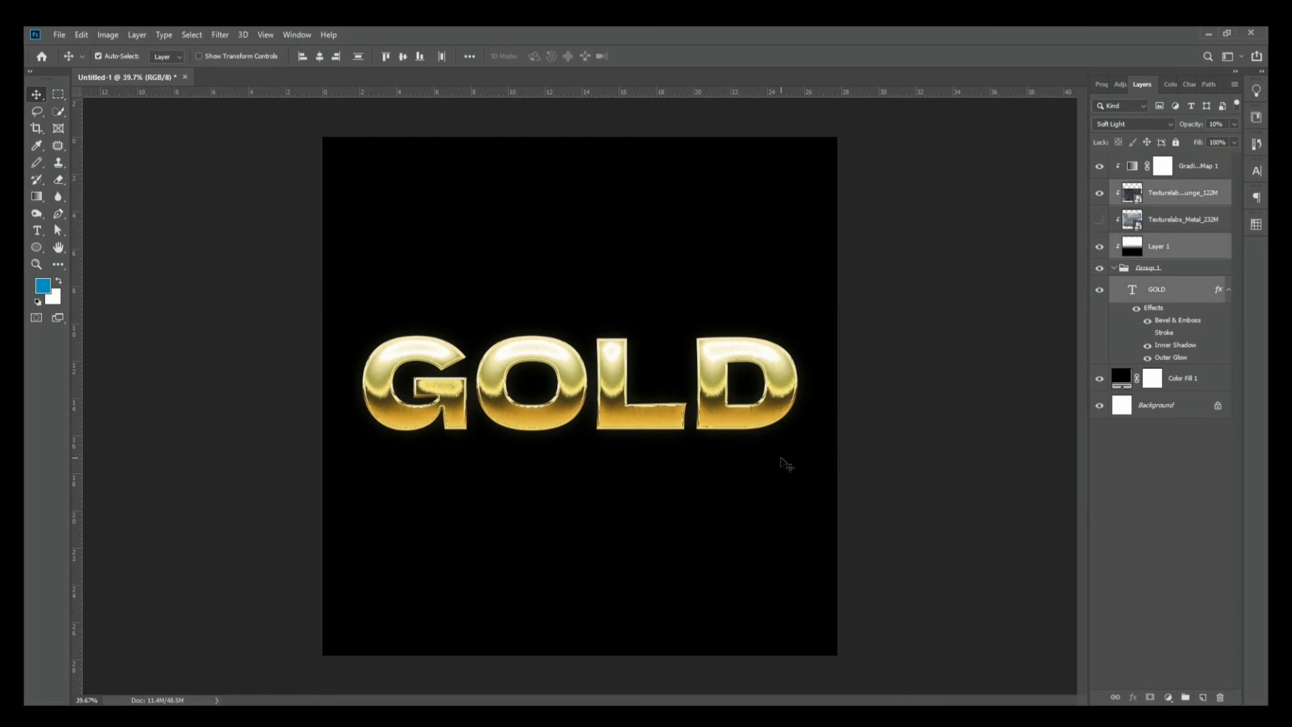
key("ctrl+t")
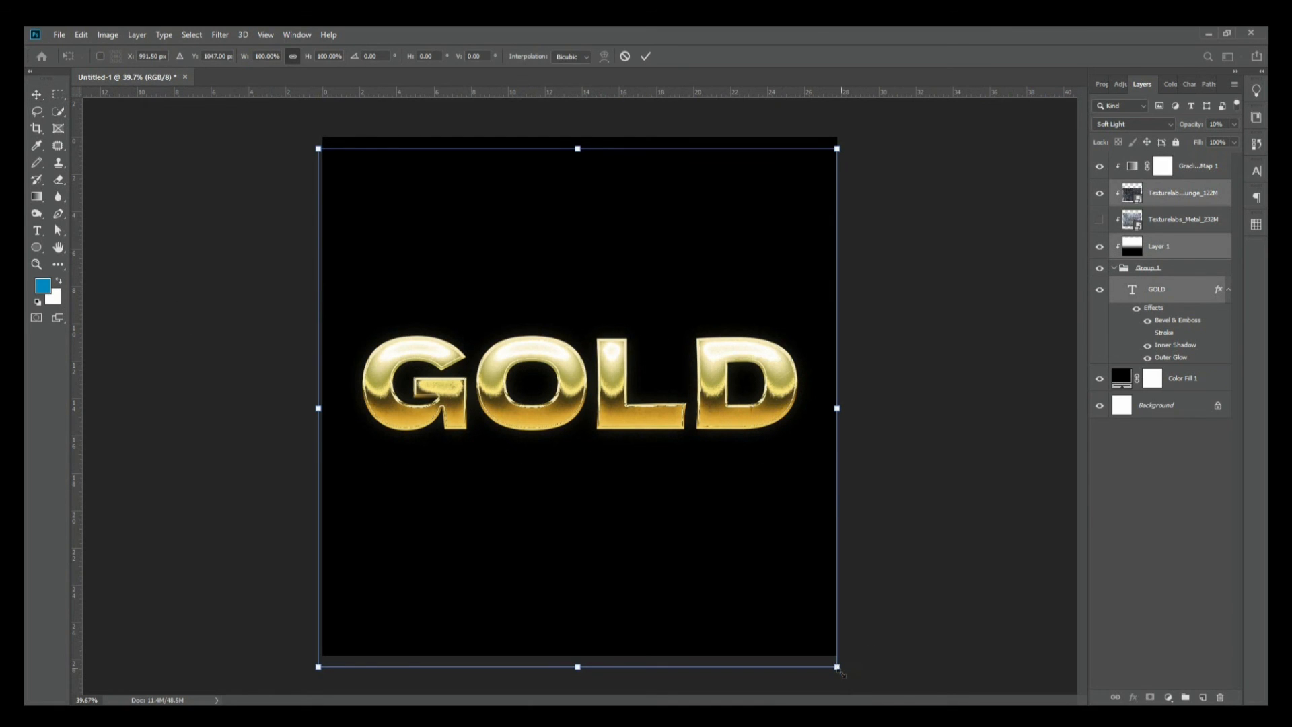
left_click_drag(841, 672, 798, 623)
left_click_drag(728, 426, 752, 433)
key("Return")
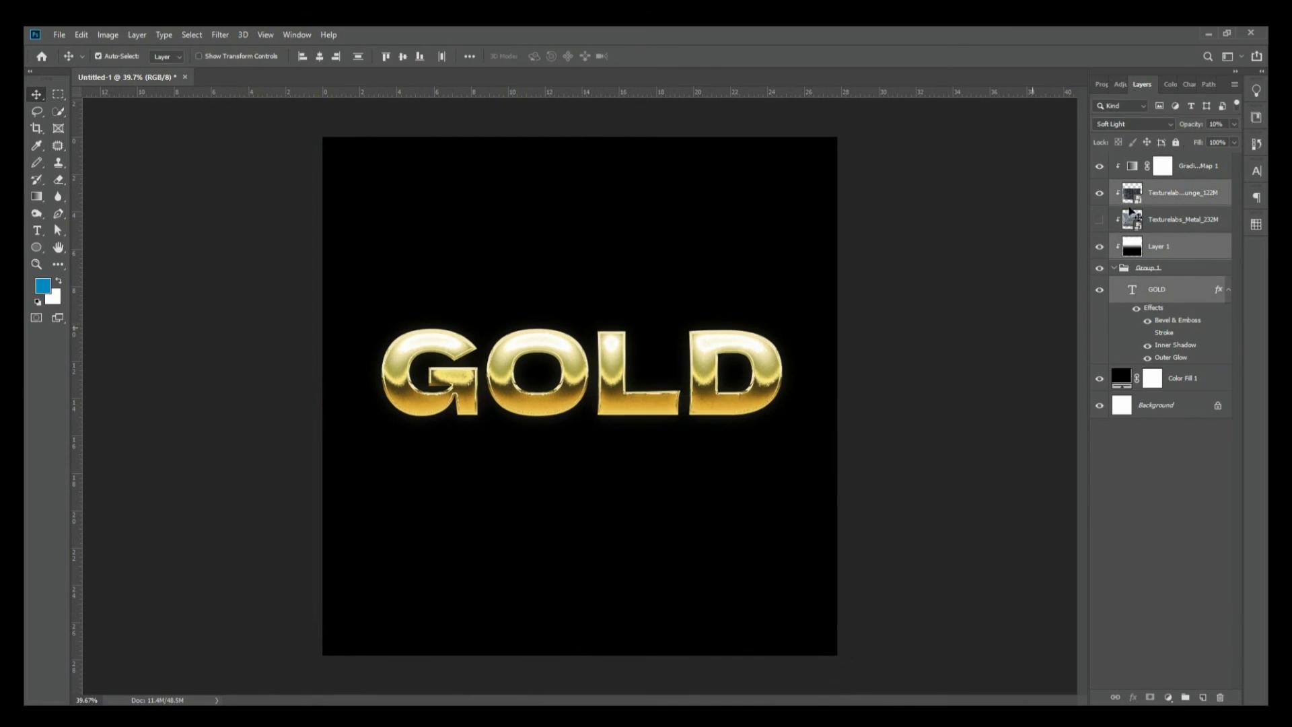
Try the Caesar font on the GOLD text layer.
left_click(1166, 293)
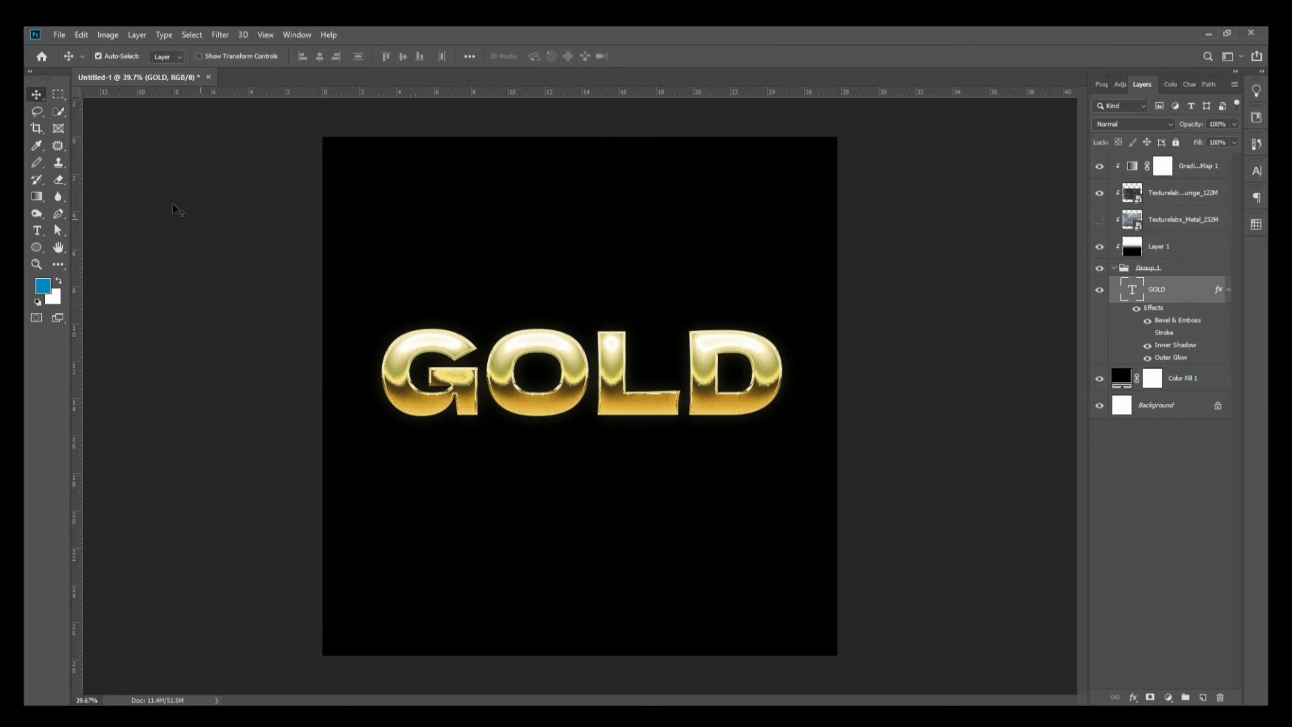
left_click(37, 230)
left_click(207, 56)
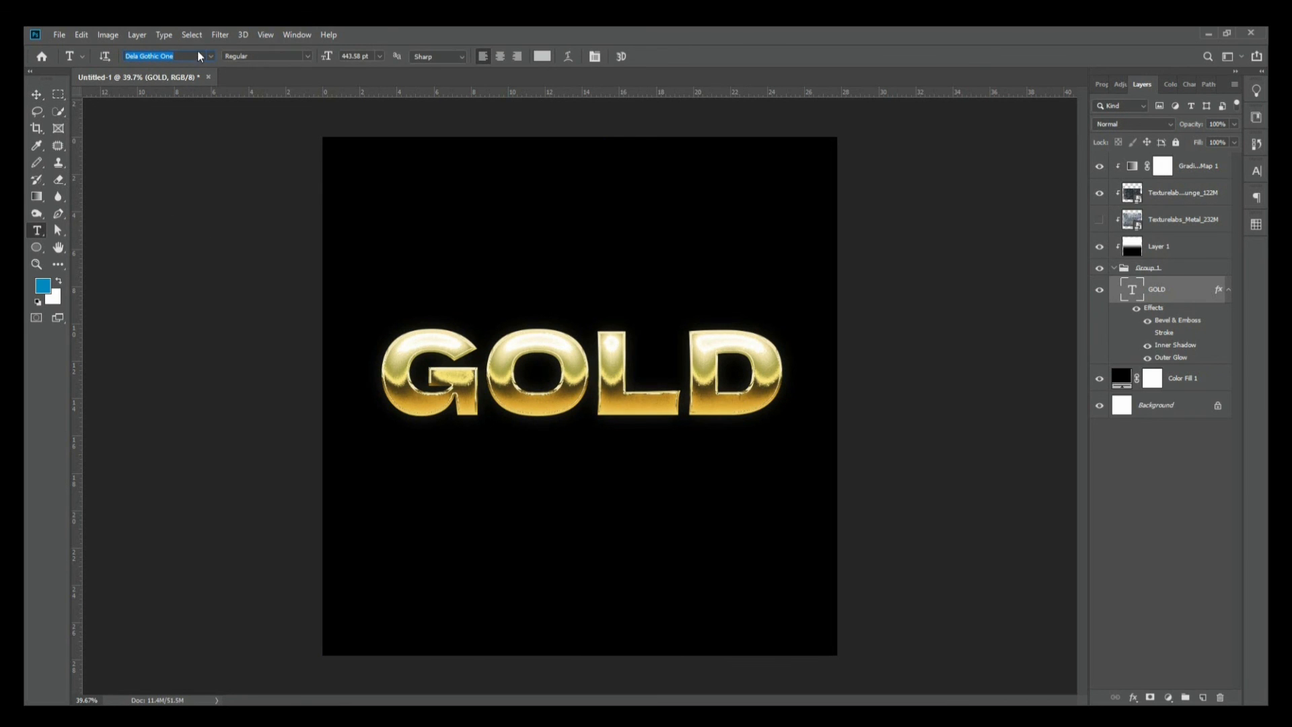
left_click(211, 56)
left_click(317, 110)
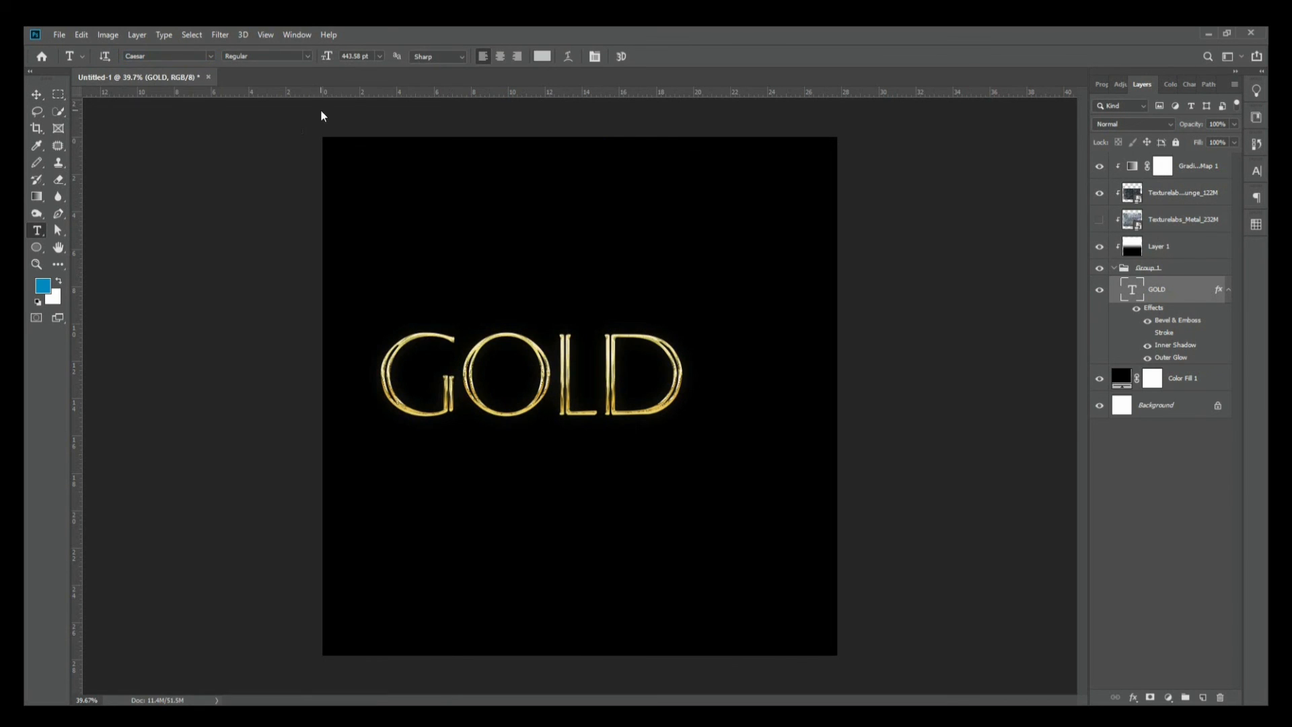
Preview a condensed AvantGarde LT and a slab-serif iCiel font on the GOLD text, and restore Dela Gothic One.
left_click(169, 56)
key("Up")
key("Up")
key("Up")
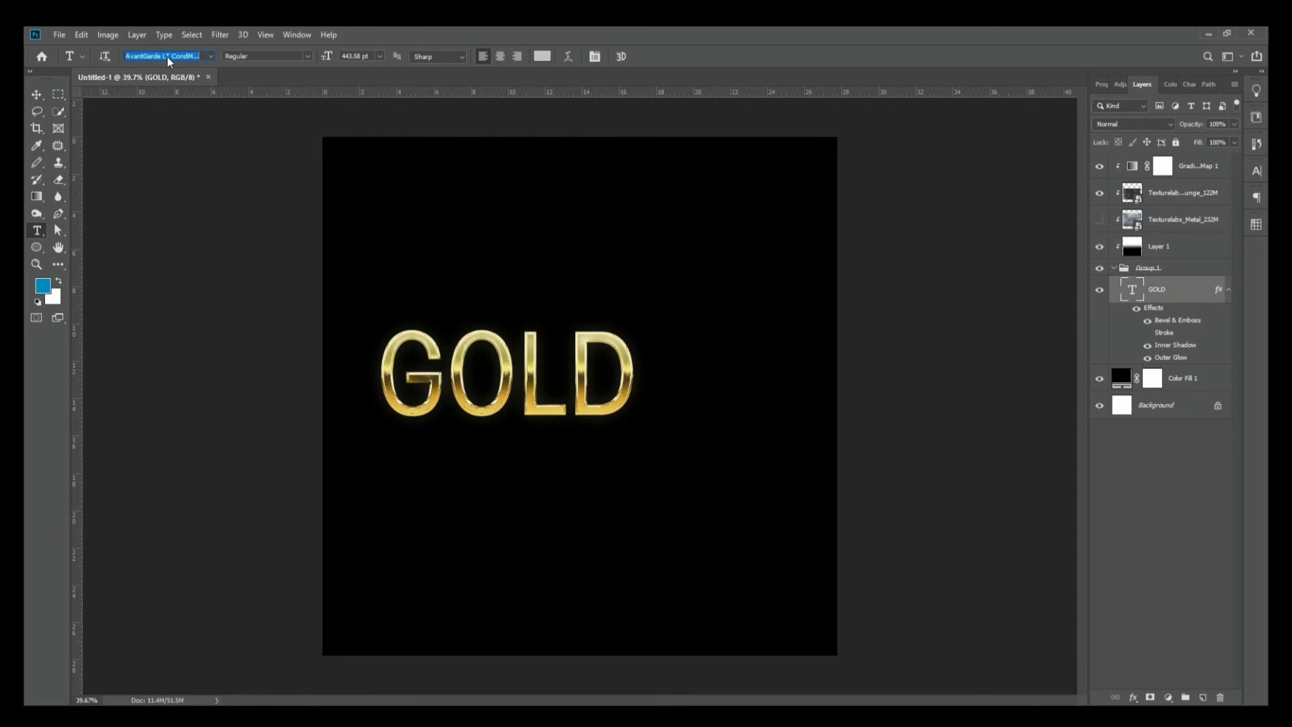
key("Up")
key("Up")
key("Up")
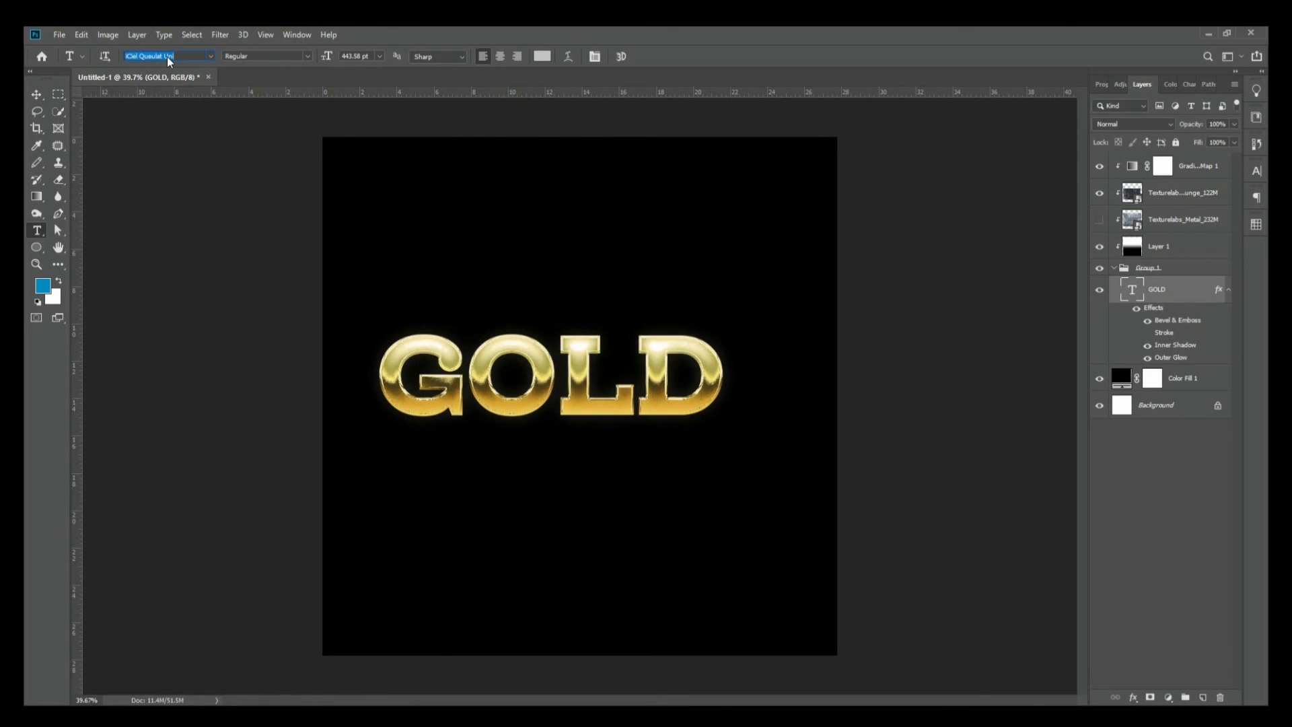
key("Up")
key("Down")
key("Down")
key("Down")
key("Down")
key("Down")
key("Down")
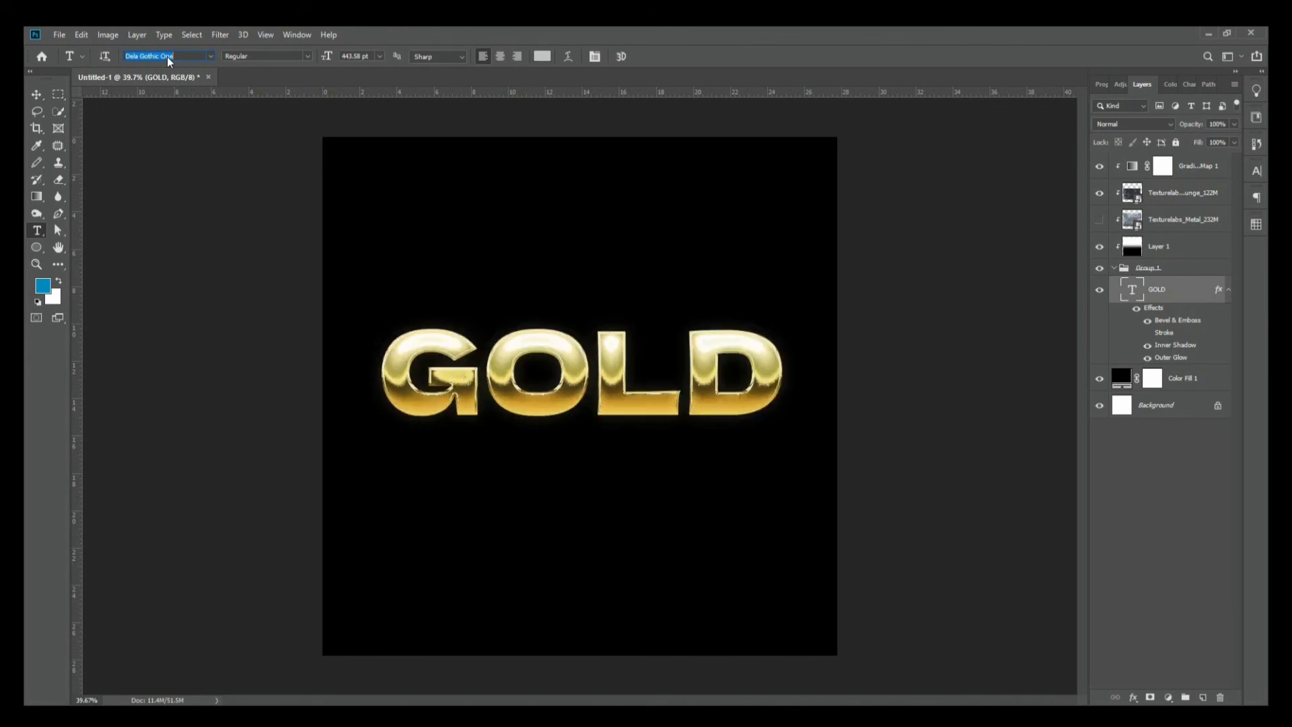